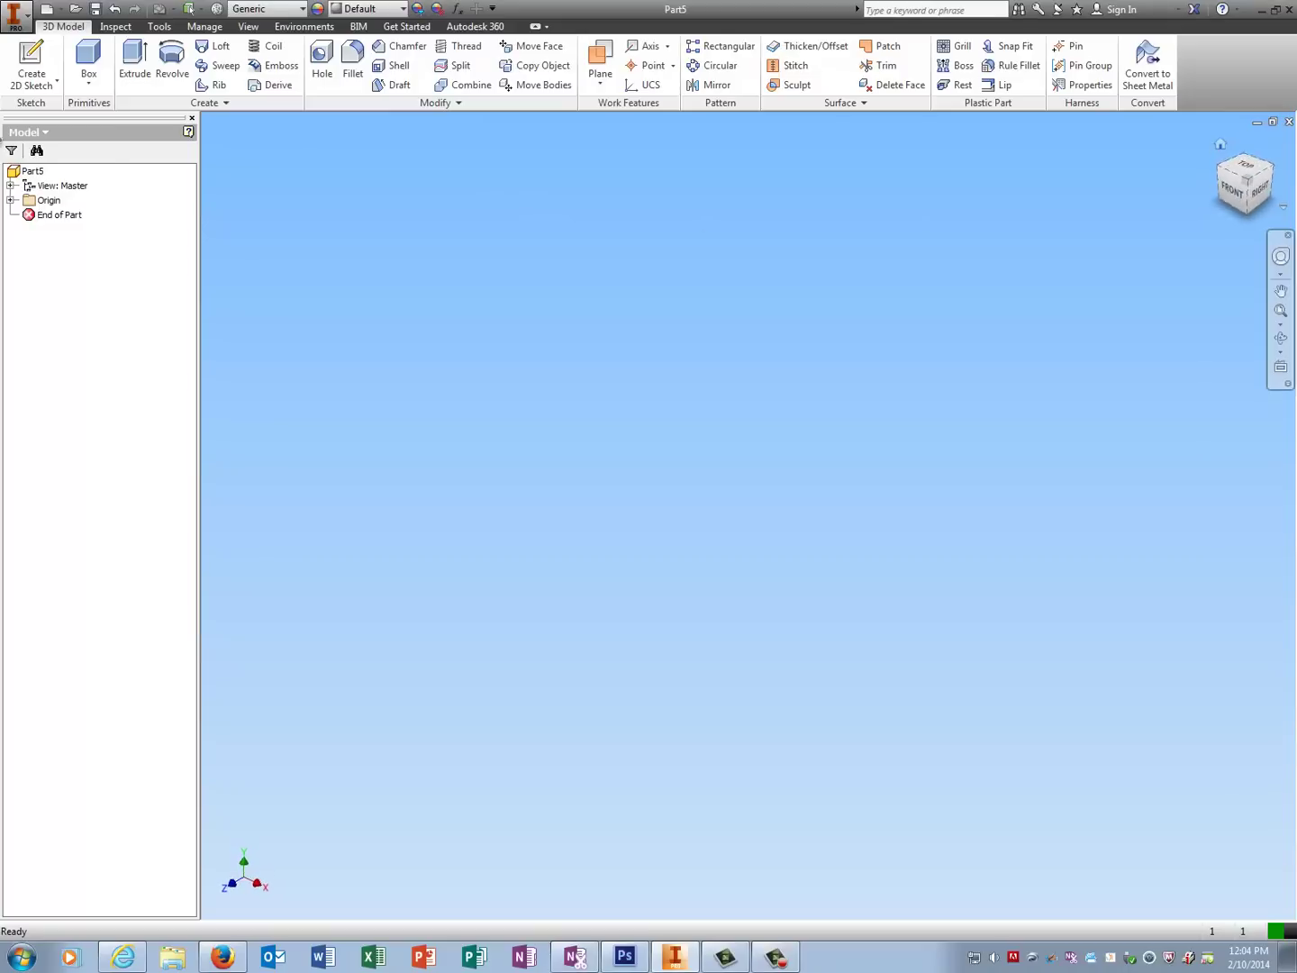
# Start a new 2D sketch on Part5's XY origin plane.
pyautogui.click(12, 200)
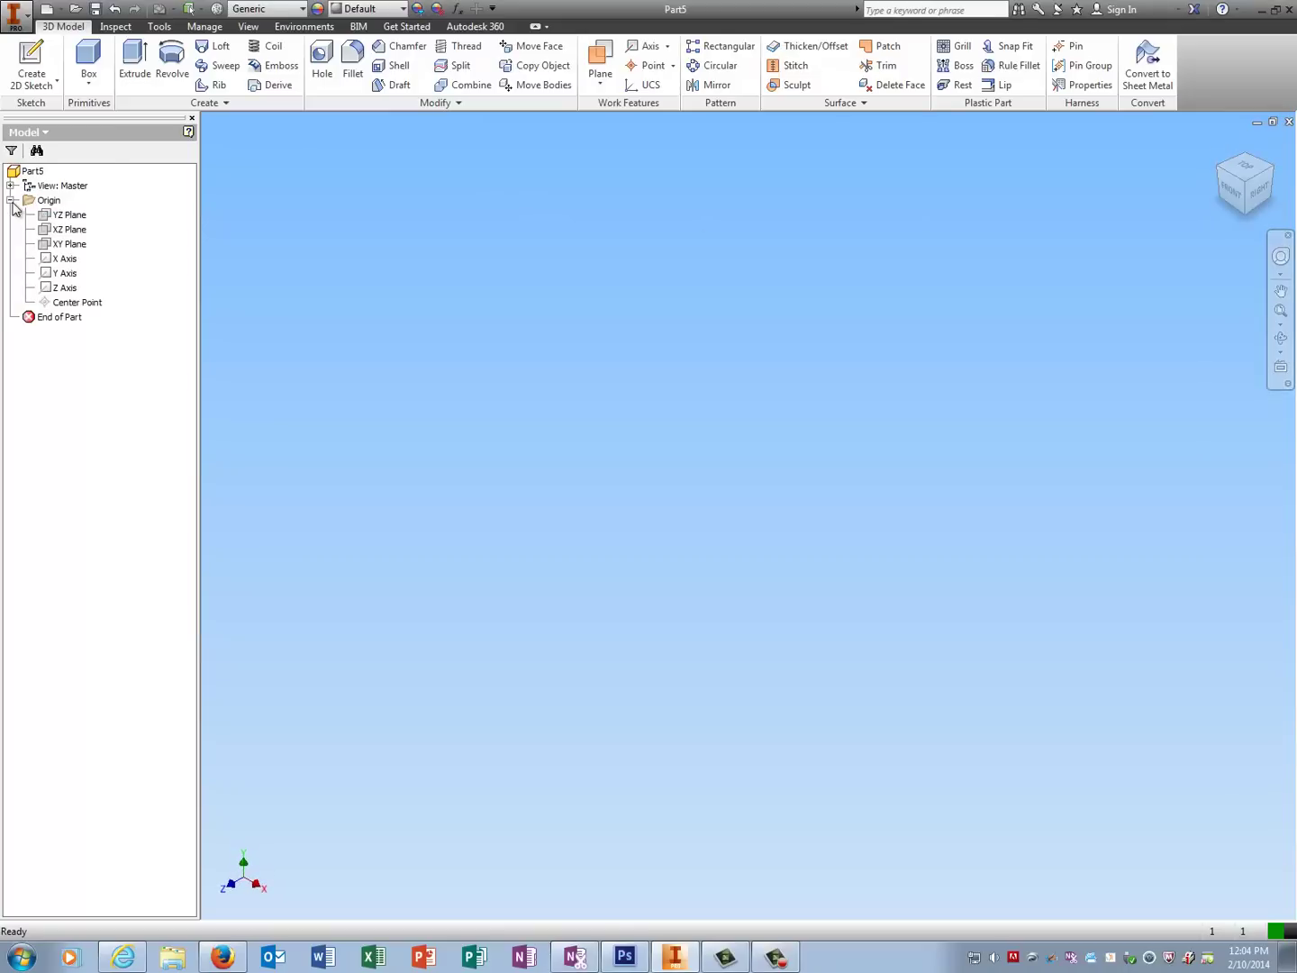
pyautogui.click(72, 244)
pyautogui.click(34, 60)
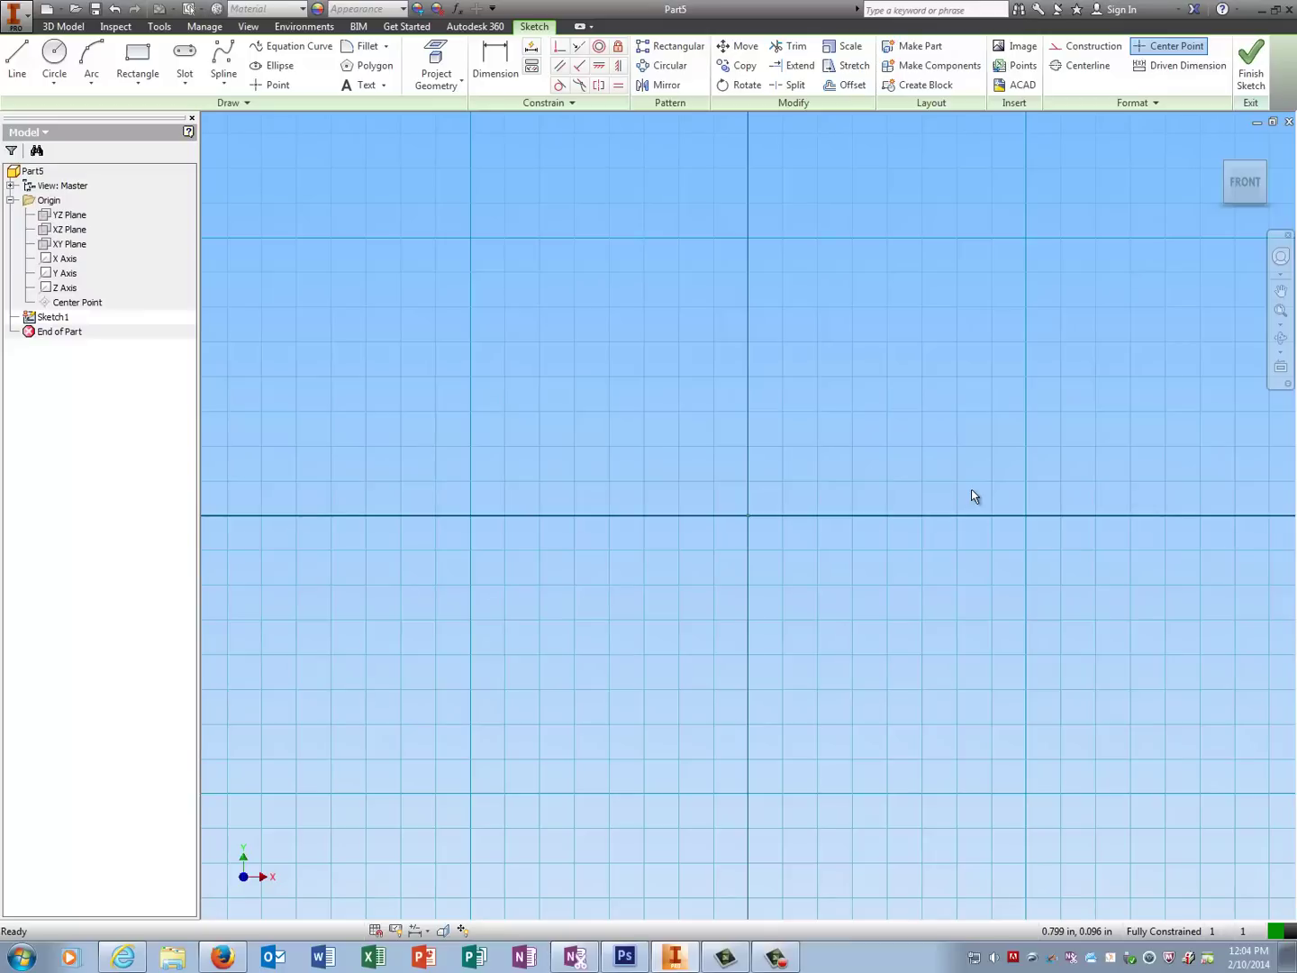
# Draw a left and a right circle on the sketch.
pyautogui.click(48, 59)
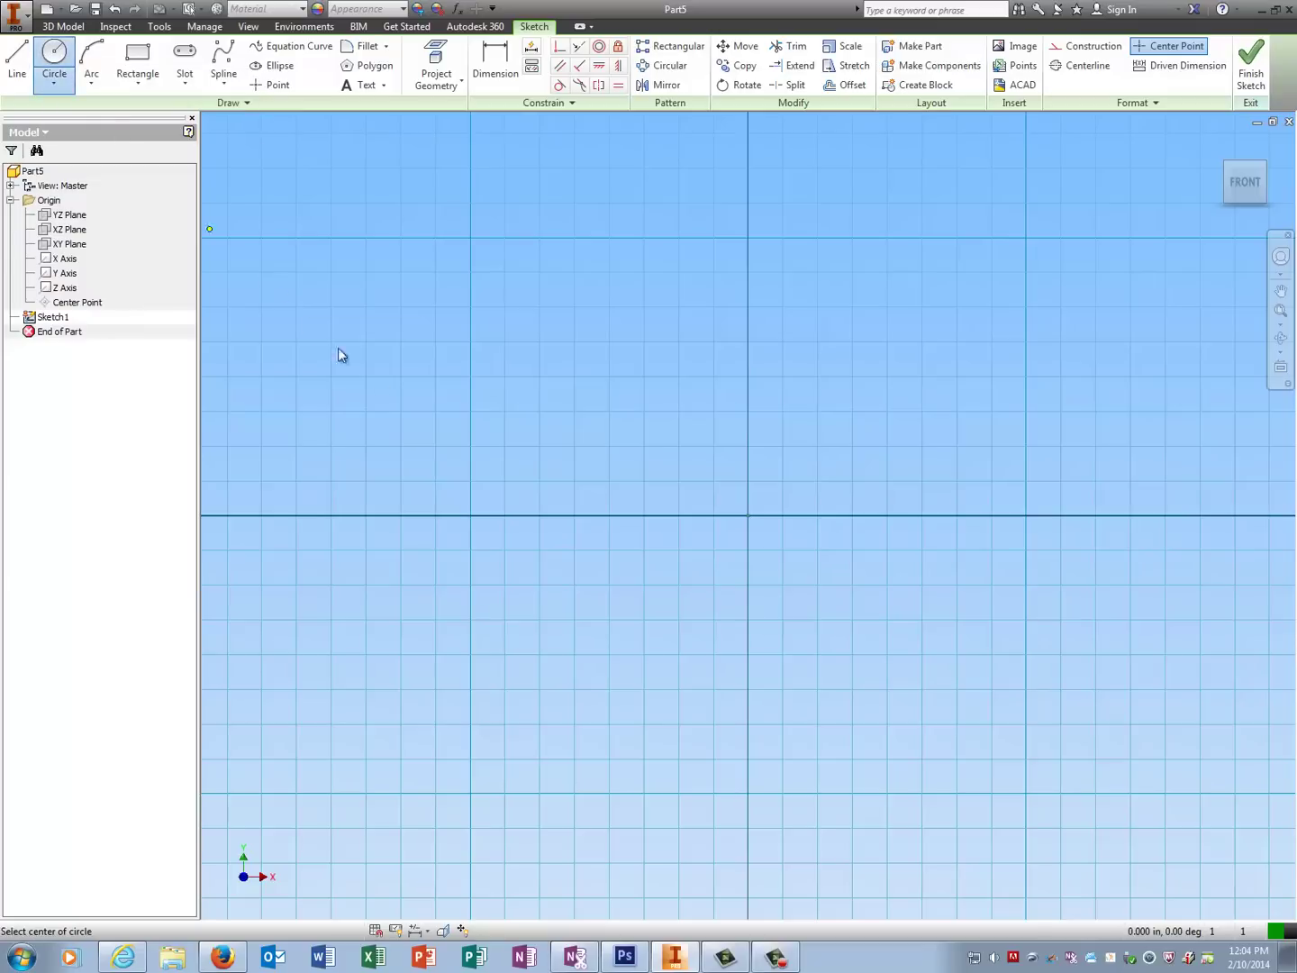
pyautogui.click(408, 390)
pyautogui.click(410, 447)
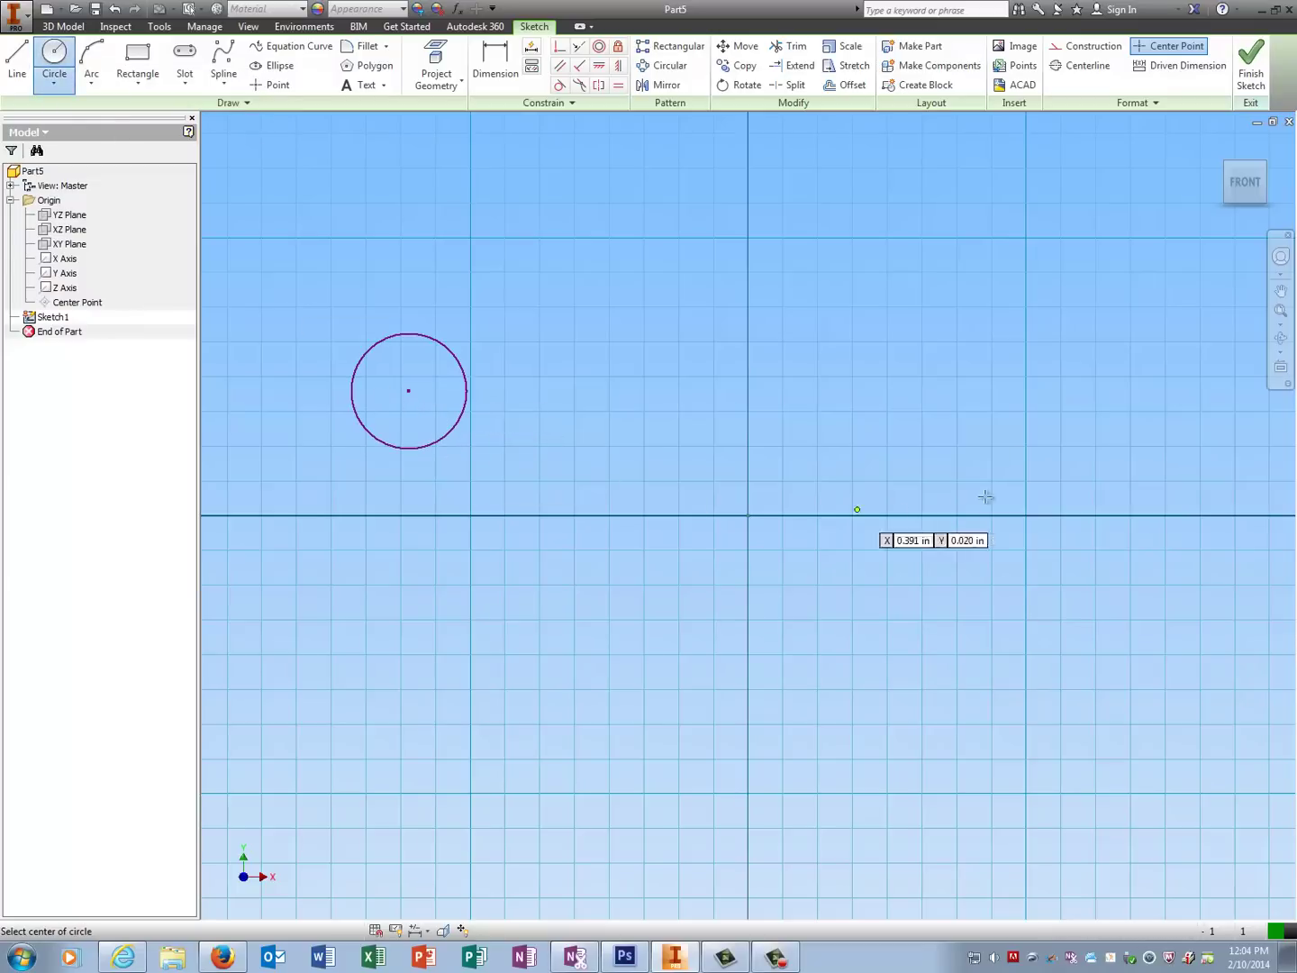
pyautogui.click(976, 350)
pyautogui.click(974, 429)
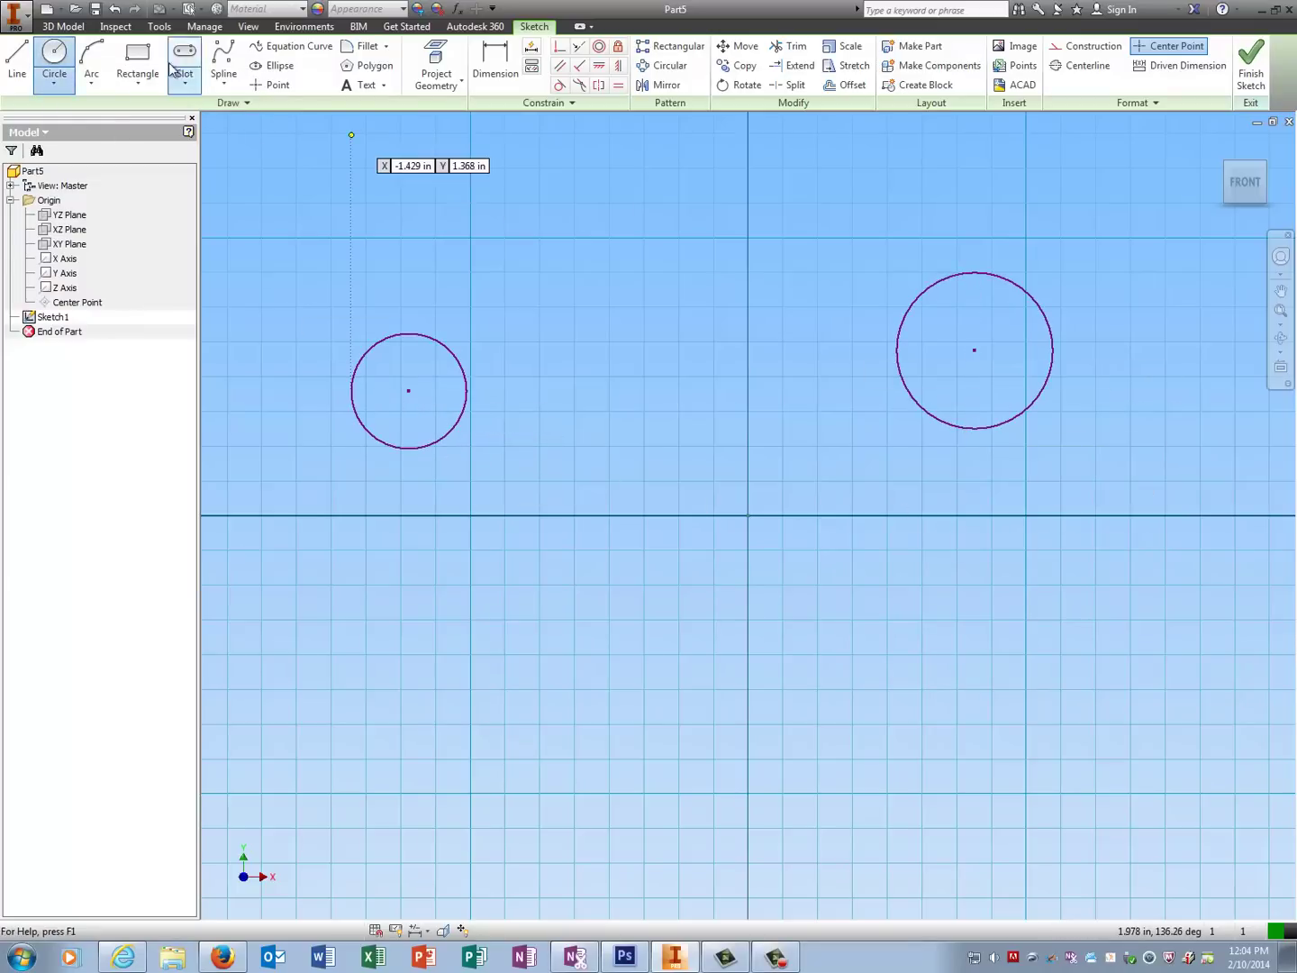
# Connect the two circle centres with a line and constrain it horizontal.
pyautogui.click(32, 59)
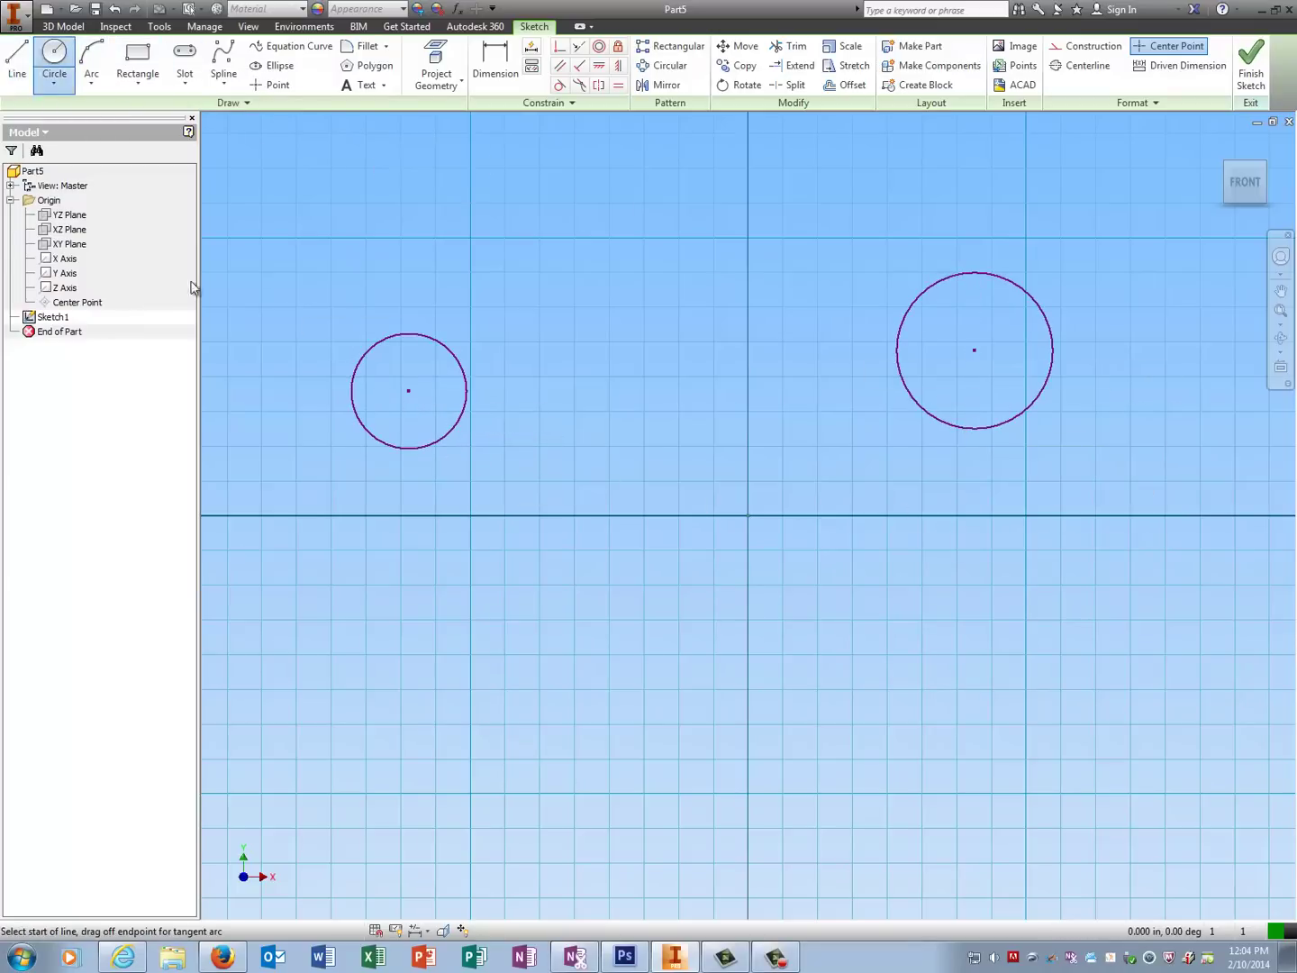
pyautogui.click(409, 391)
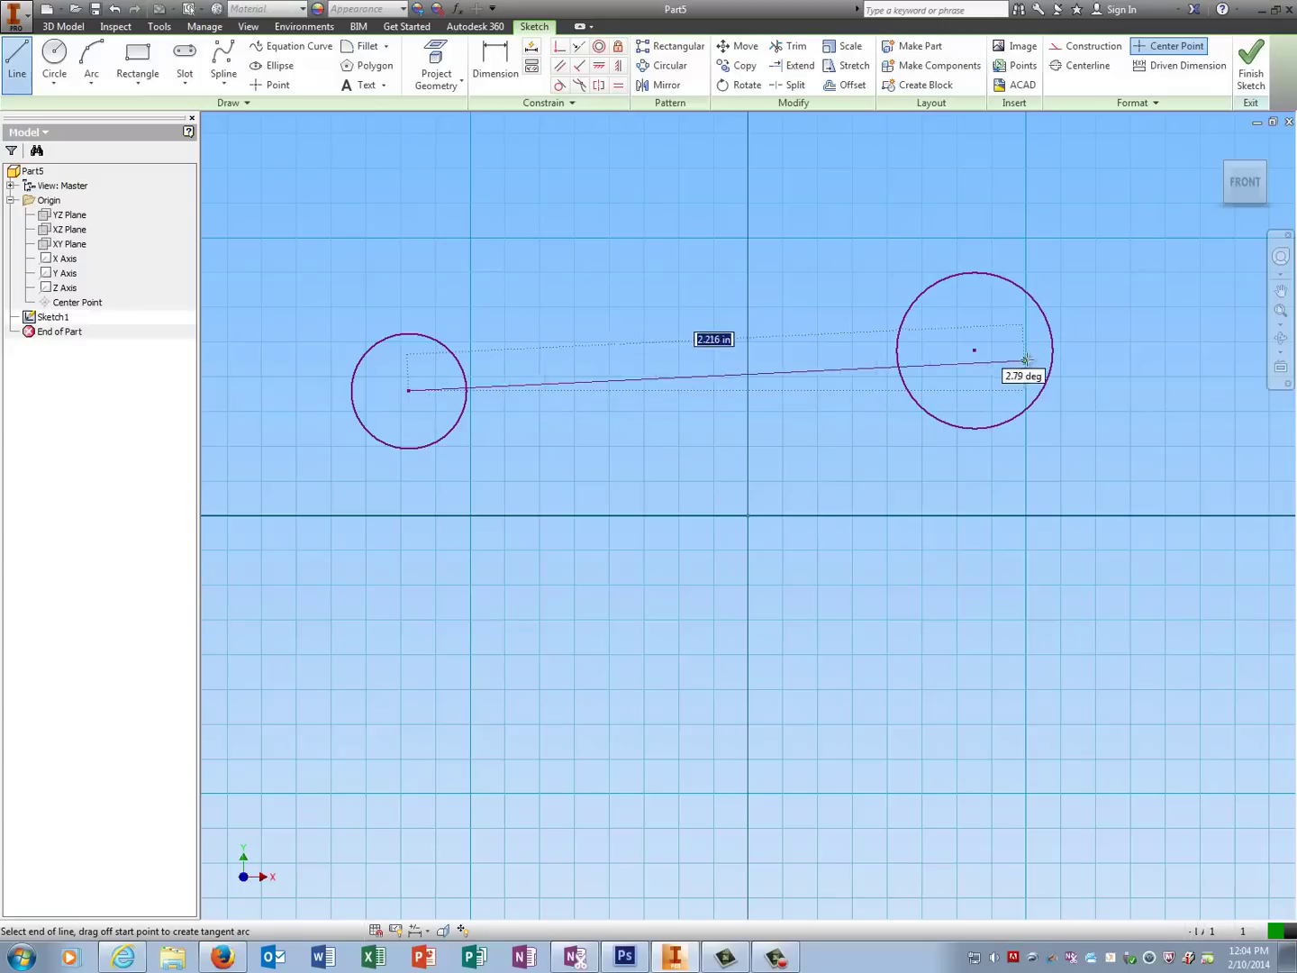
pyautogui.click(974, 351)
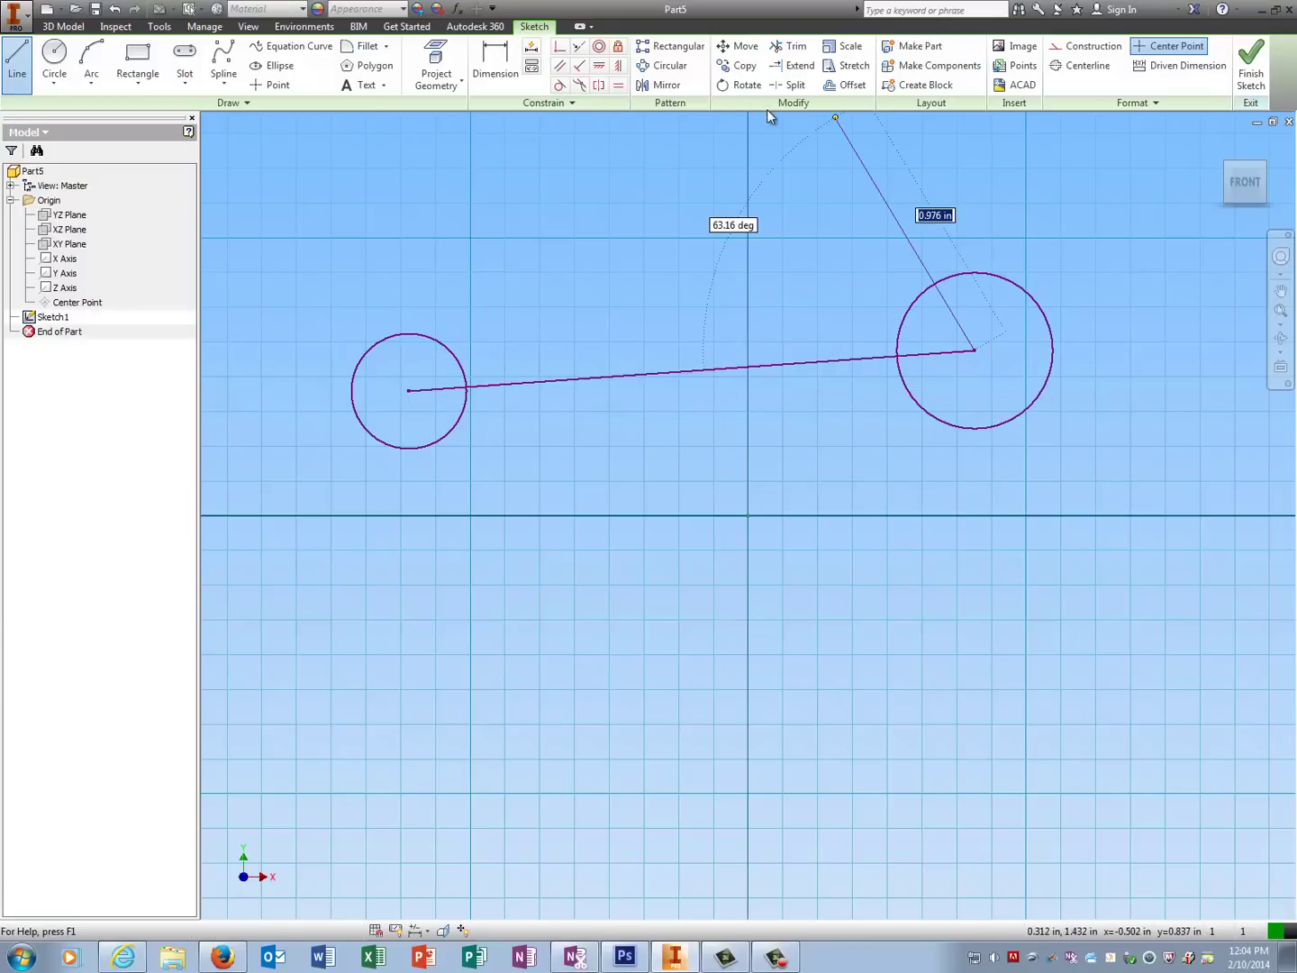
pyautogui.press('Escape')
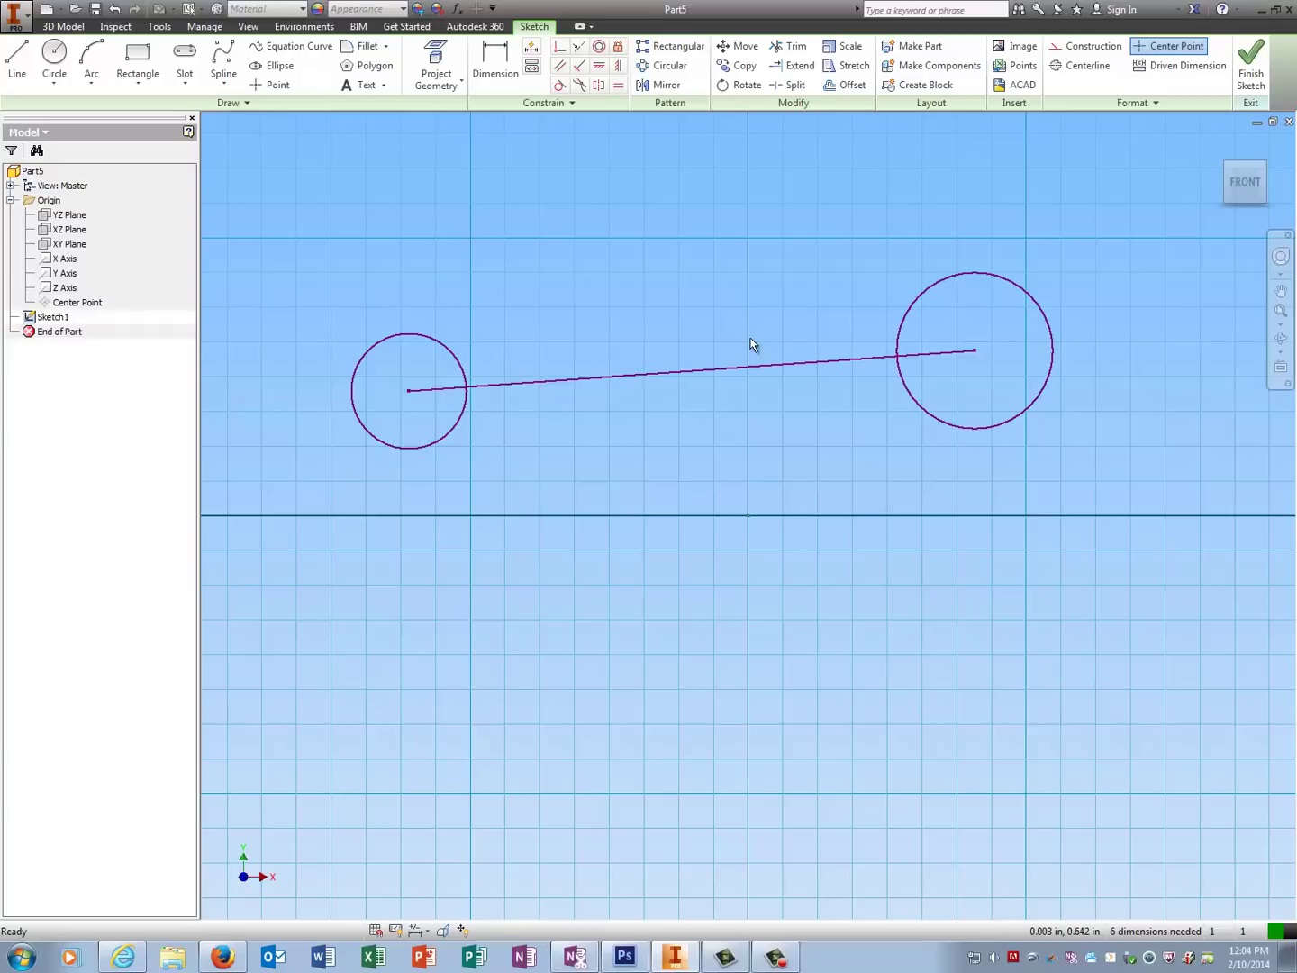
pyautogui.click(603, 69)
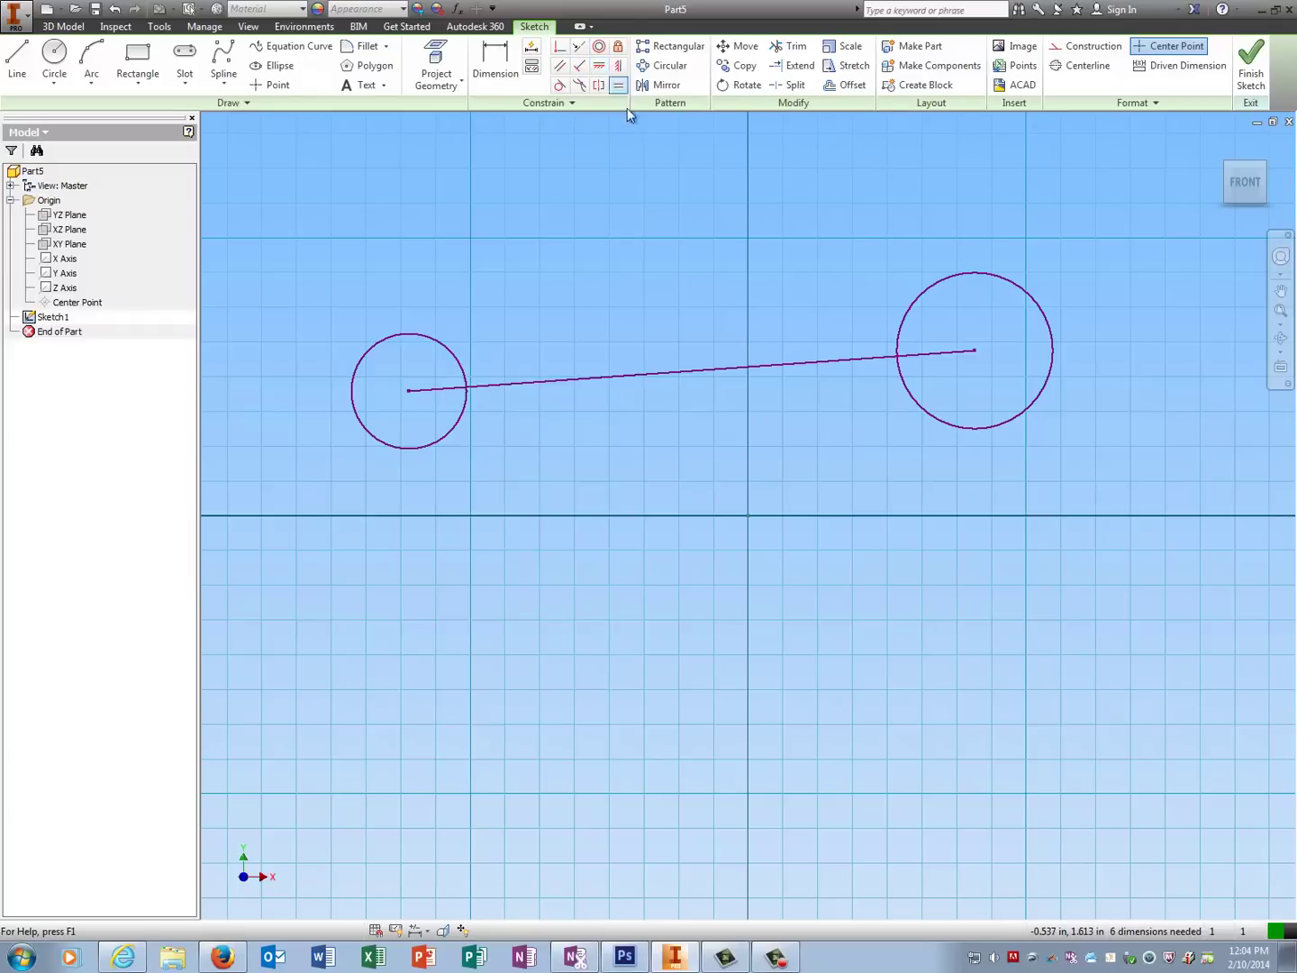
pyautogui.click(676, 370)
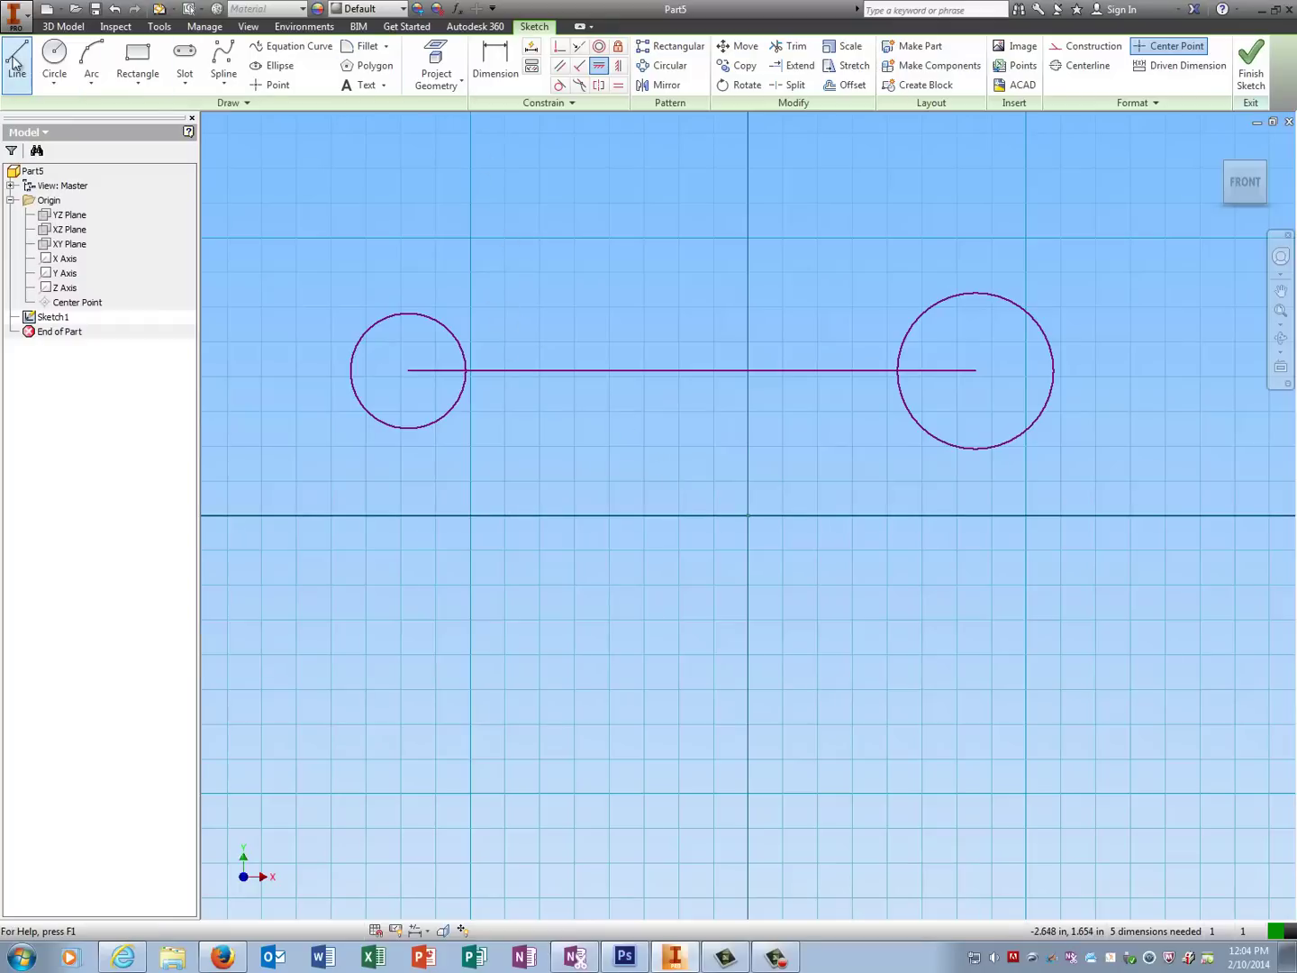
# Dimension the left circle to a .375 diameter.
pyautogui.click(56, 61)
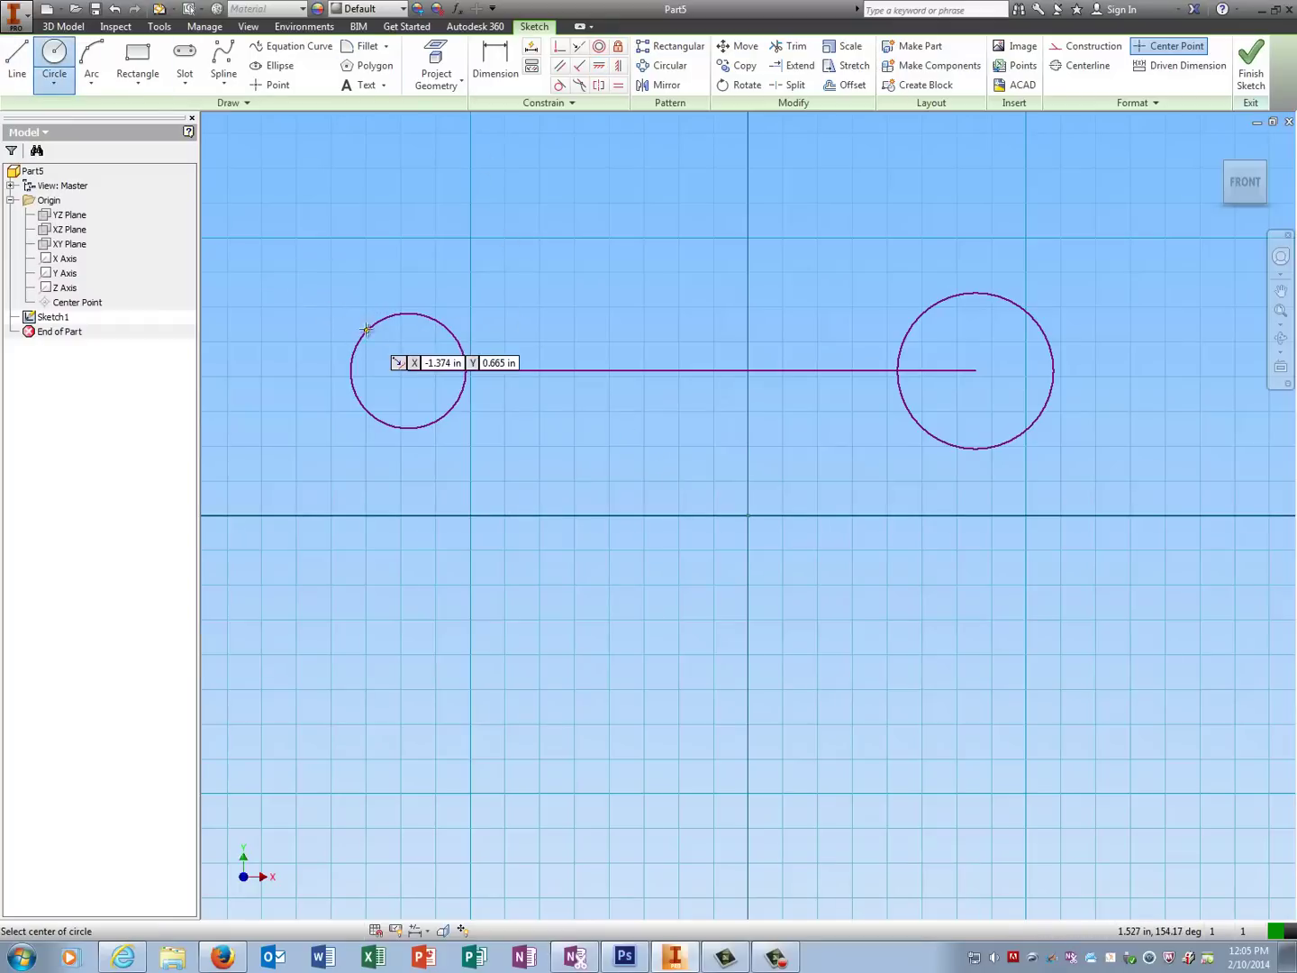
pyautogui.click(495, 63)
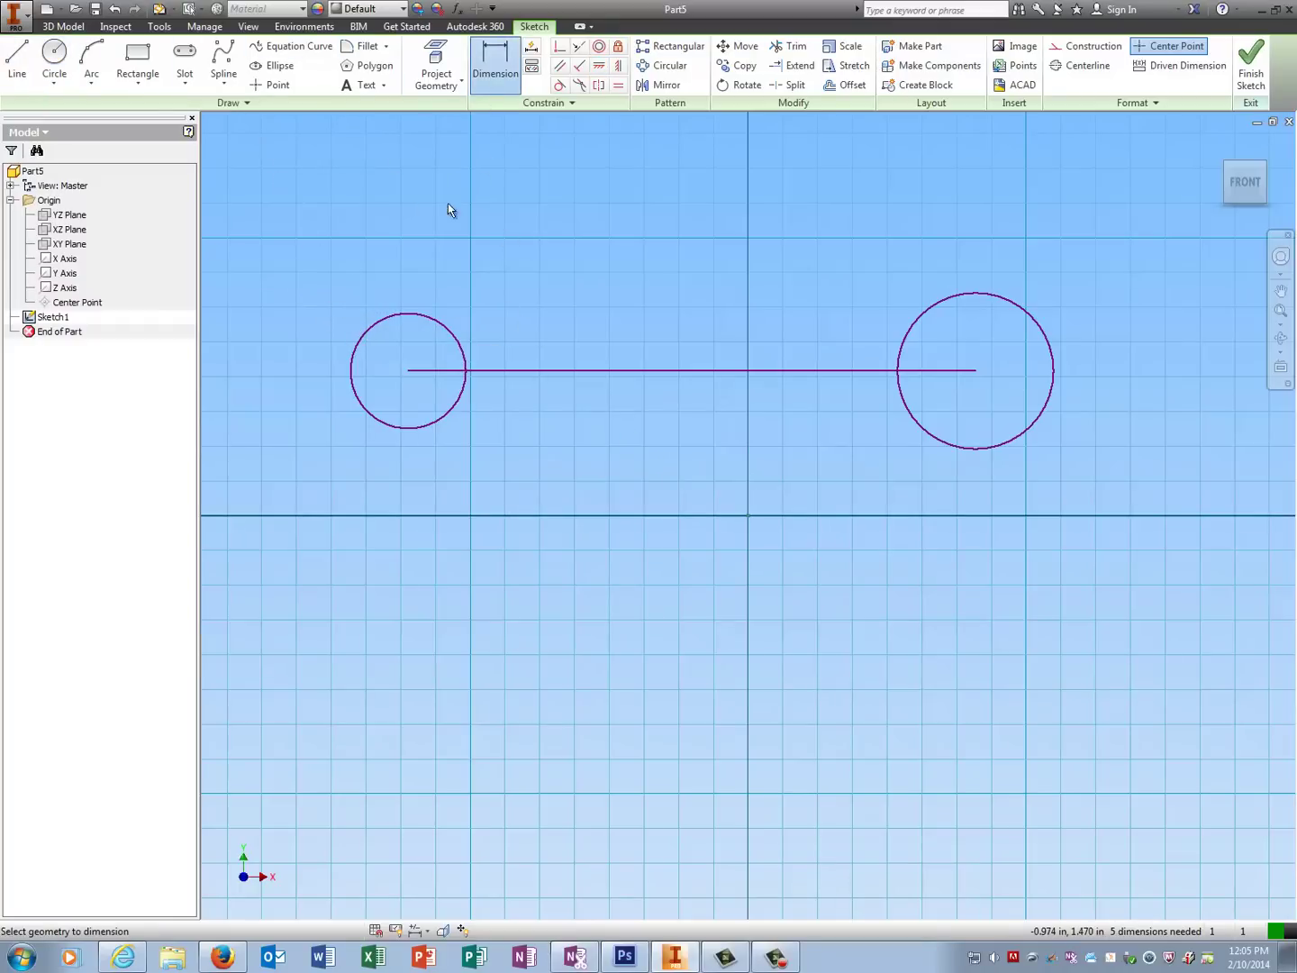
pyautogui.click(412, 312)
pyautogui.click(361, 273)
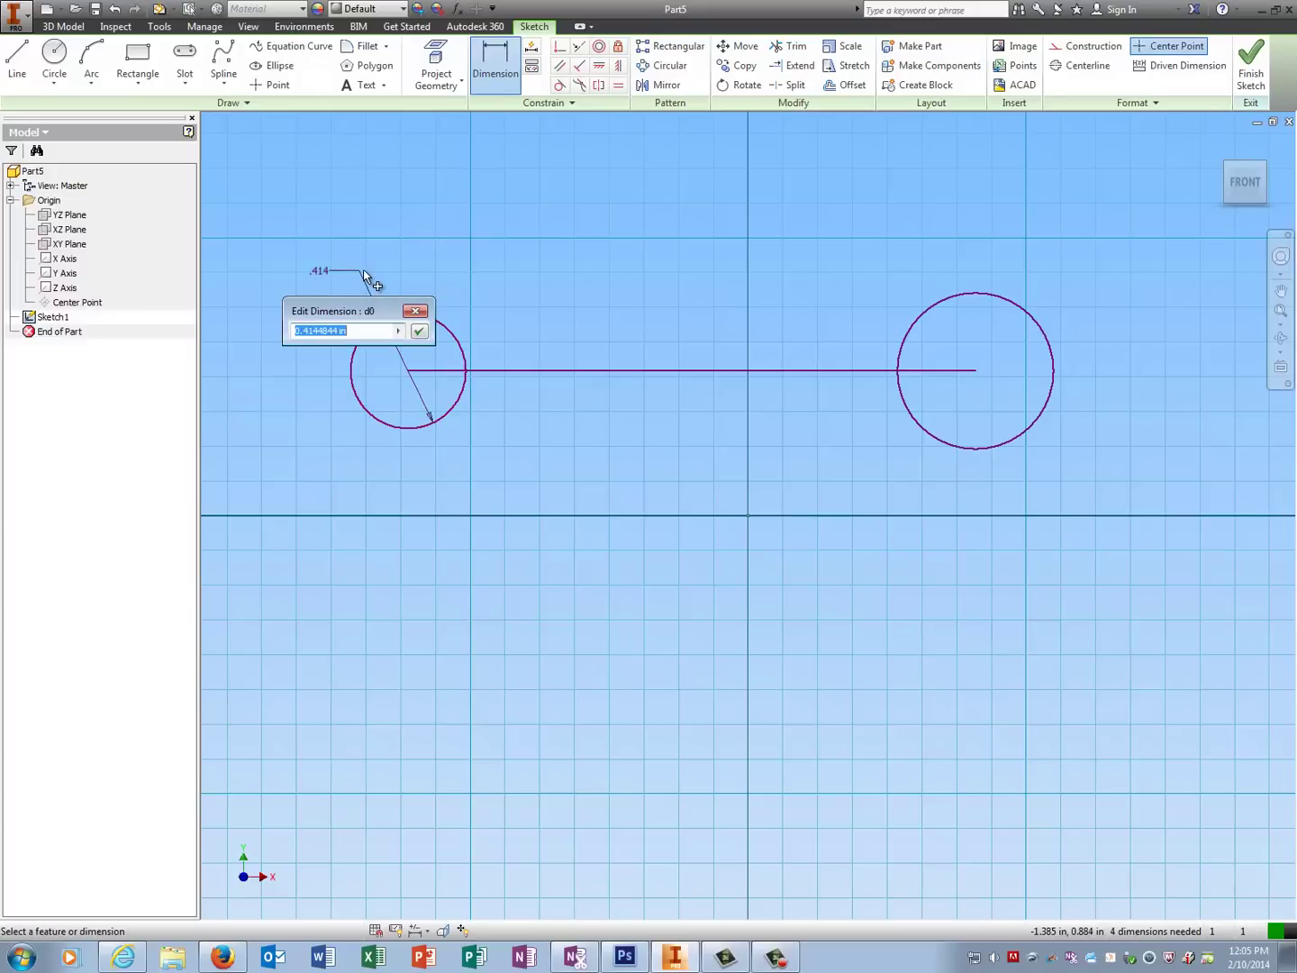
pyautogui.write('.1875*2')
pyautogui.press('Return')
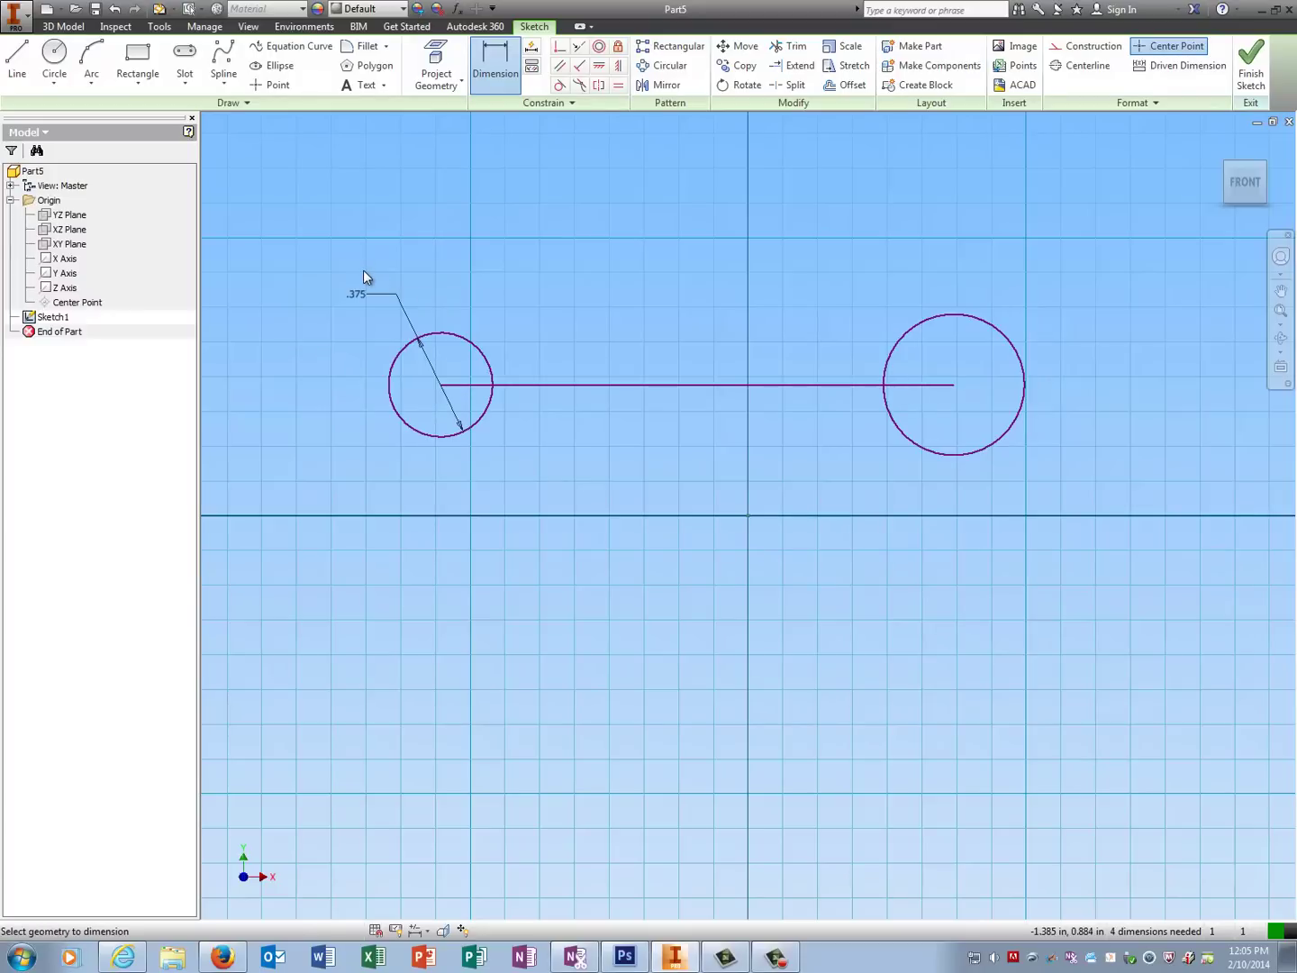
# Make the right circle equal to the left one, keeping the .375 diameter.
pyautogui.click(618, 85)
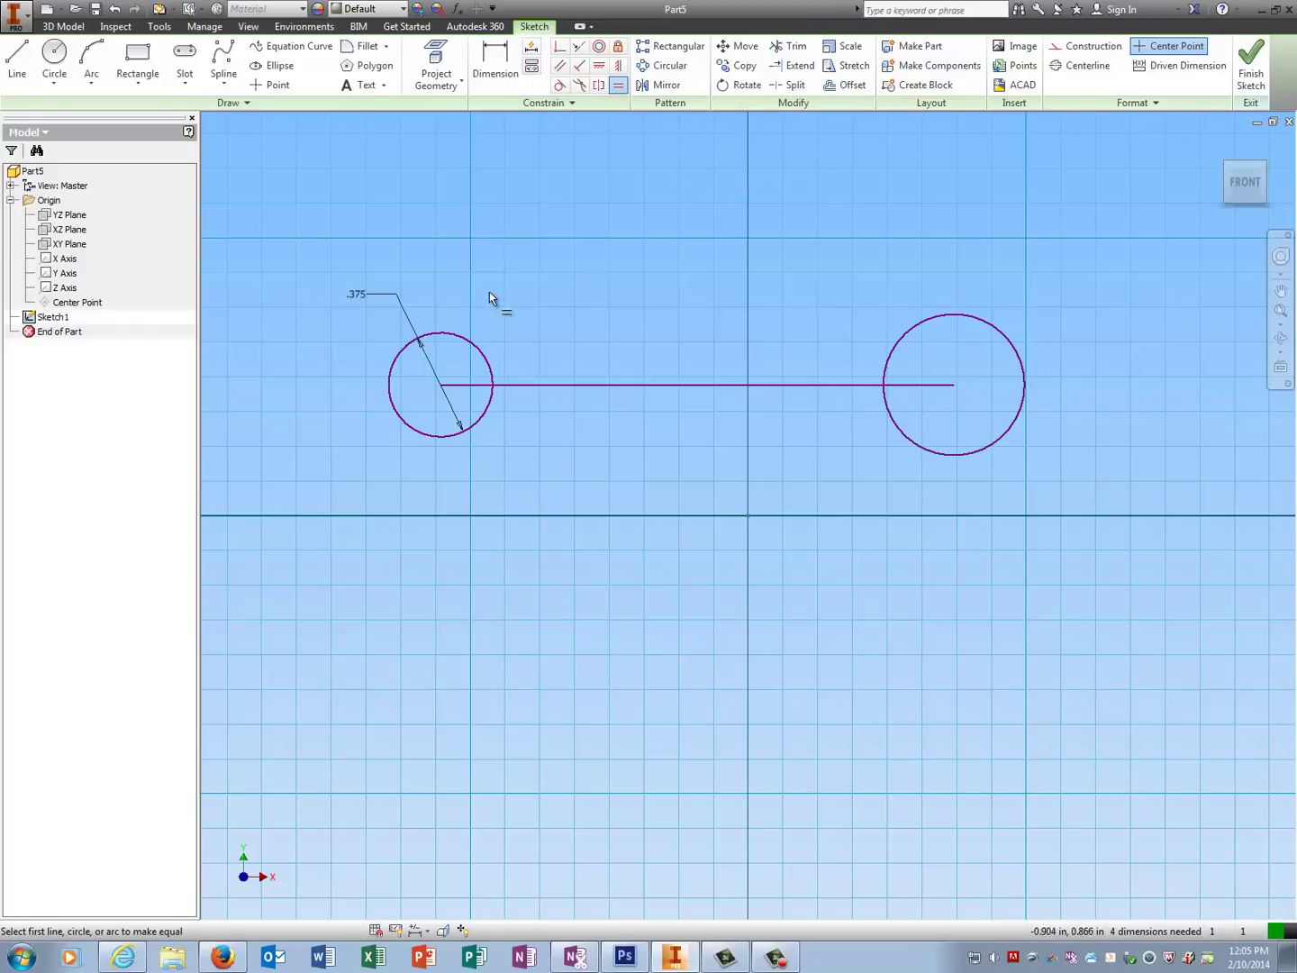
pyautogui.click(473, 350)
pyautogui.click(921, 328)
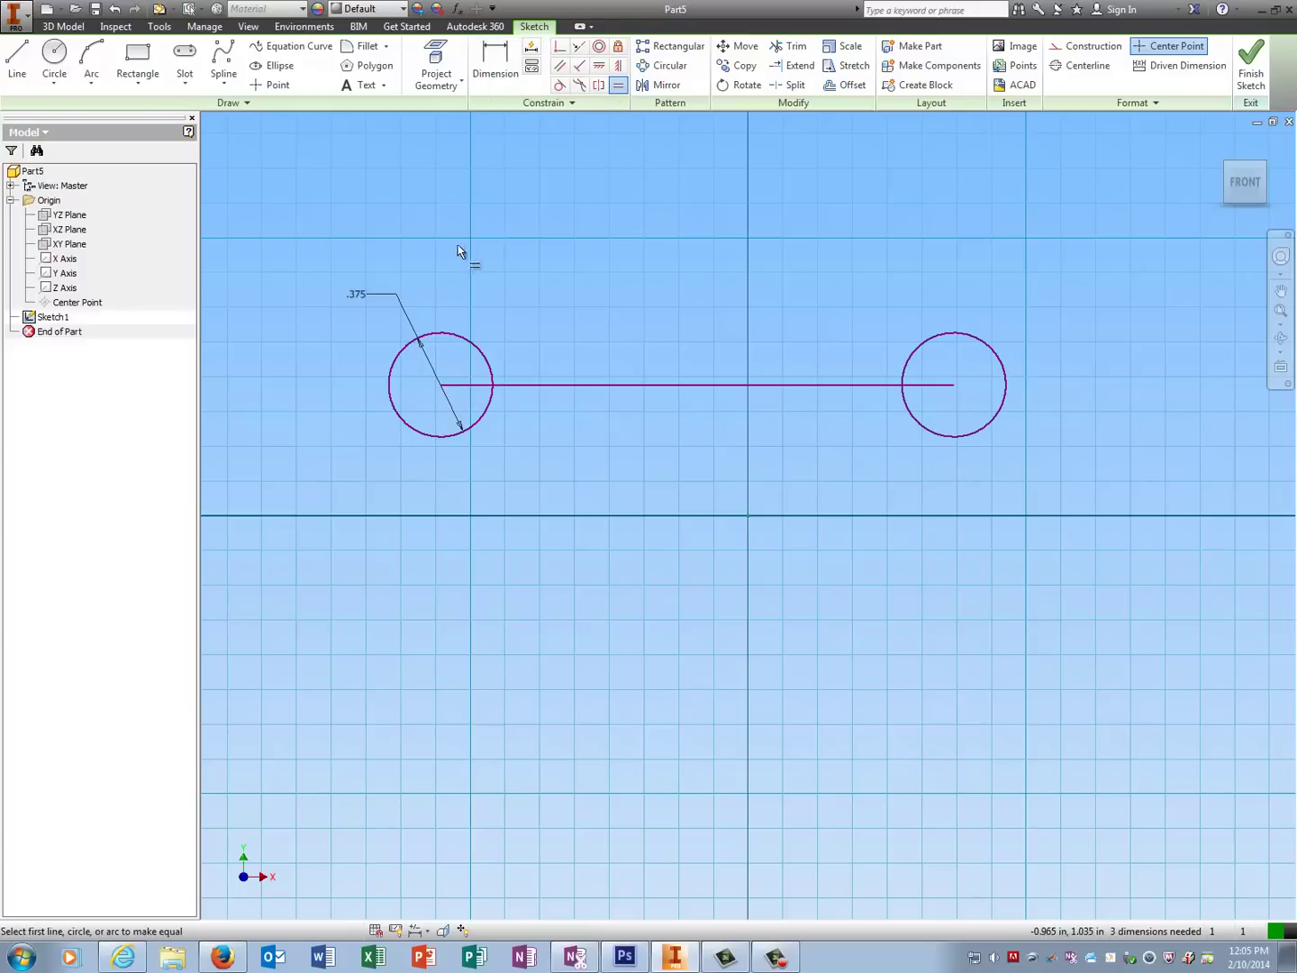
pyautogui.click(491, 61)
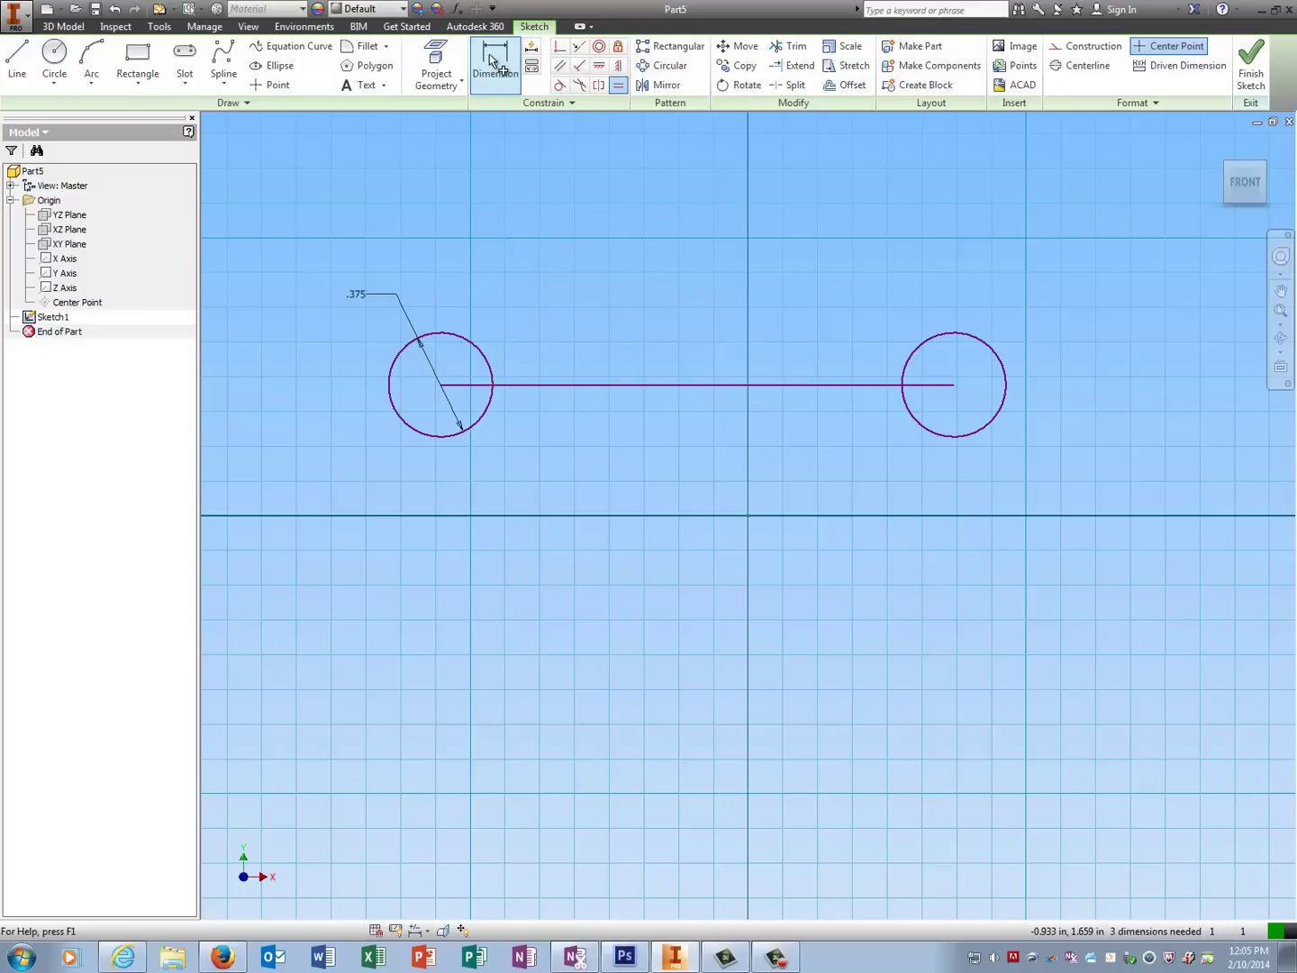
pyautogui.click(441, 391)
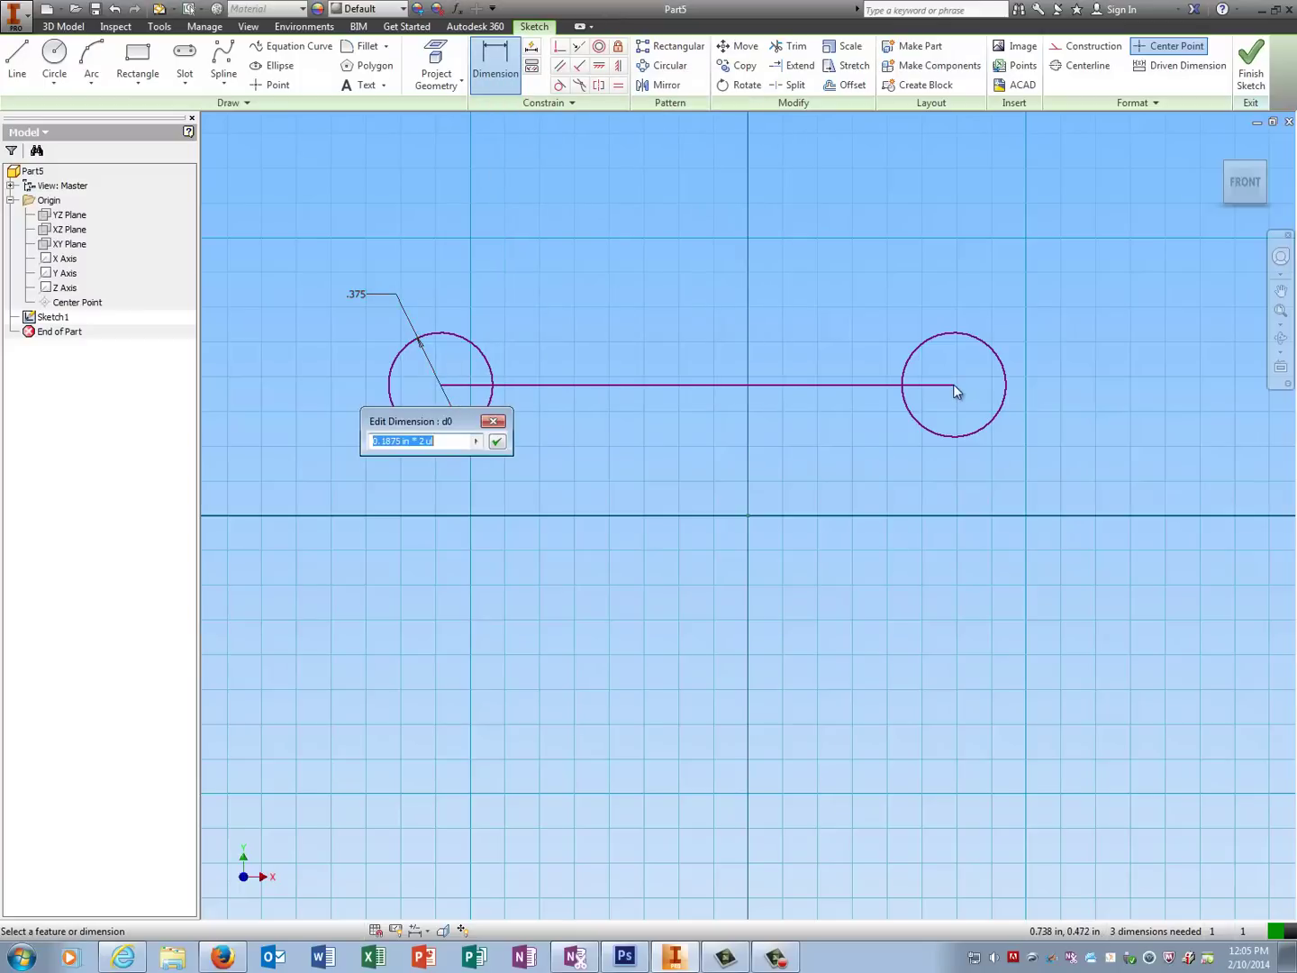
pyautogui.click(496, 442)
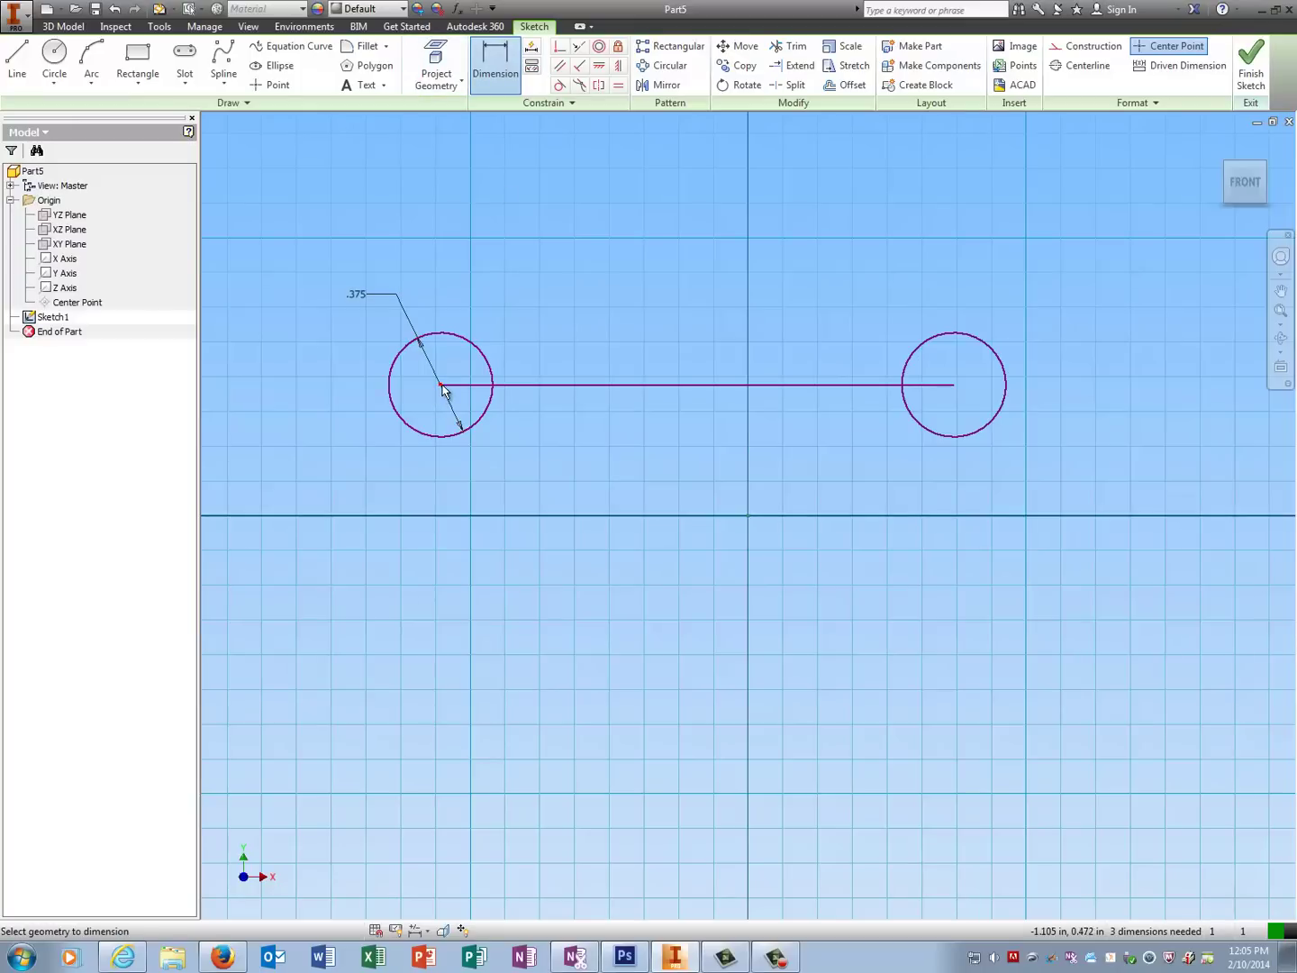
# Dimension the centre-to-centre line to 3.5.
pyautogui.click(953, 387)
pyautogui.click(859, 588)
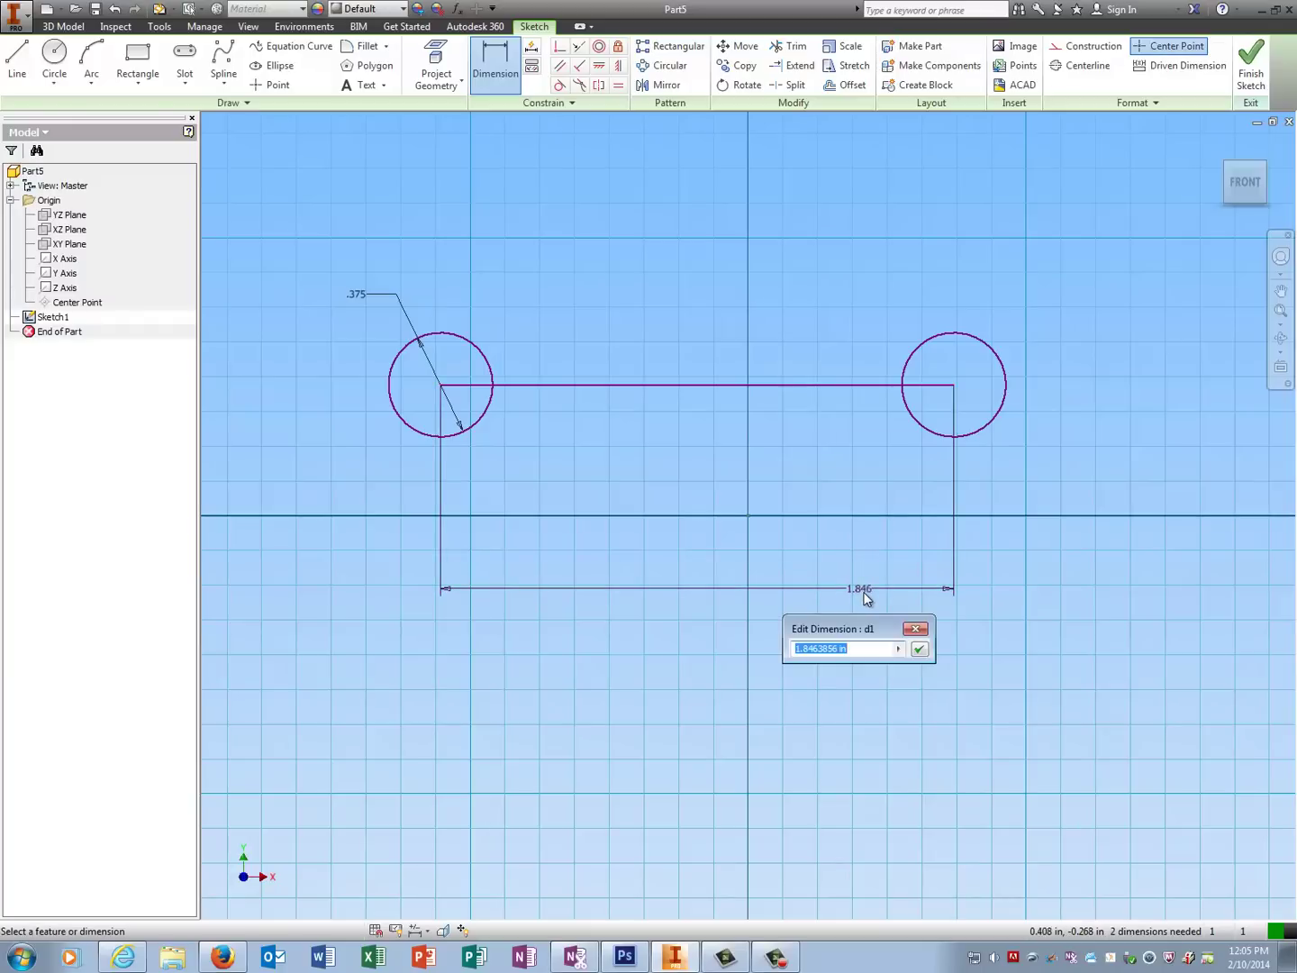
pyautogui.write('3.5')
pyautogui.press('Return')
pyautogui.scroll(5, 863, 596)
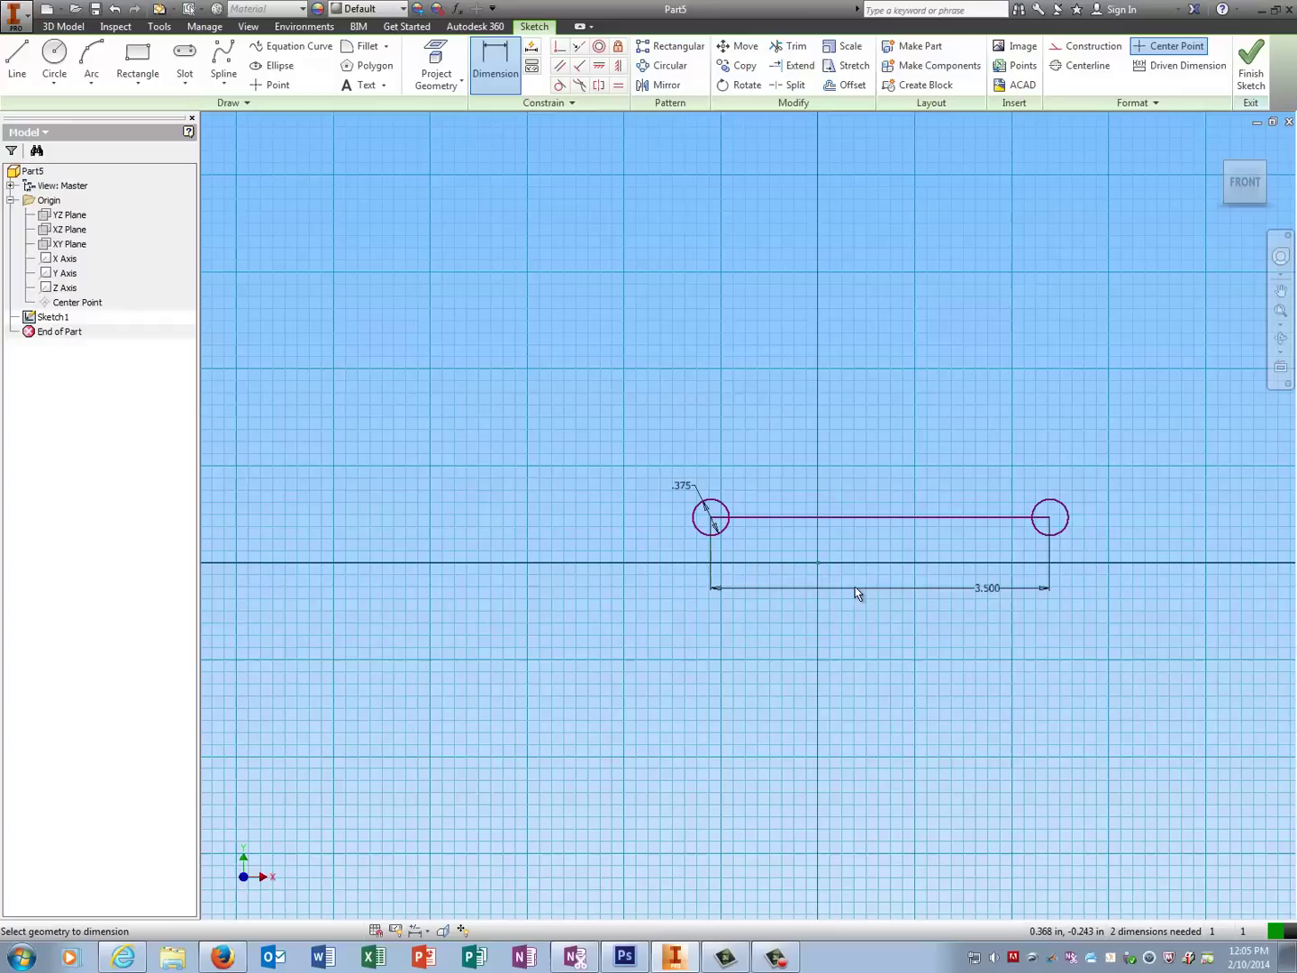
pyautogui.scroll(-3, 1122, 493)
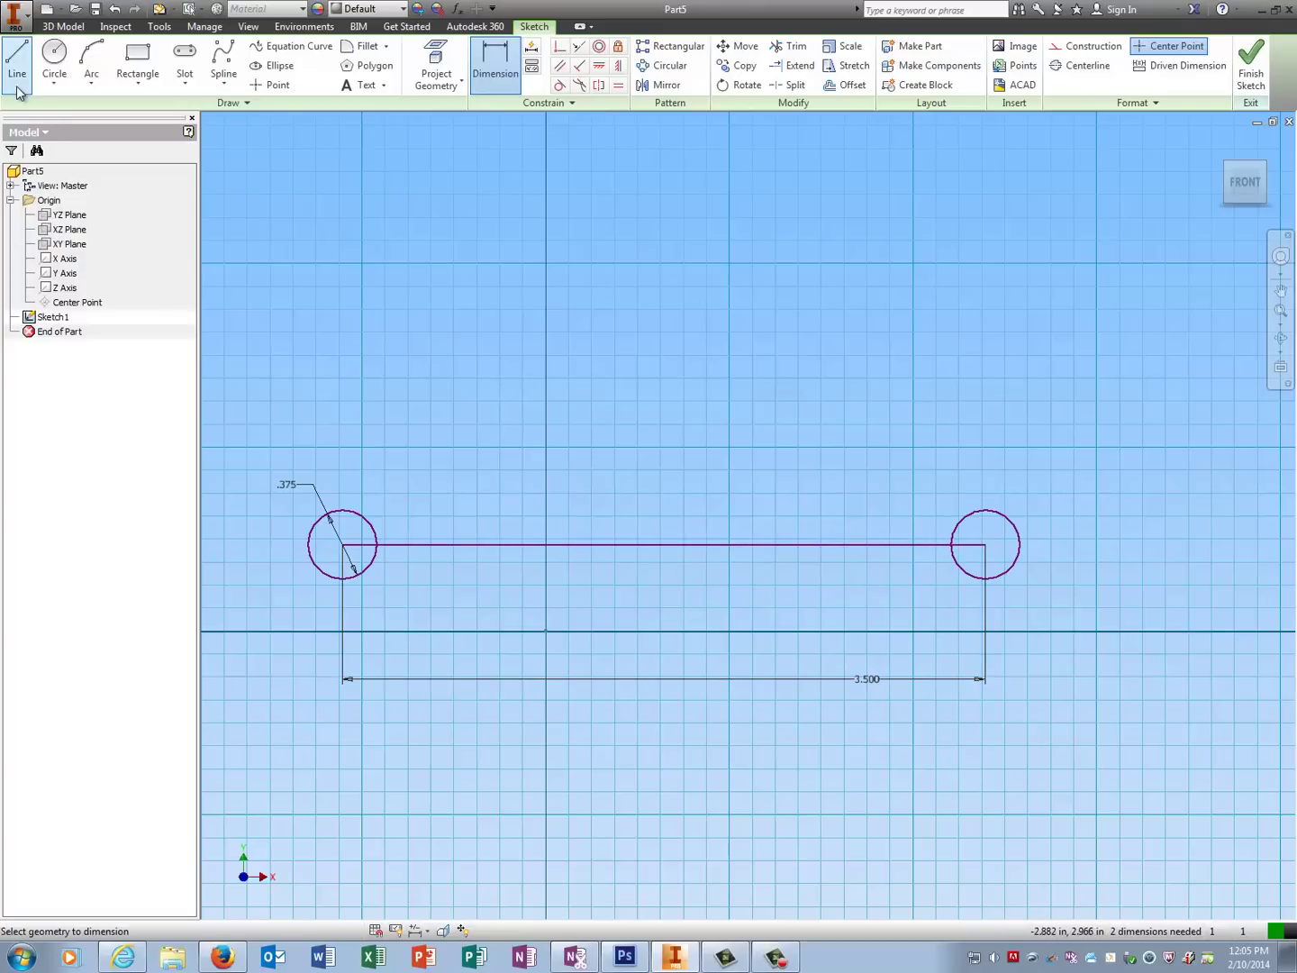
# Draw upper and lower slot lines between the two circles.
pyautogui.click(17, 58)
pyautogui.click(368, 522)
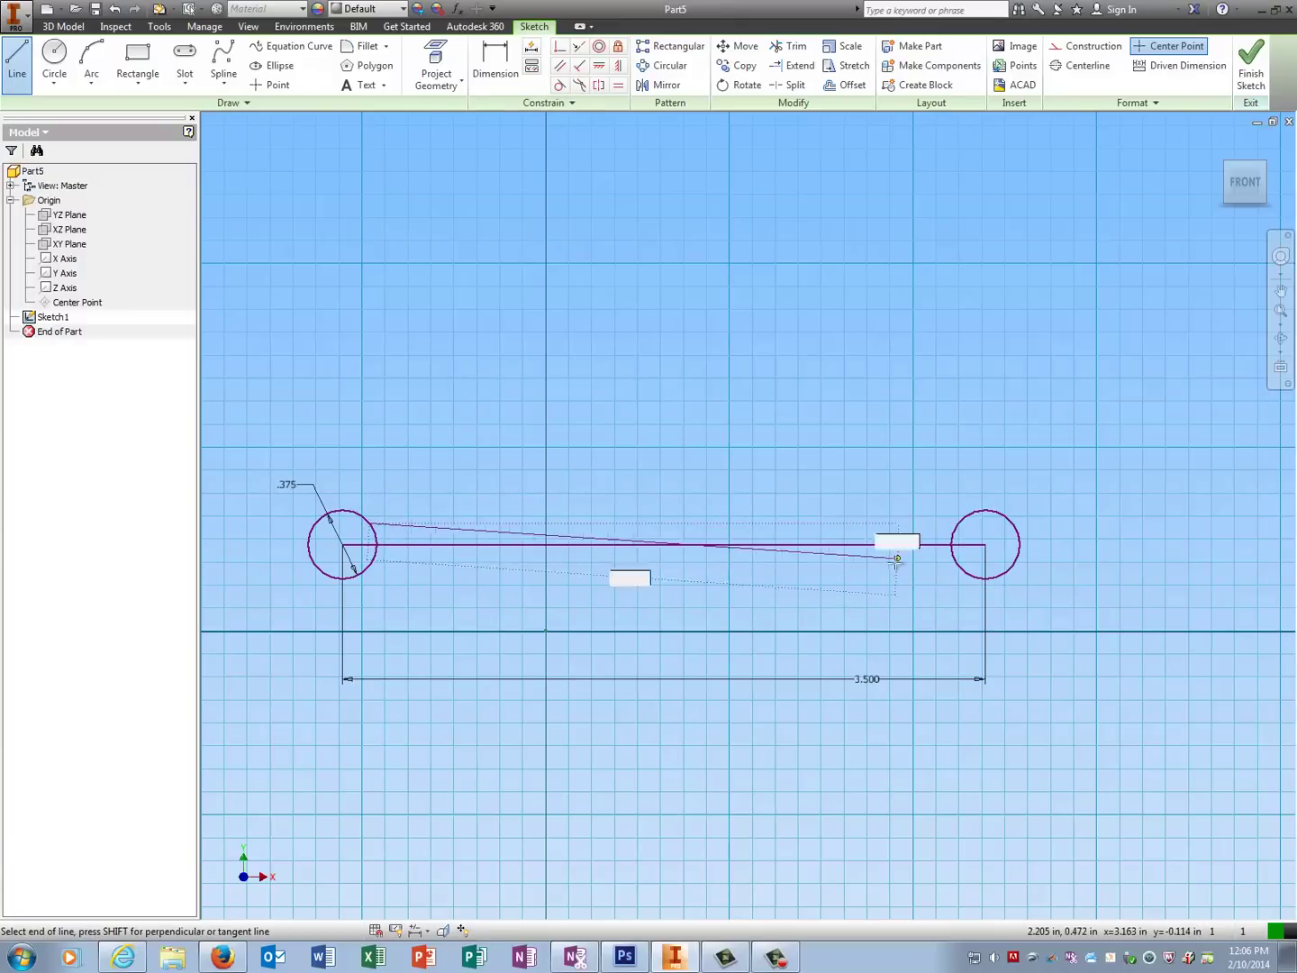
pyautogui.click(961, 523)
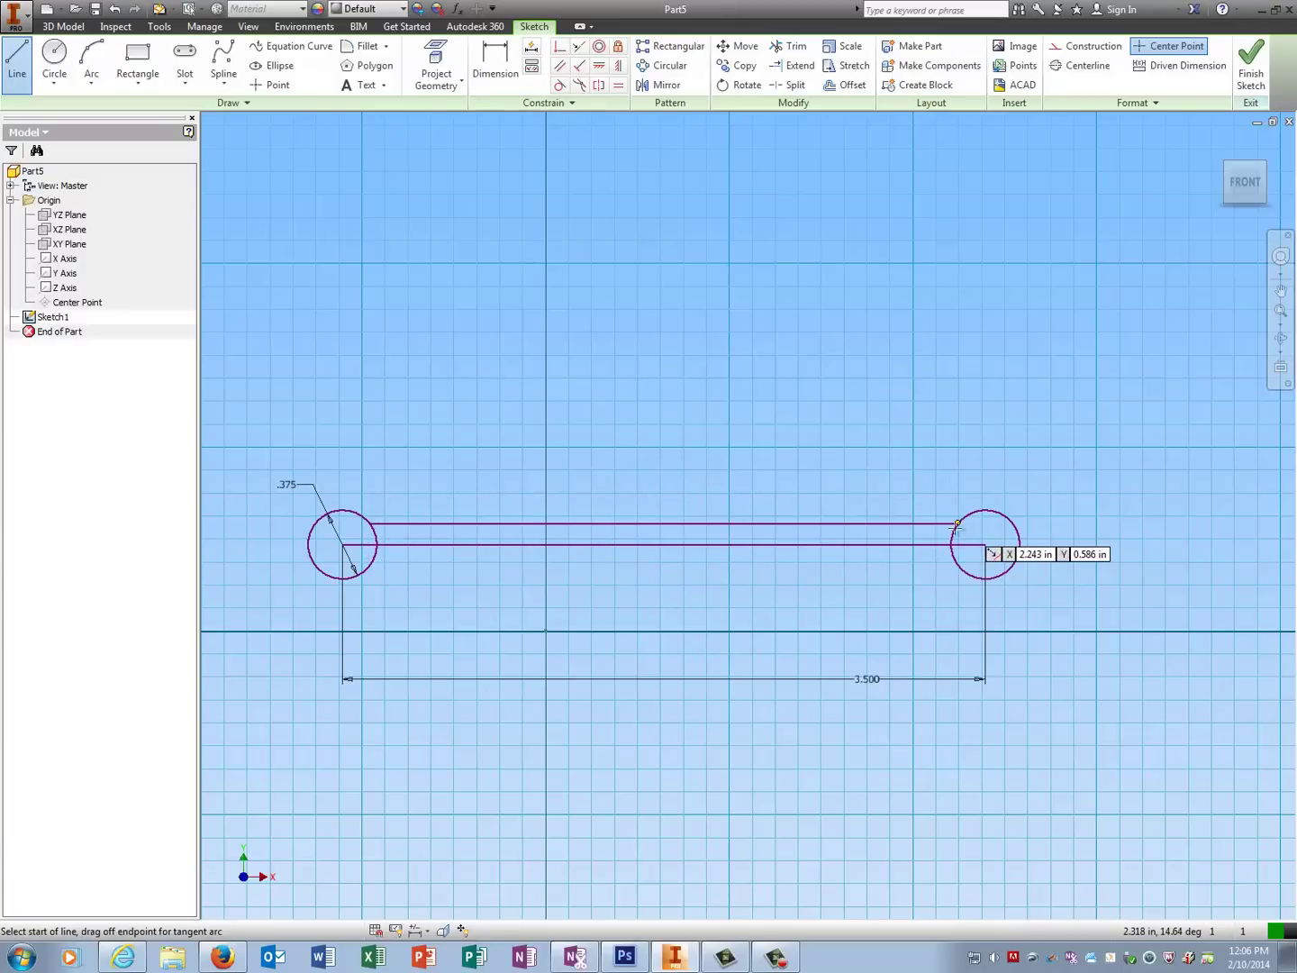
pyautogui.click(368, 567)
pyautogui.click(958, 564)
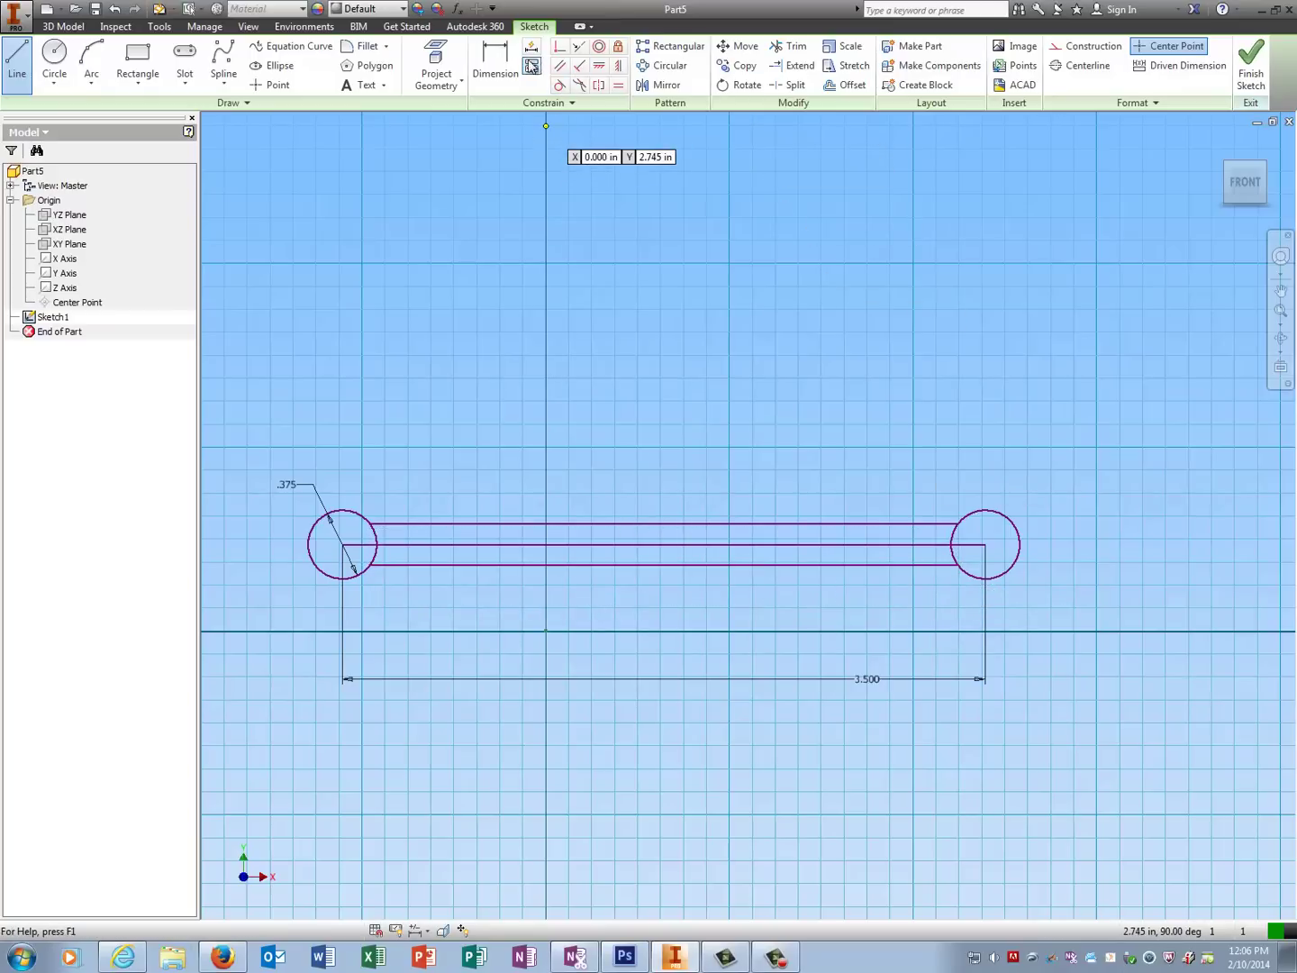
# Dimension the slot width between the two lines as .250.
pyautogui.press('d')
pyautogui.click(694, 524)
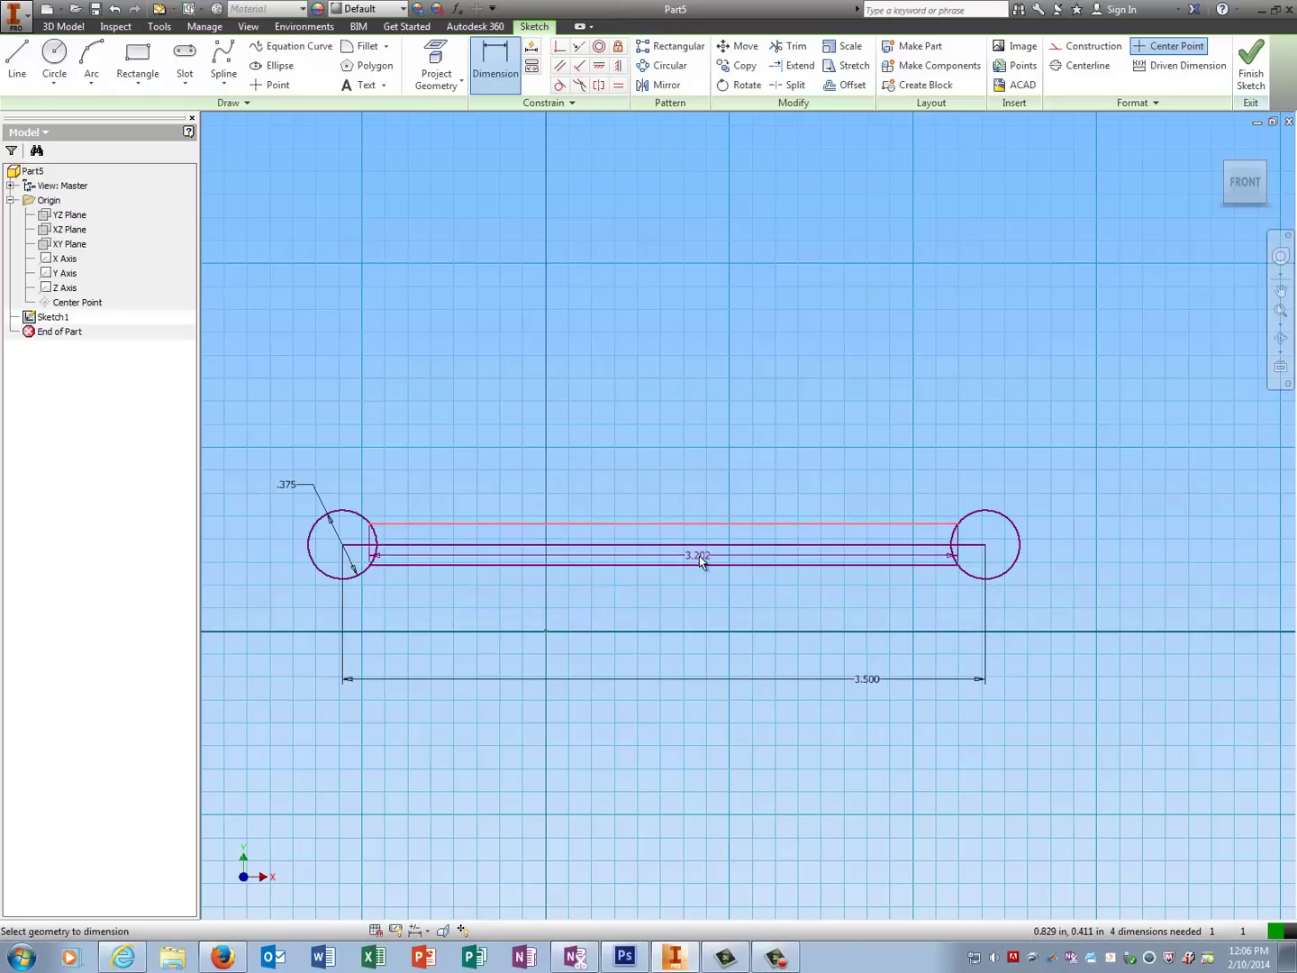
pyautogui.click(699, 563)
pyautogui.click(703, 486)
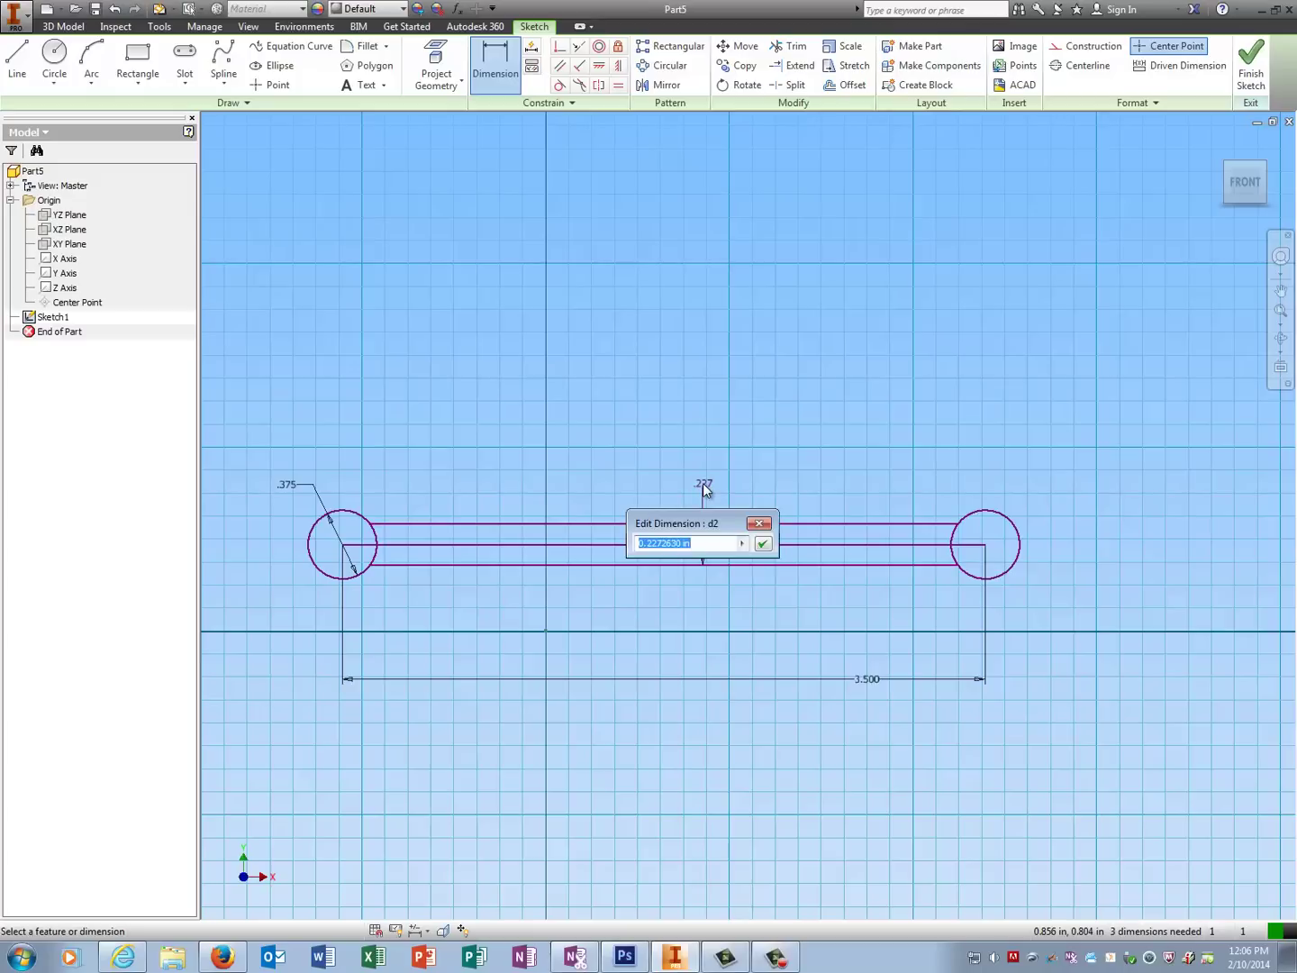
pyautogui.write('.25')
pyautogui.press('Return')
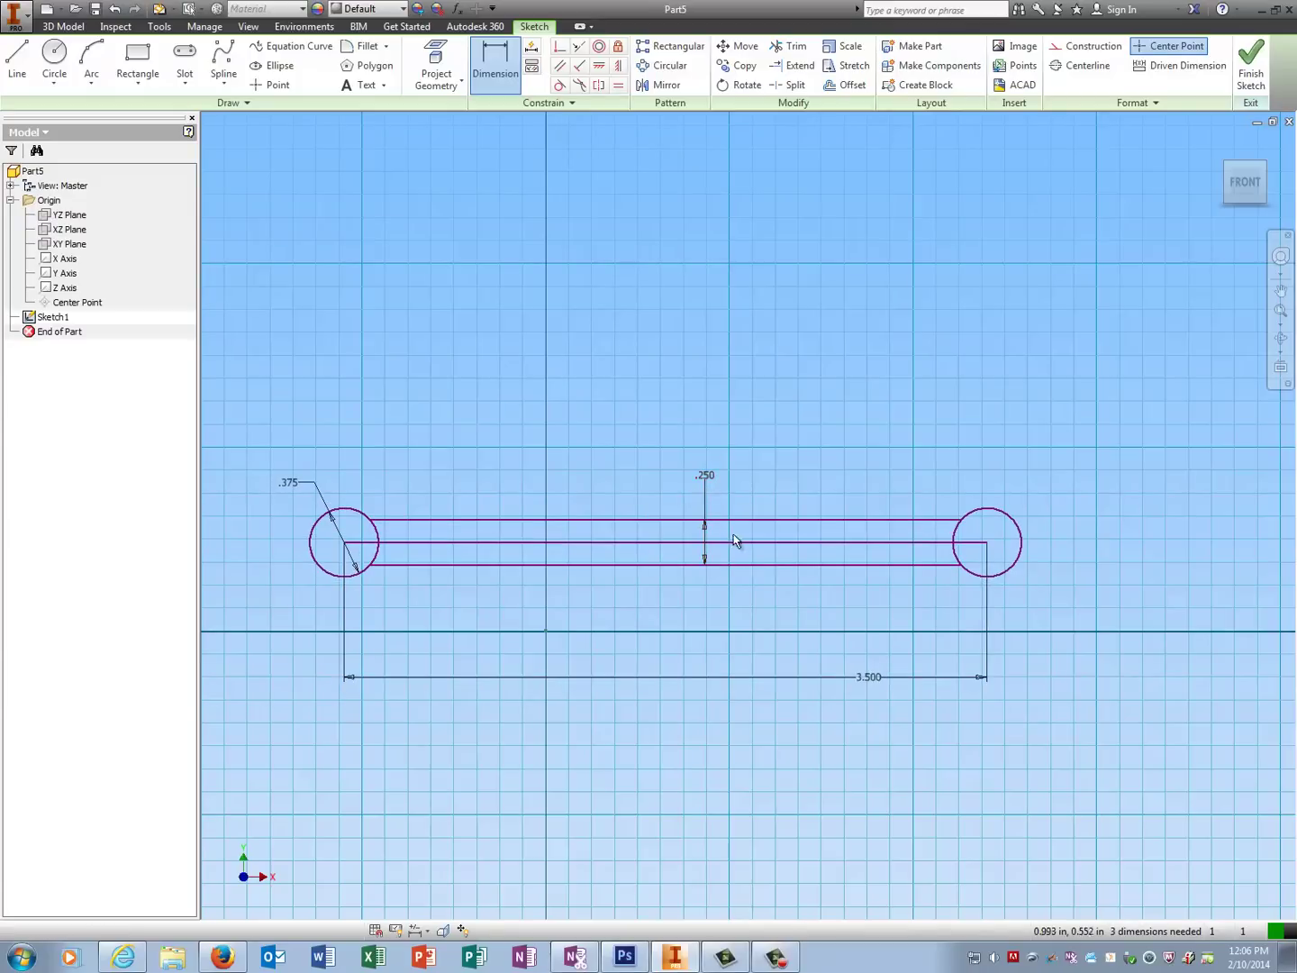
# Set the upper slot line .125 from the centre line.
pyautogui.click(591, 520)
pyautogui.click(590, 542)
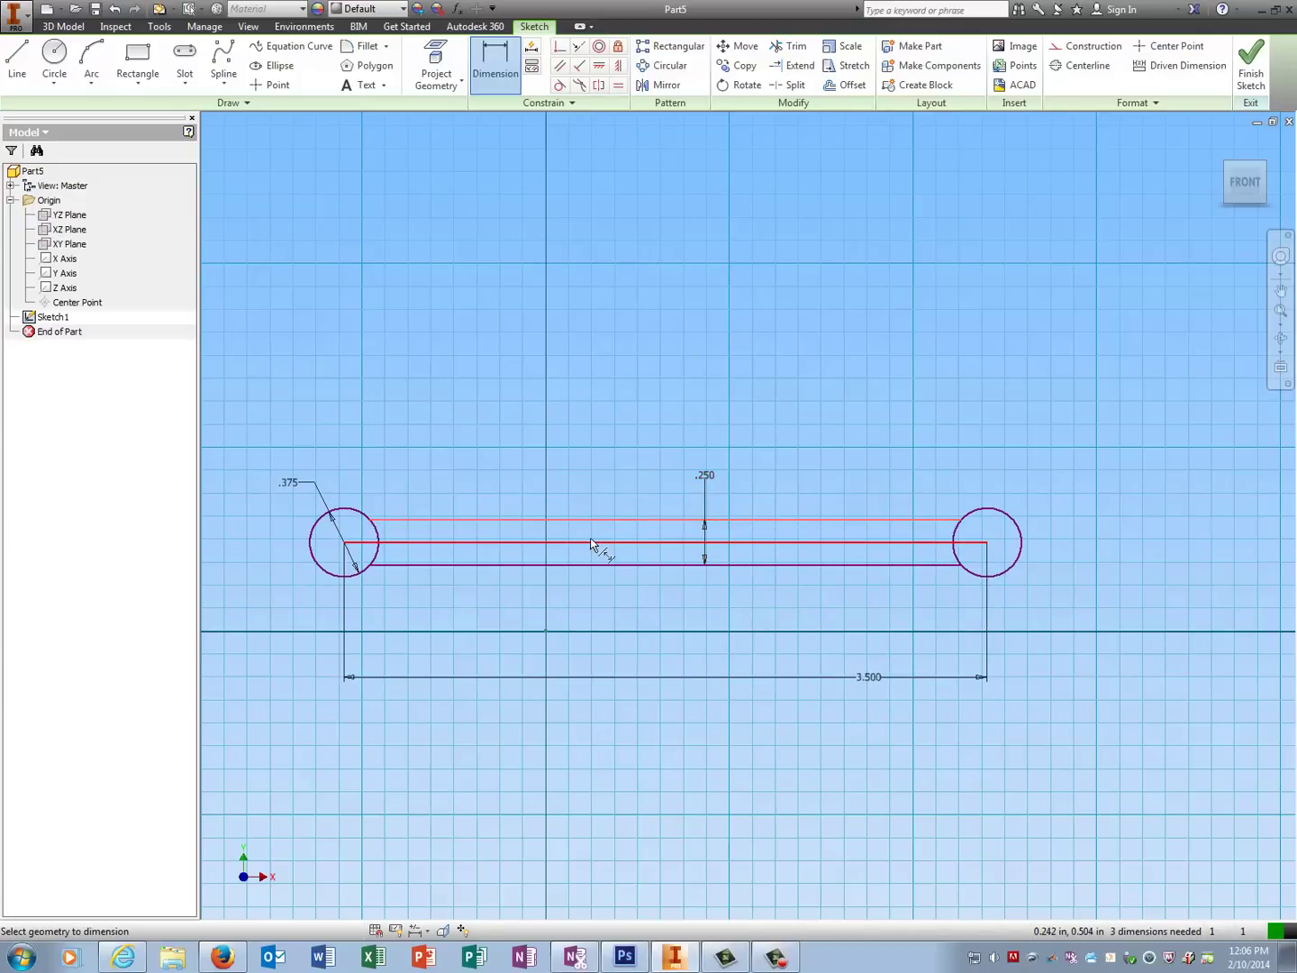
pyautogui.click(589, 458)
pyautogui.write('.125')
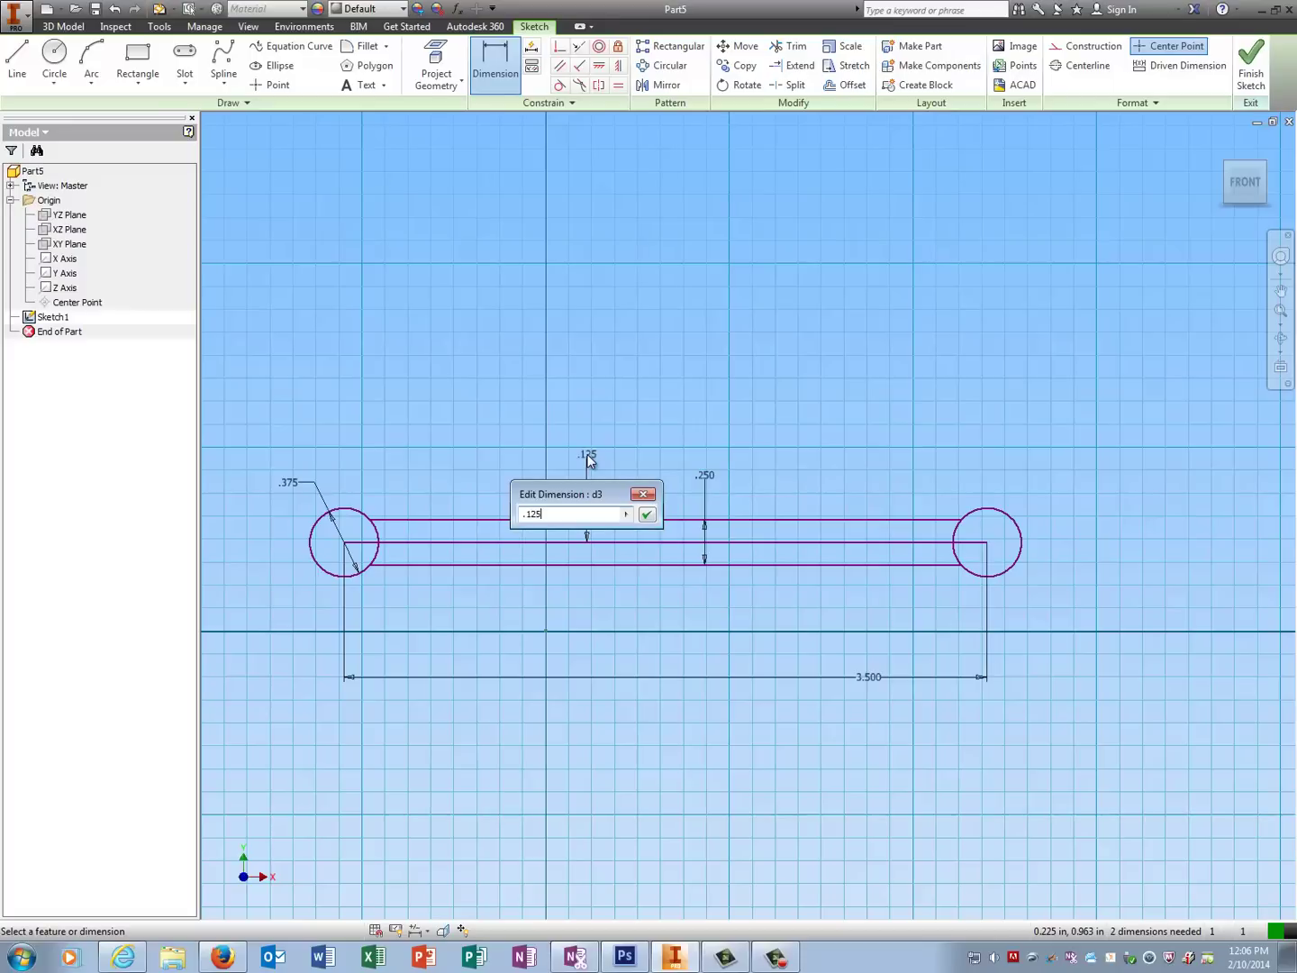
pyautogui.press('Return')
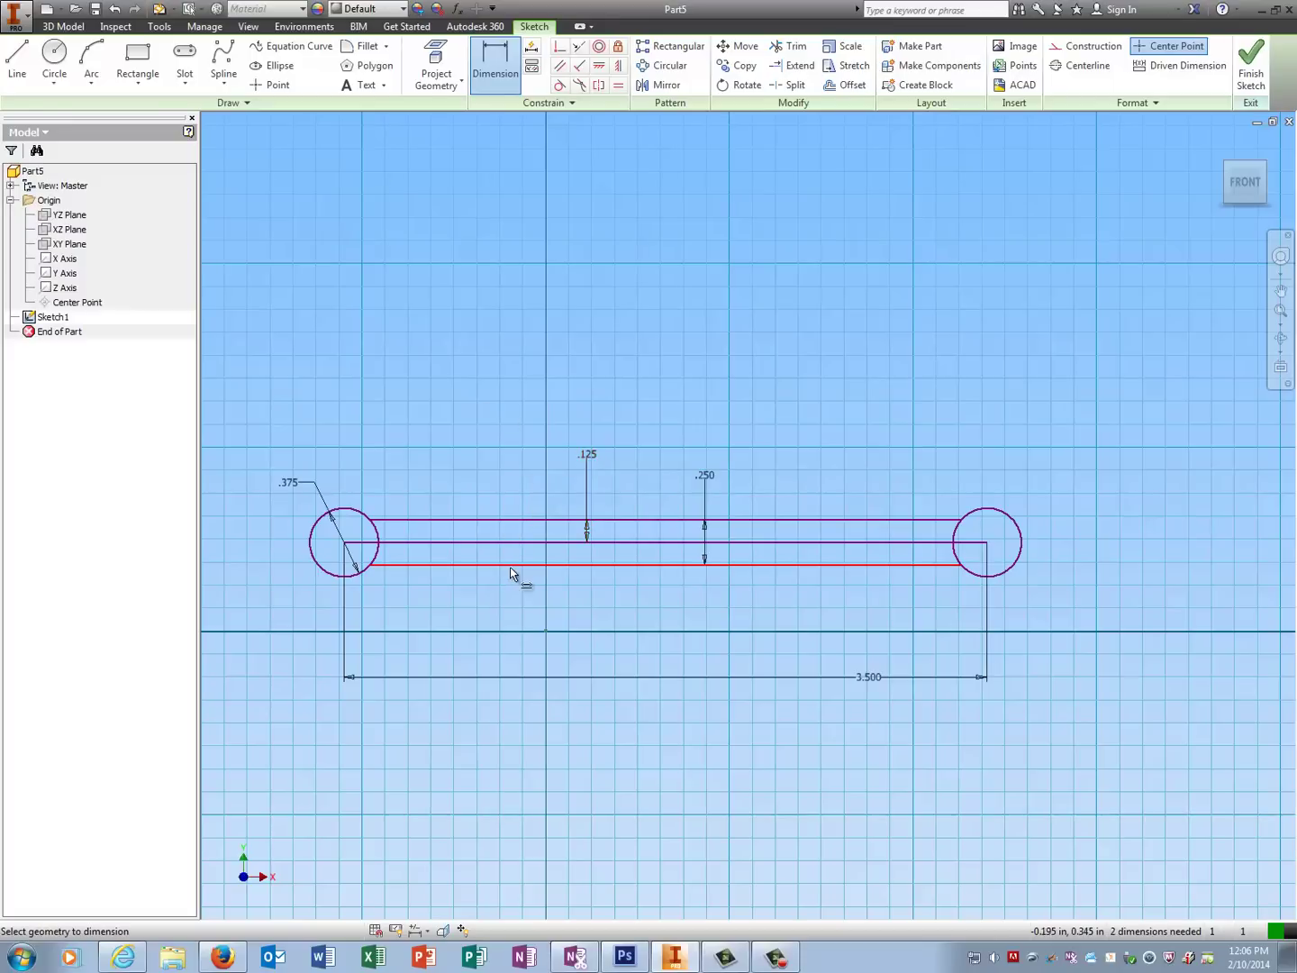
# Add a driven (.125) reference dimension from centre line to bottom line.
pyautogui.click(510, 566)
pyautogui.click(515, 544)
pyautogui.click(511, 598)
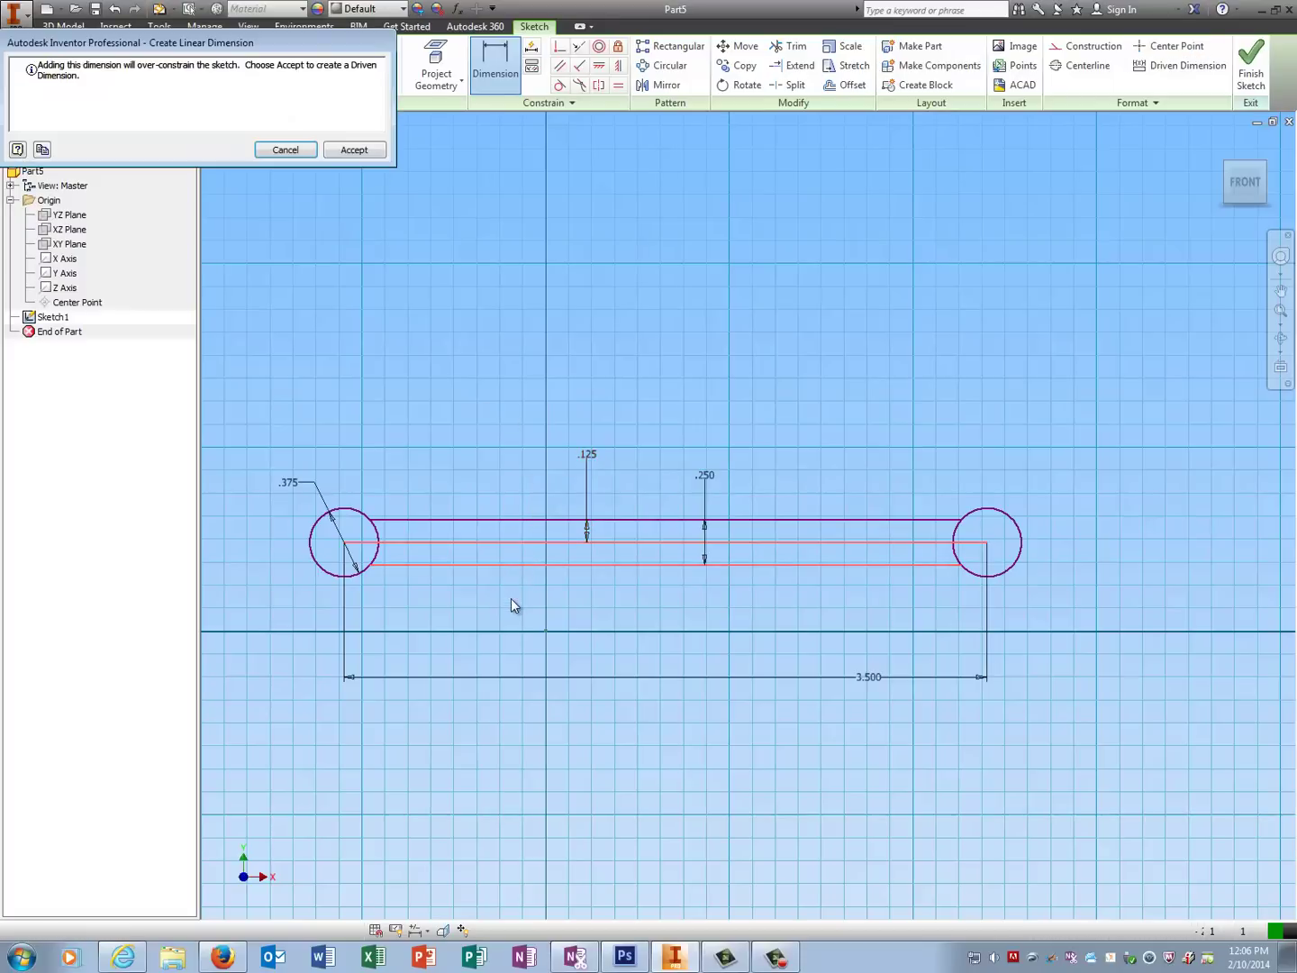
pyautogui.click(353, 150)
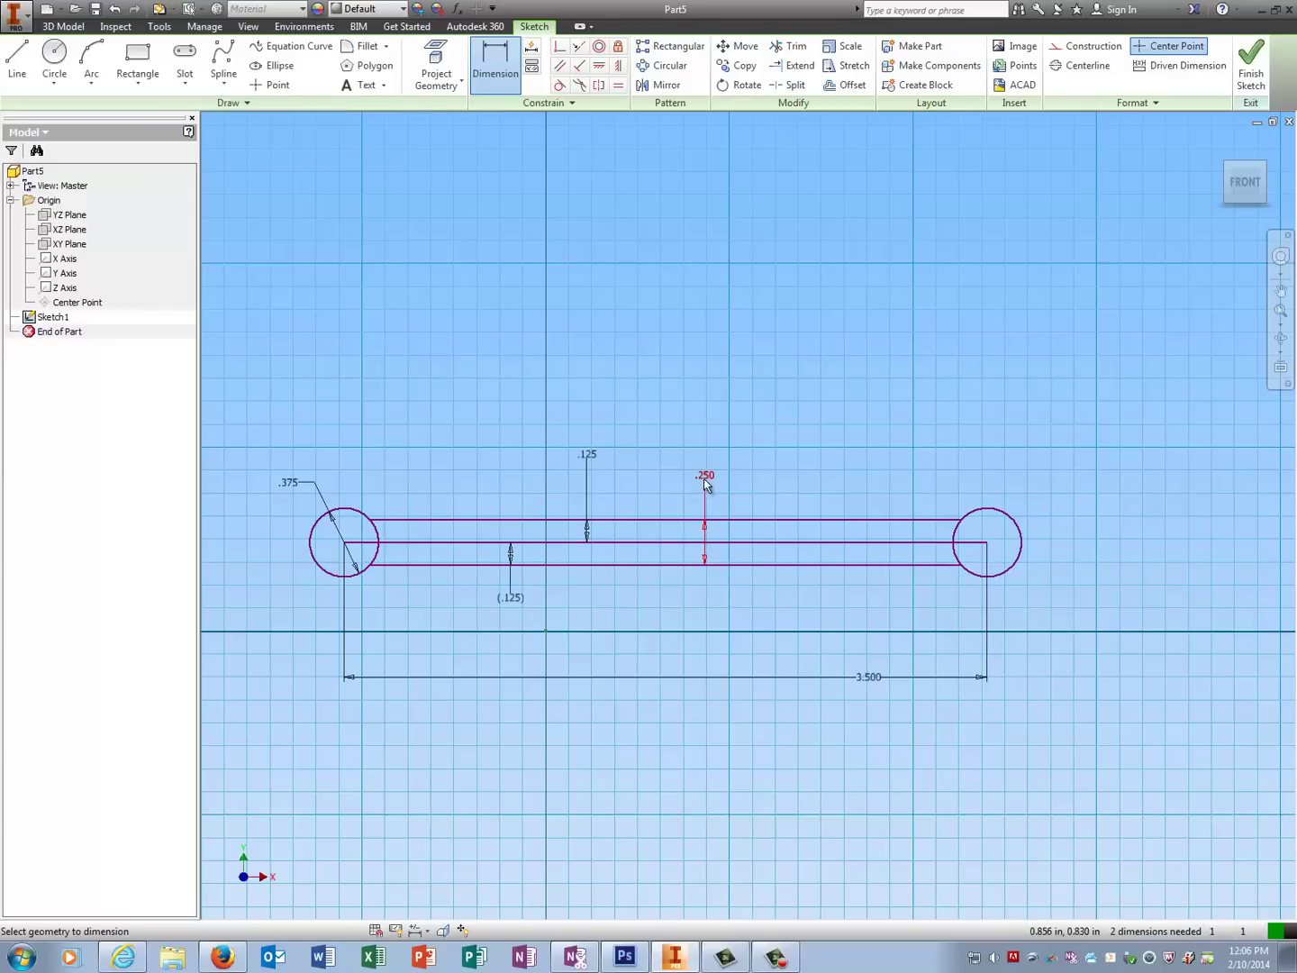
# Trim both circles' inner arcs inside the slot and finish the sketch.
pyautogui.click(810, 45)
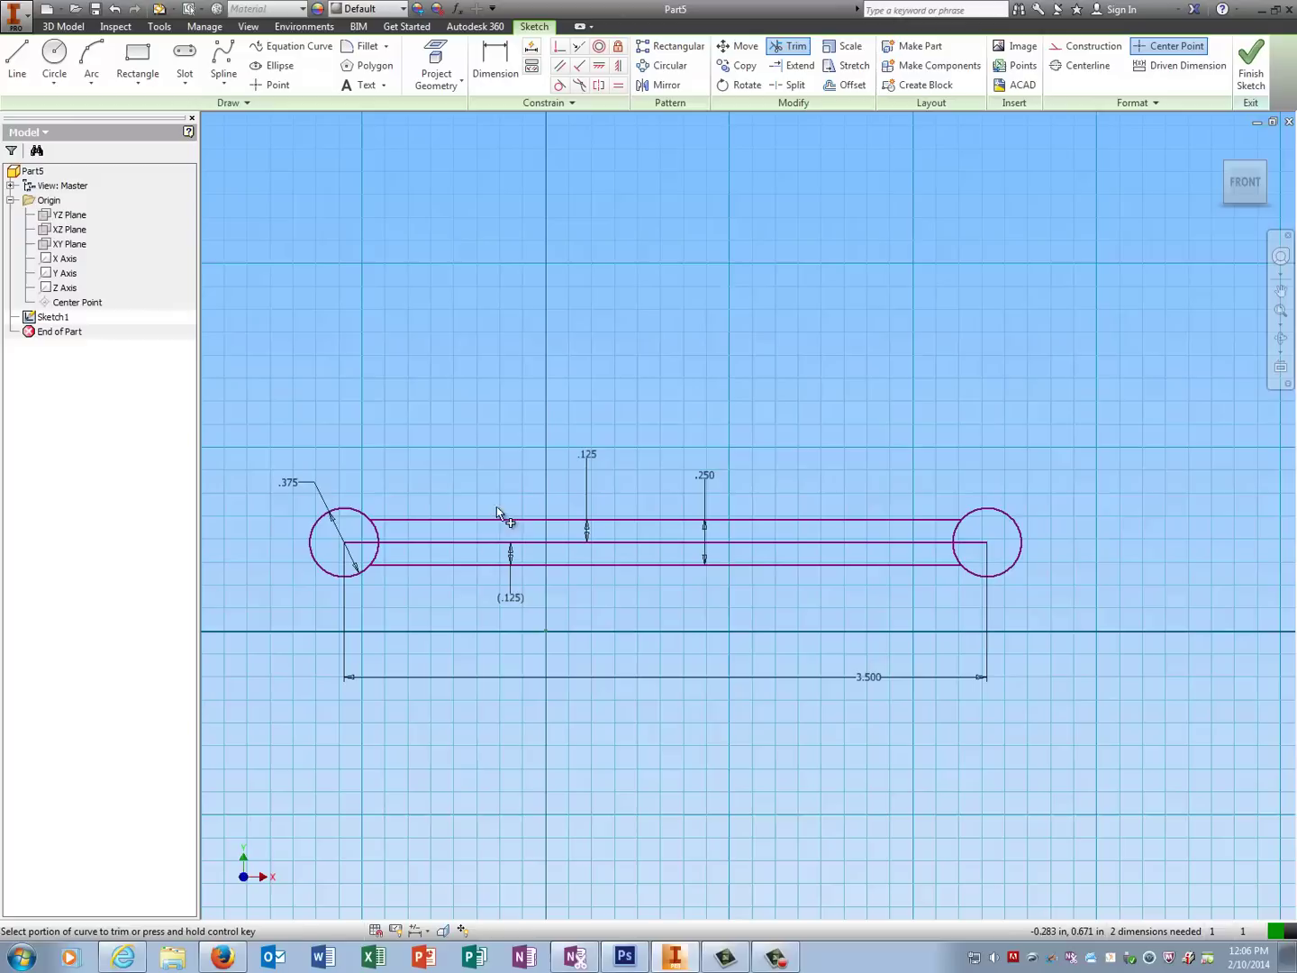
pyautogui.click(378, 556)
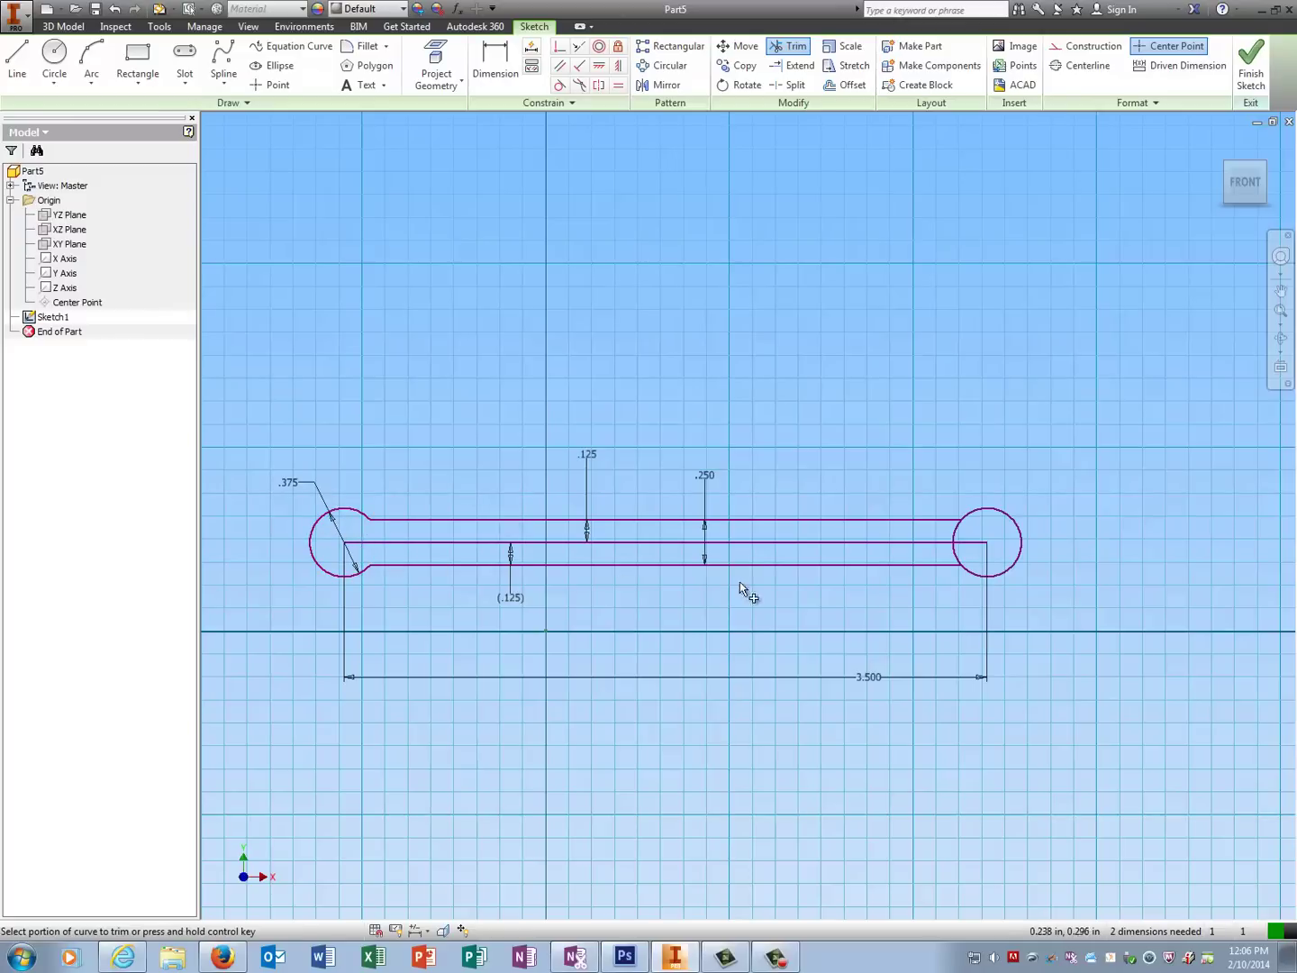
pyautogui.click(957, 555)
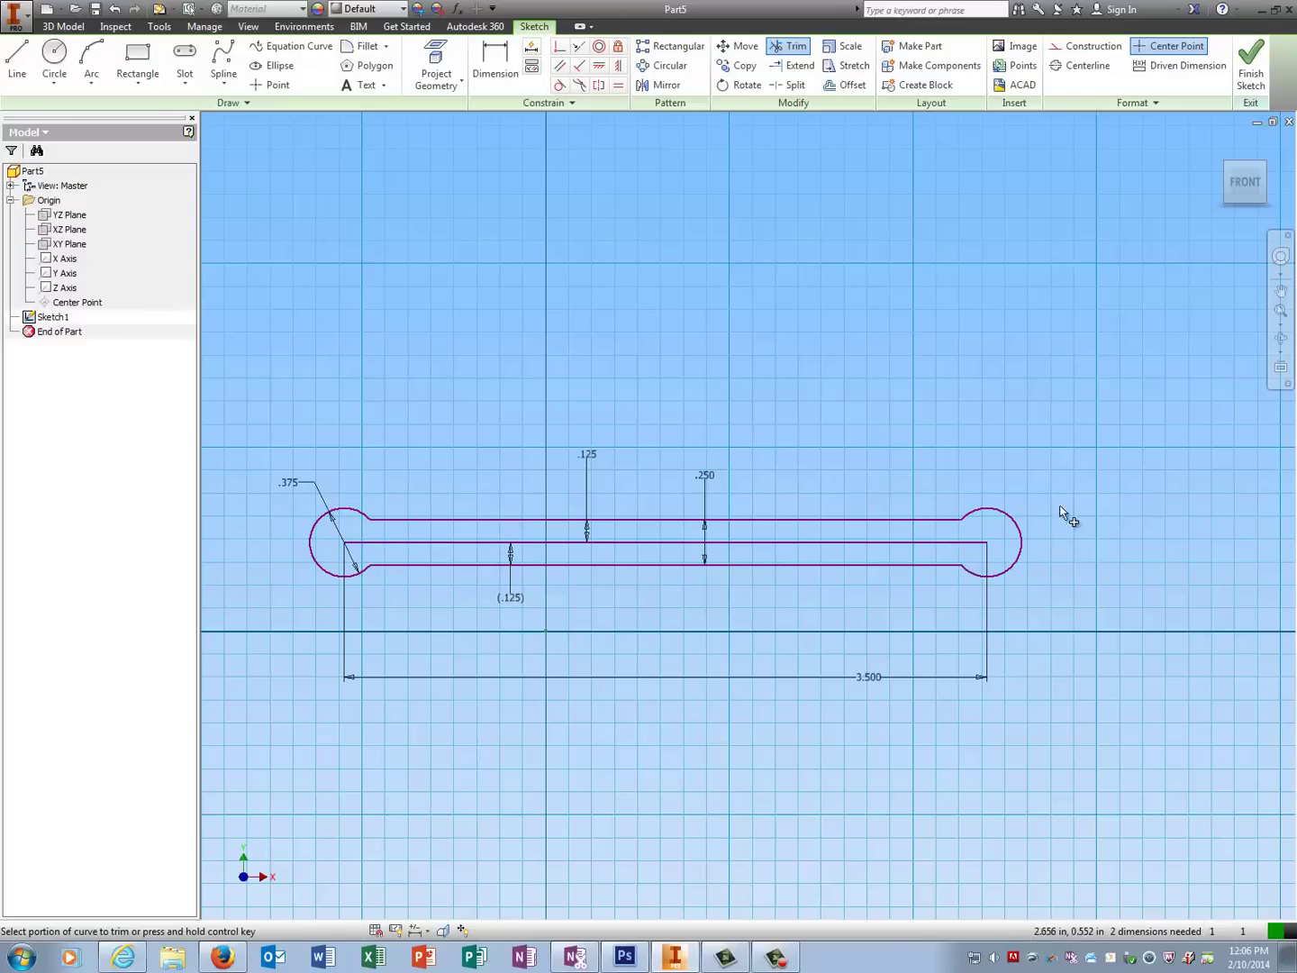
pyautogui.click(1252, 72)
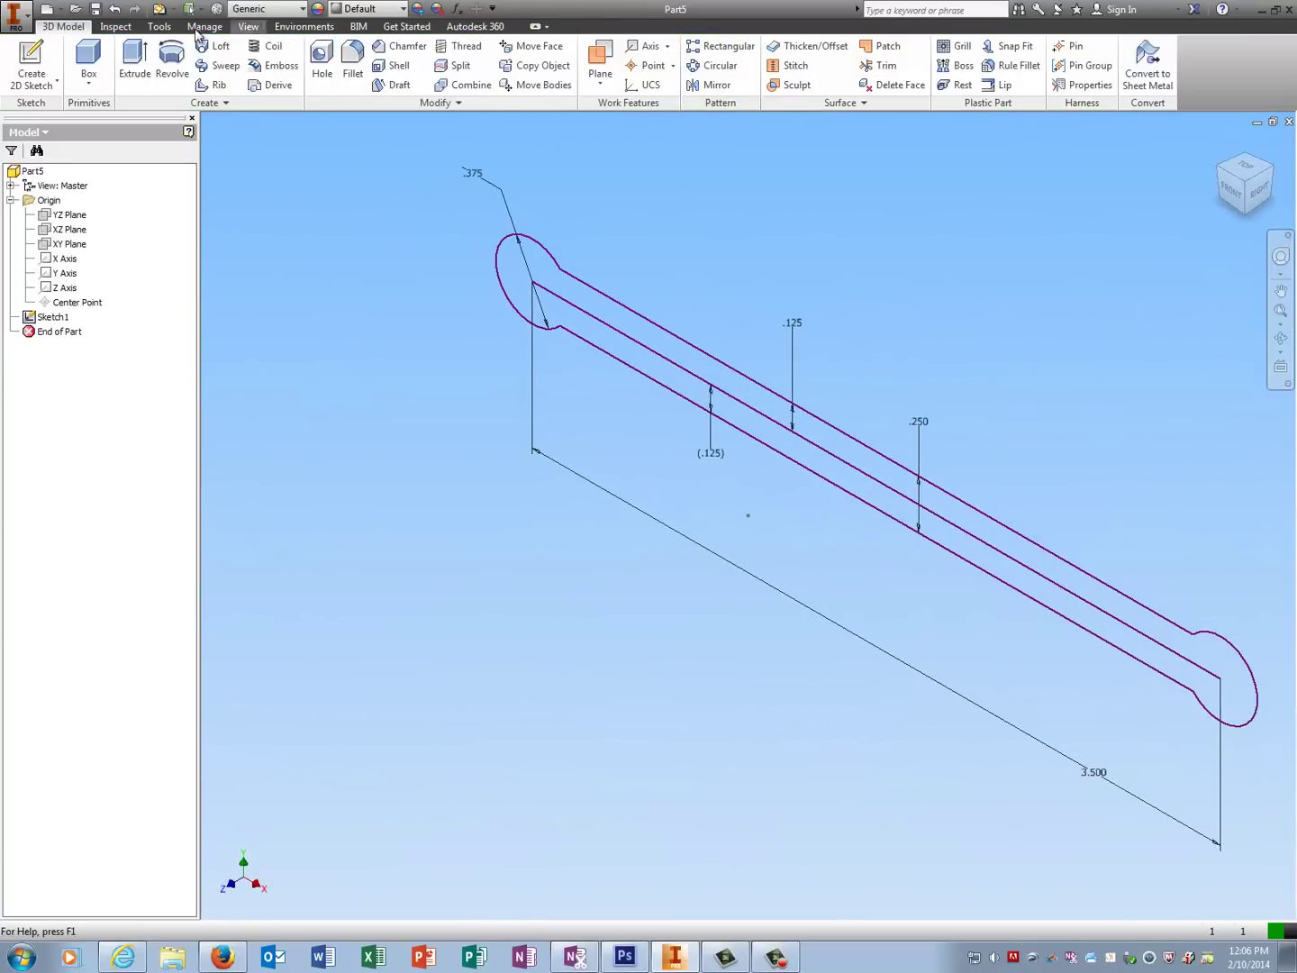
# Extrude the arm profile .125 thick.
pyautogui.click(133, 63)
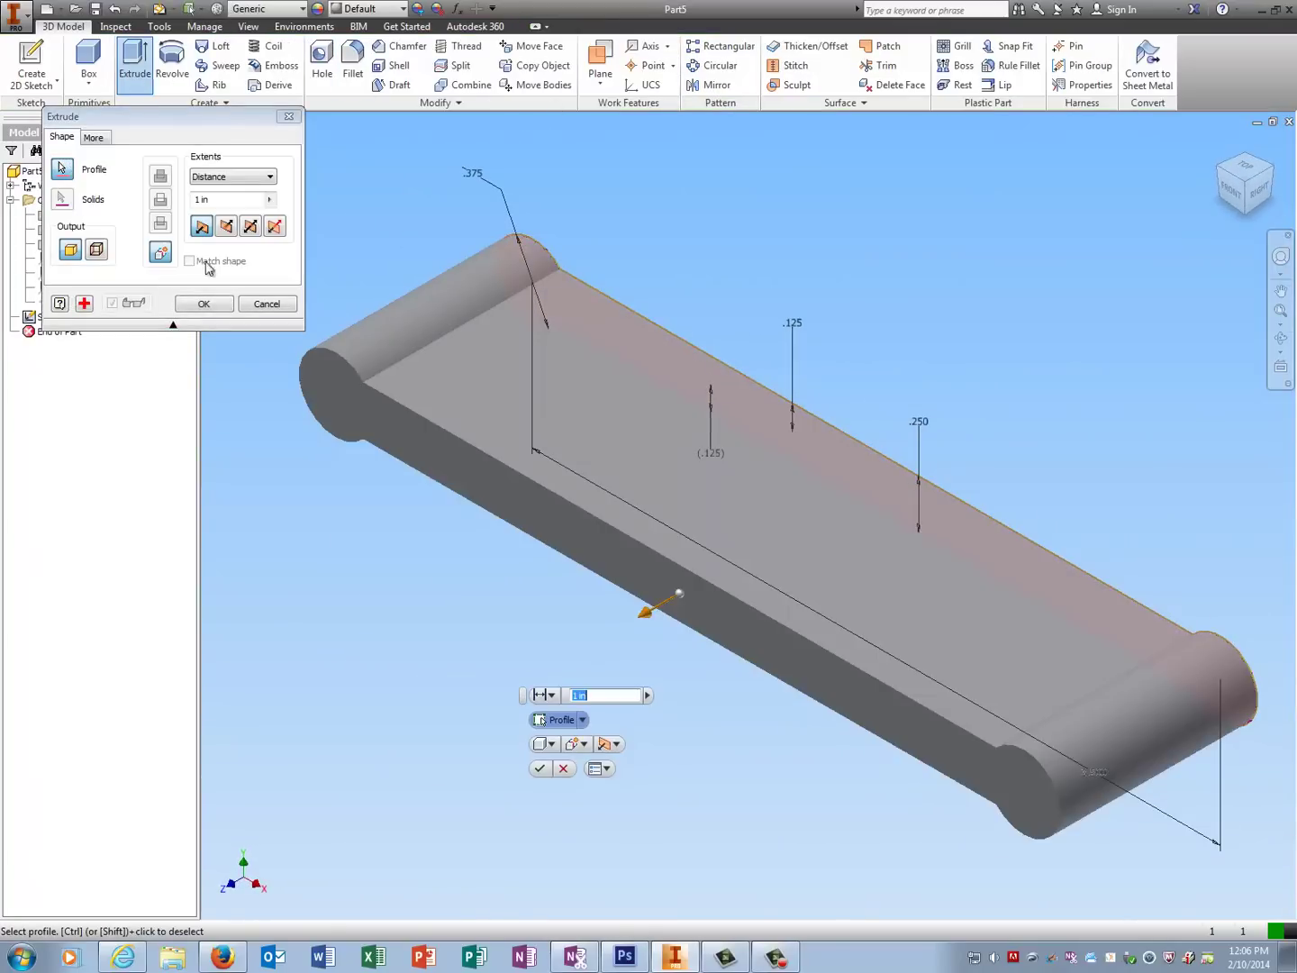
pyautogui.click(242, 203)
pyautogui.write('.125')
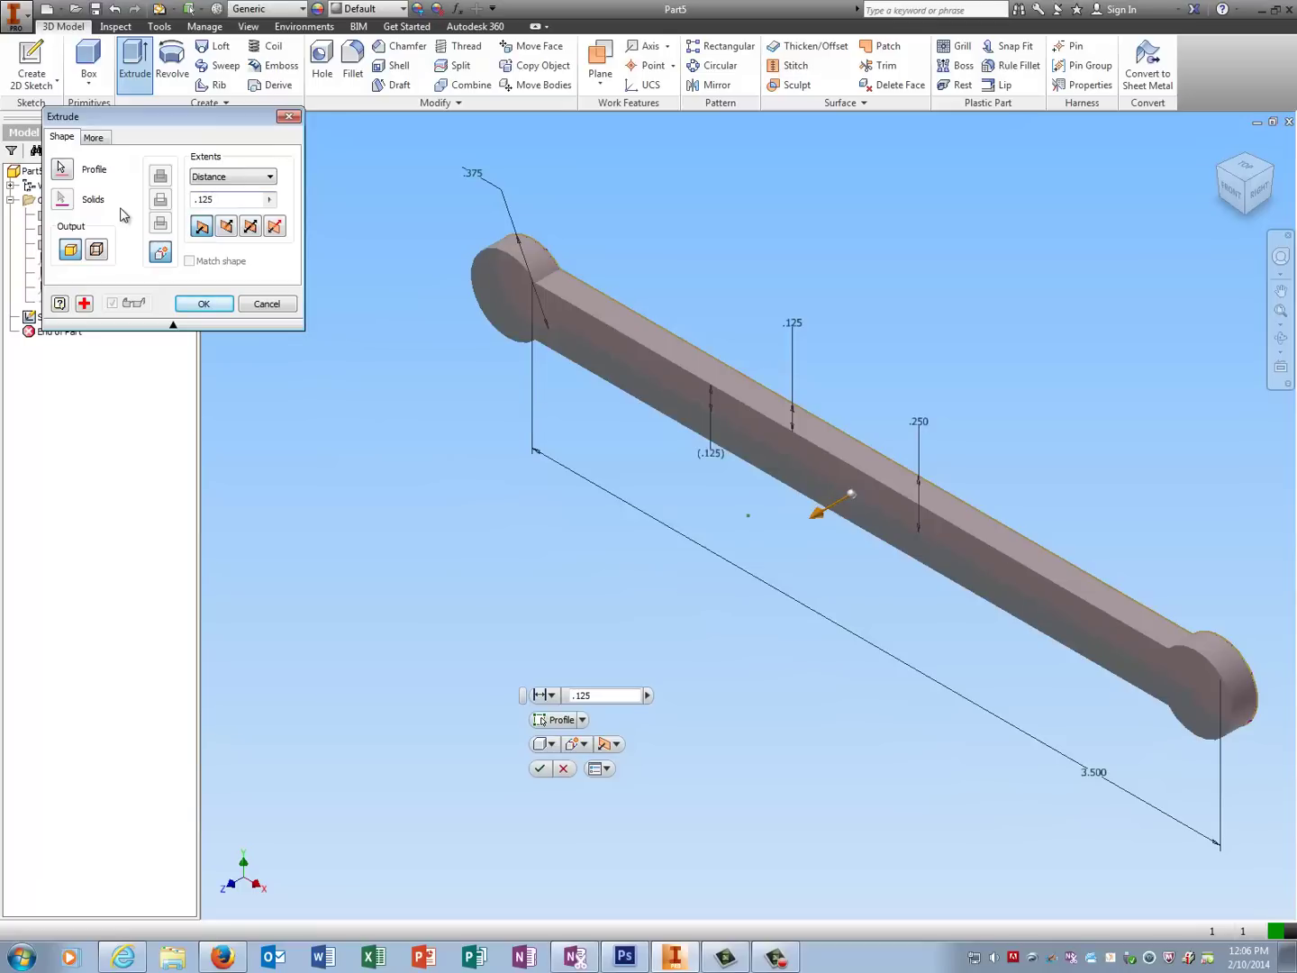
pyautogui.press('Return')
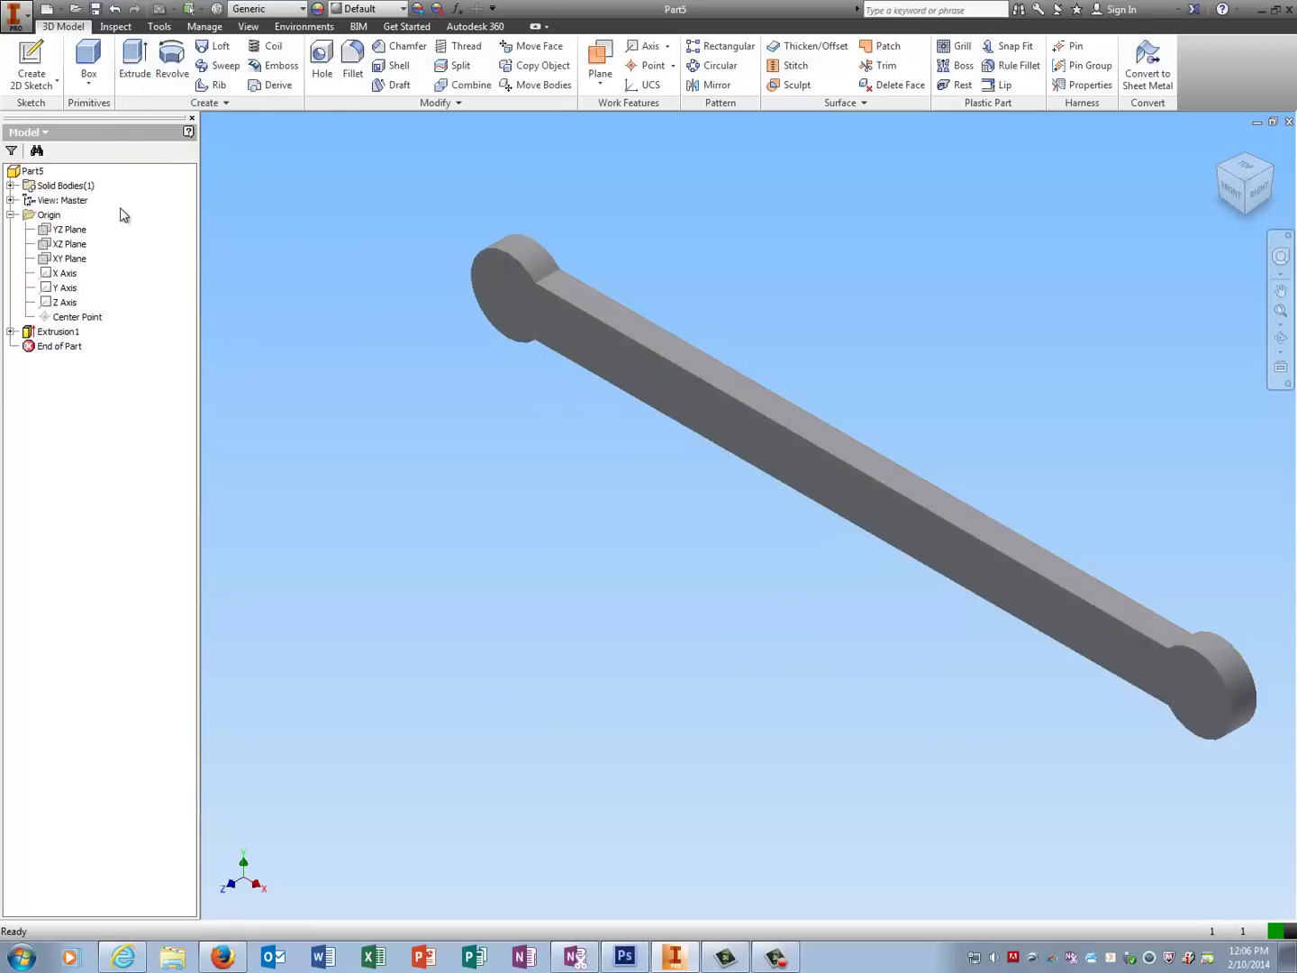
# Add a concentric .128 through-all hole at the arm's left end.
pyautogui.click(1230, 193)
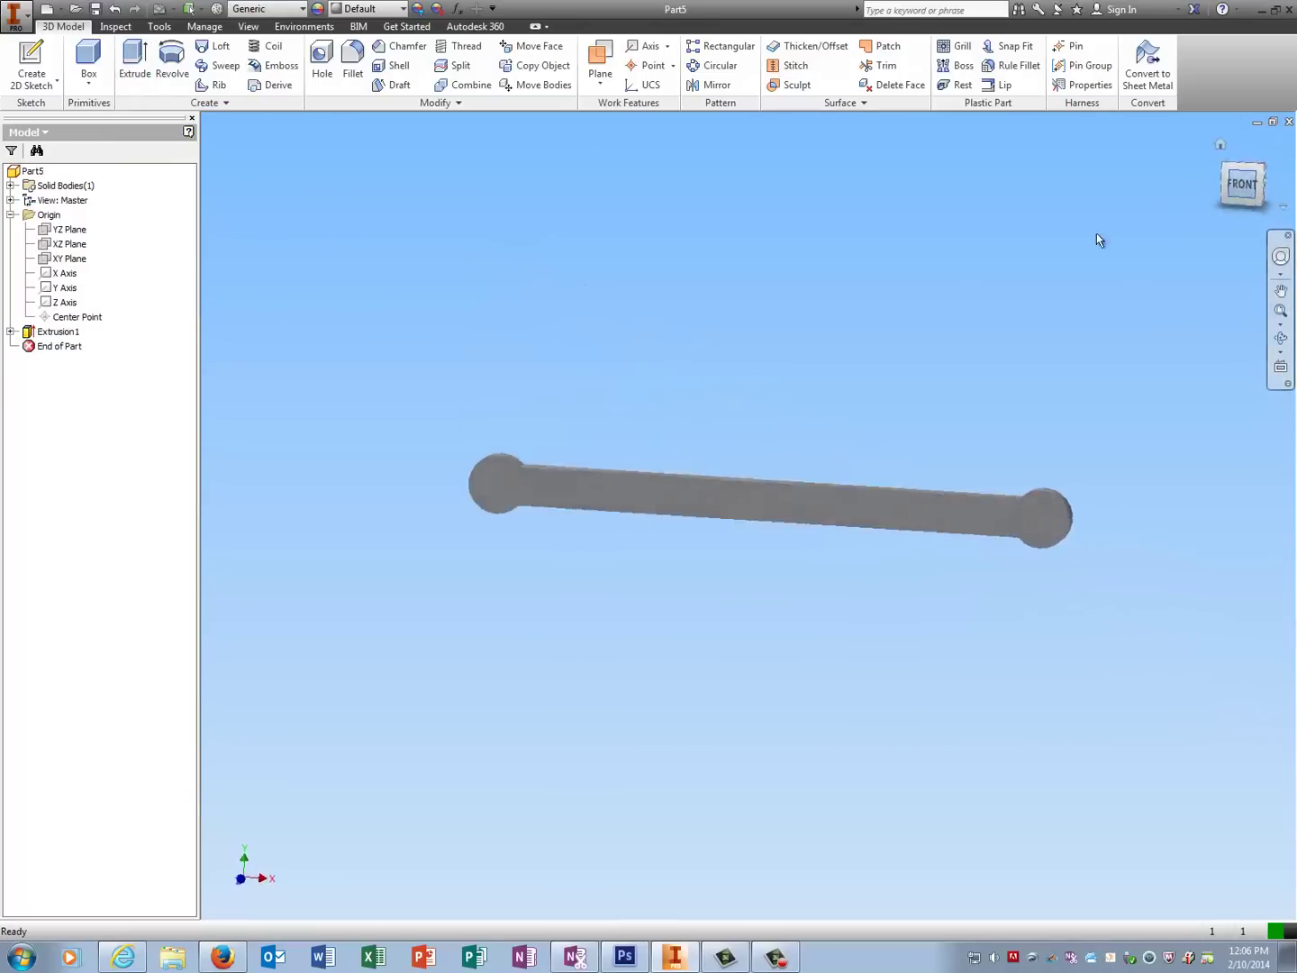
pyautogui.click(320, 72)
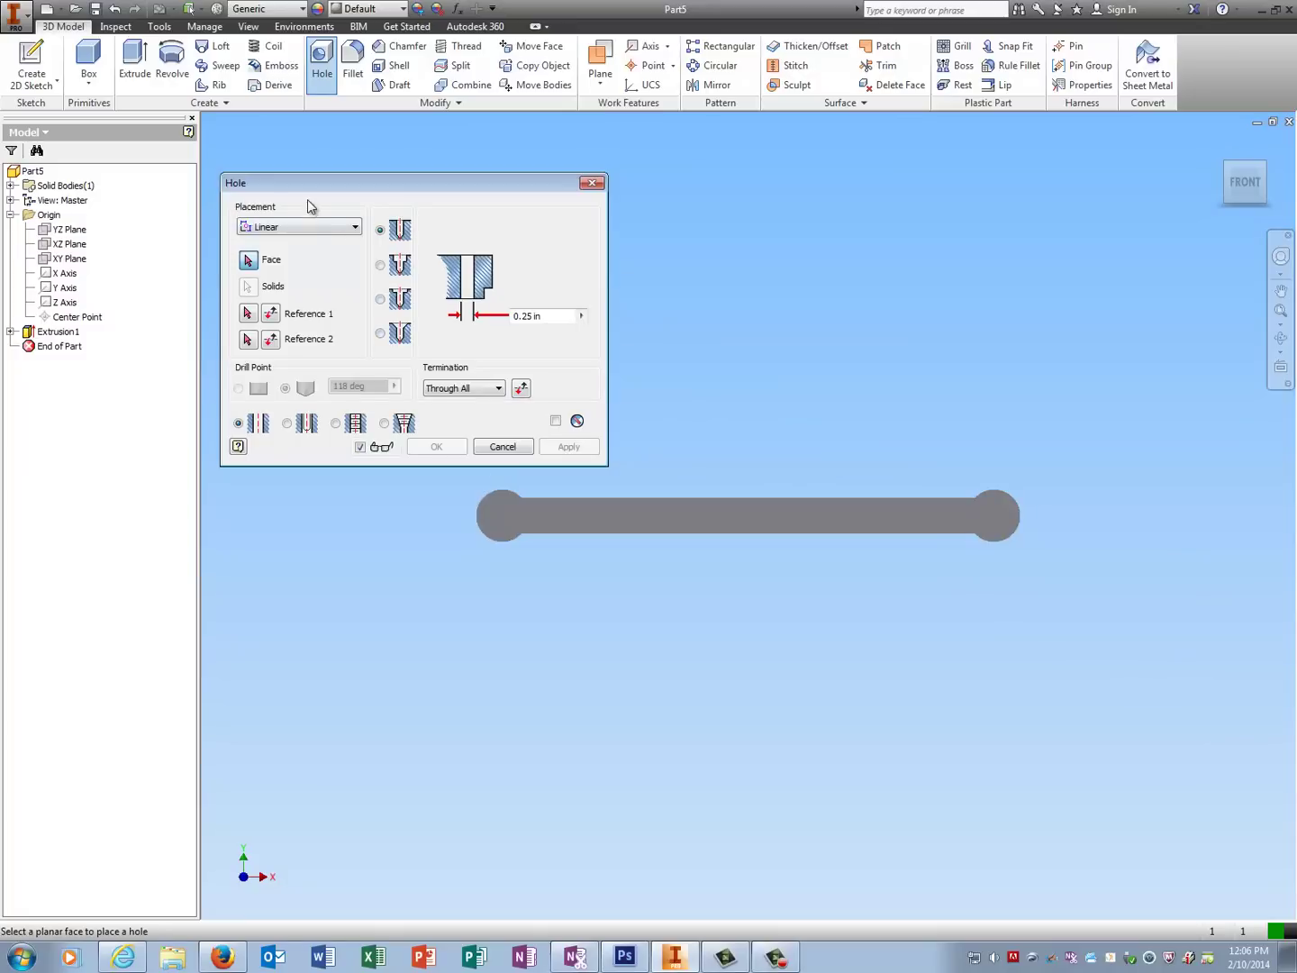
pyautogui.click(306, 228)
pyautogui.click(306, 270)
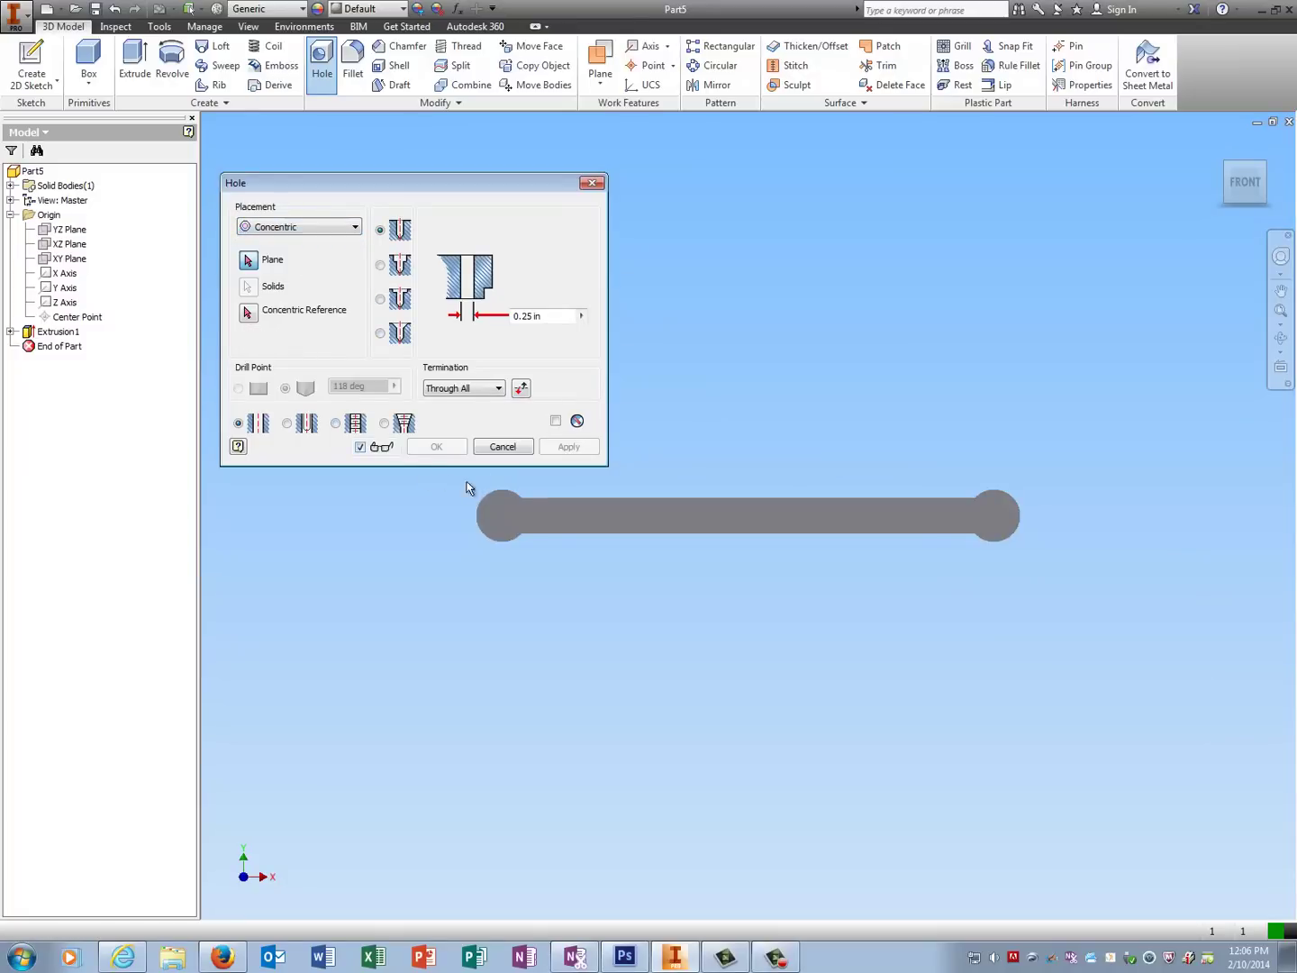
pyautogui.click(504, 525)
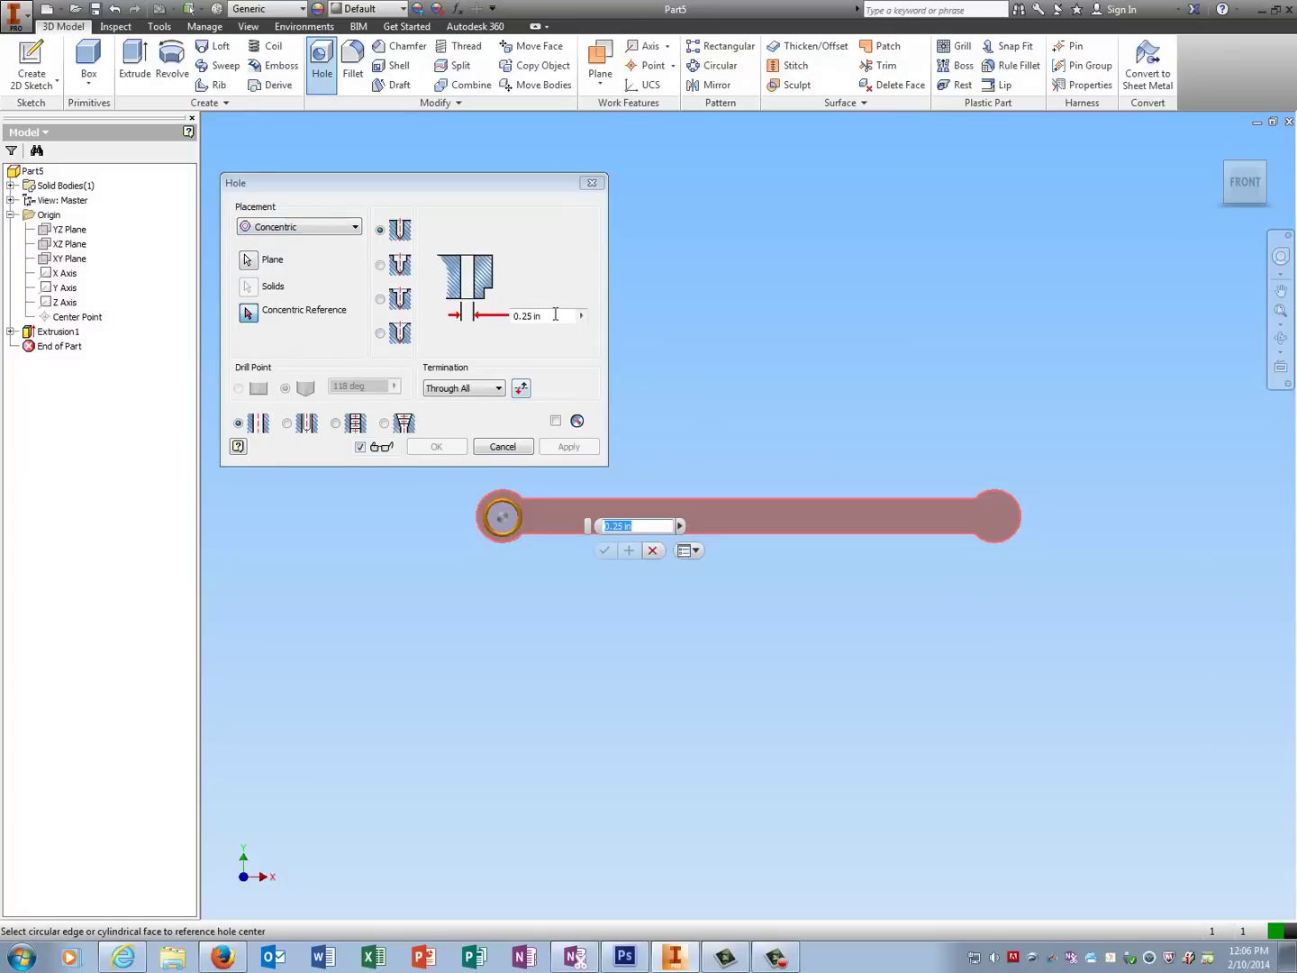
pyautogui.click(500, 517)
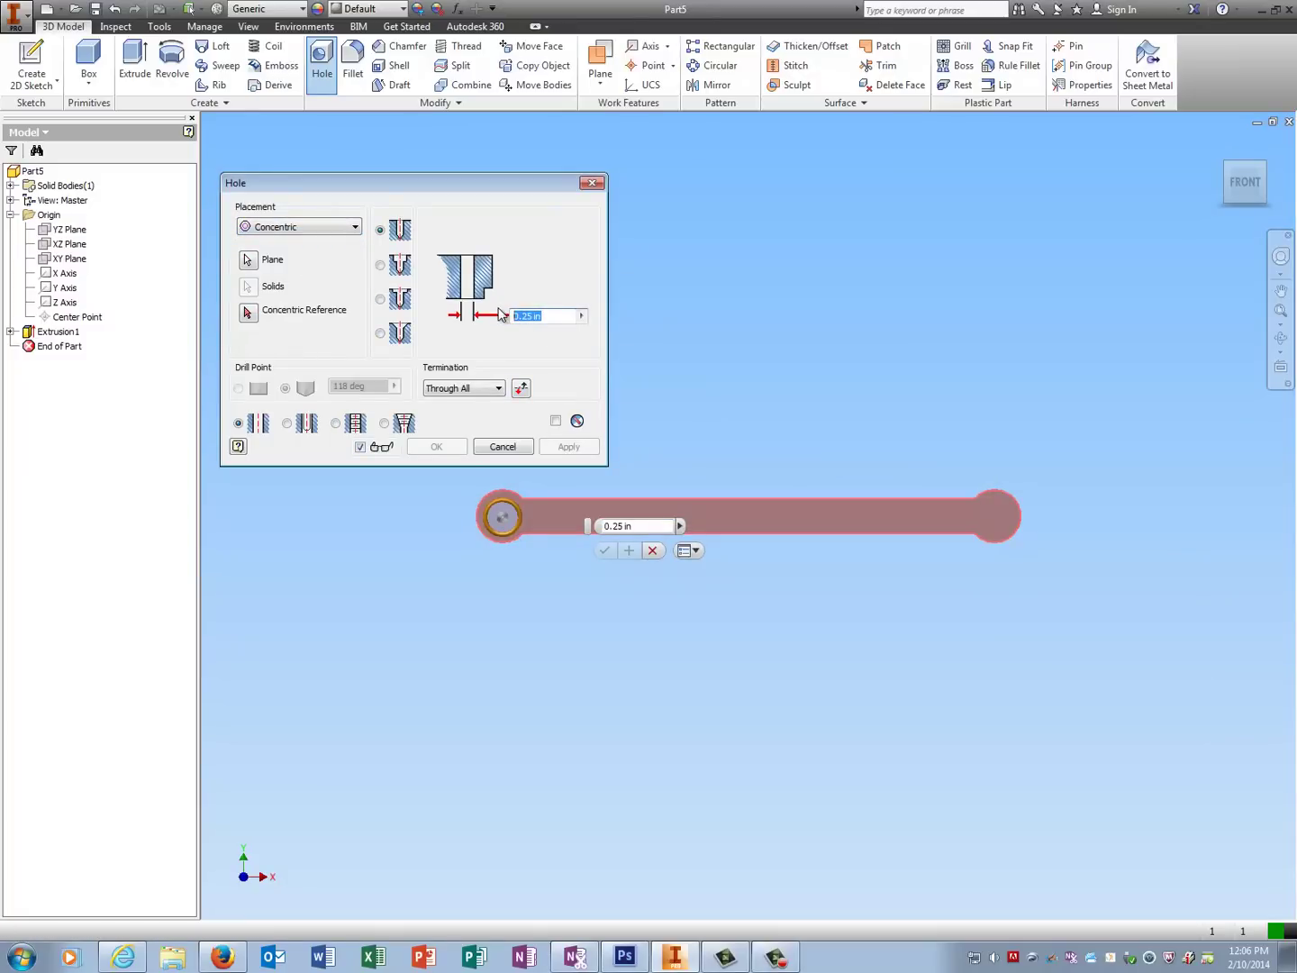
pyautogui.write('.128')
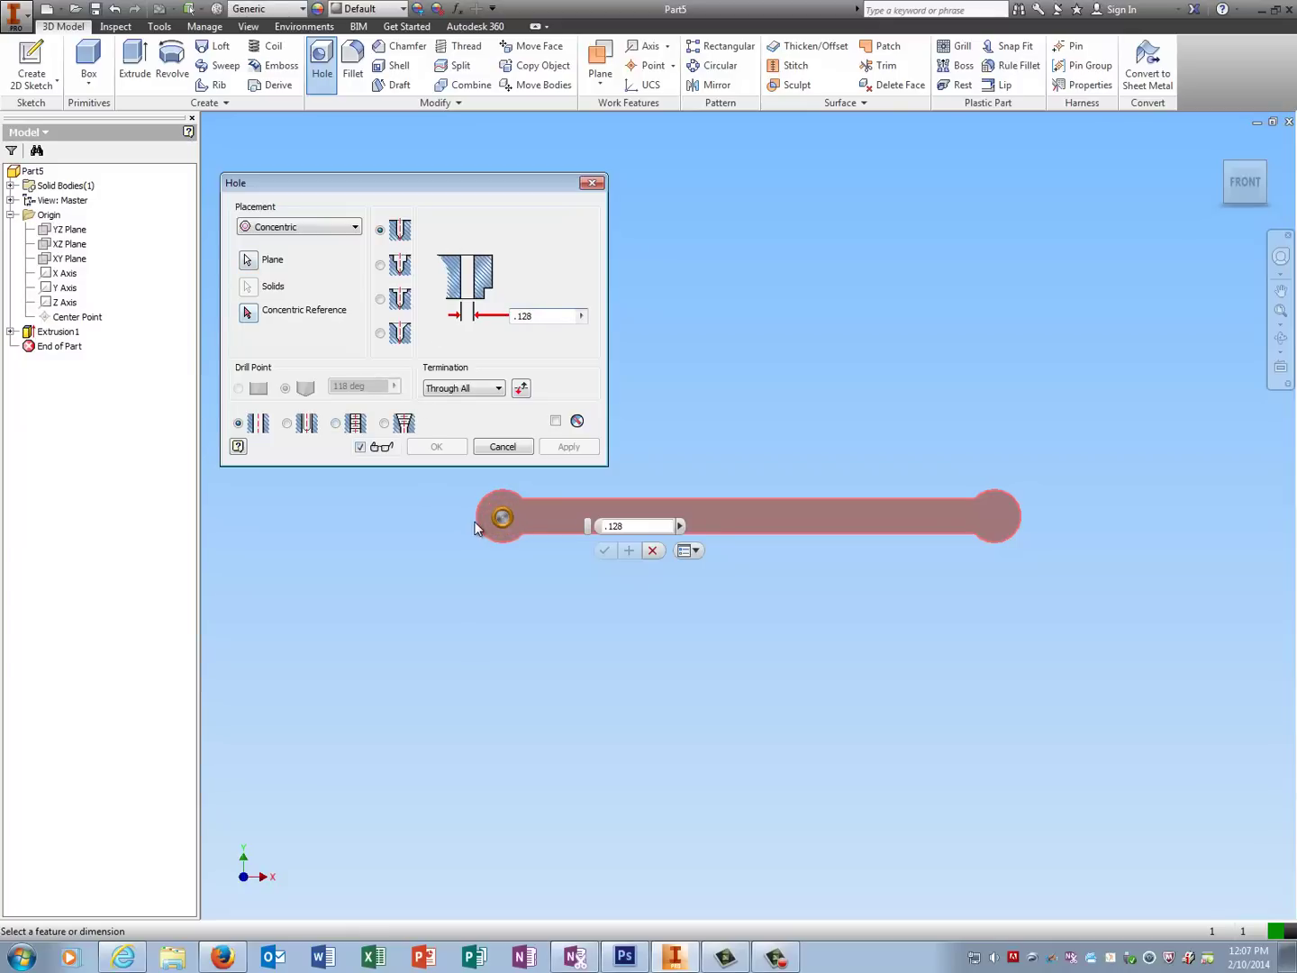
pyautogui.click(247, 313)
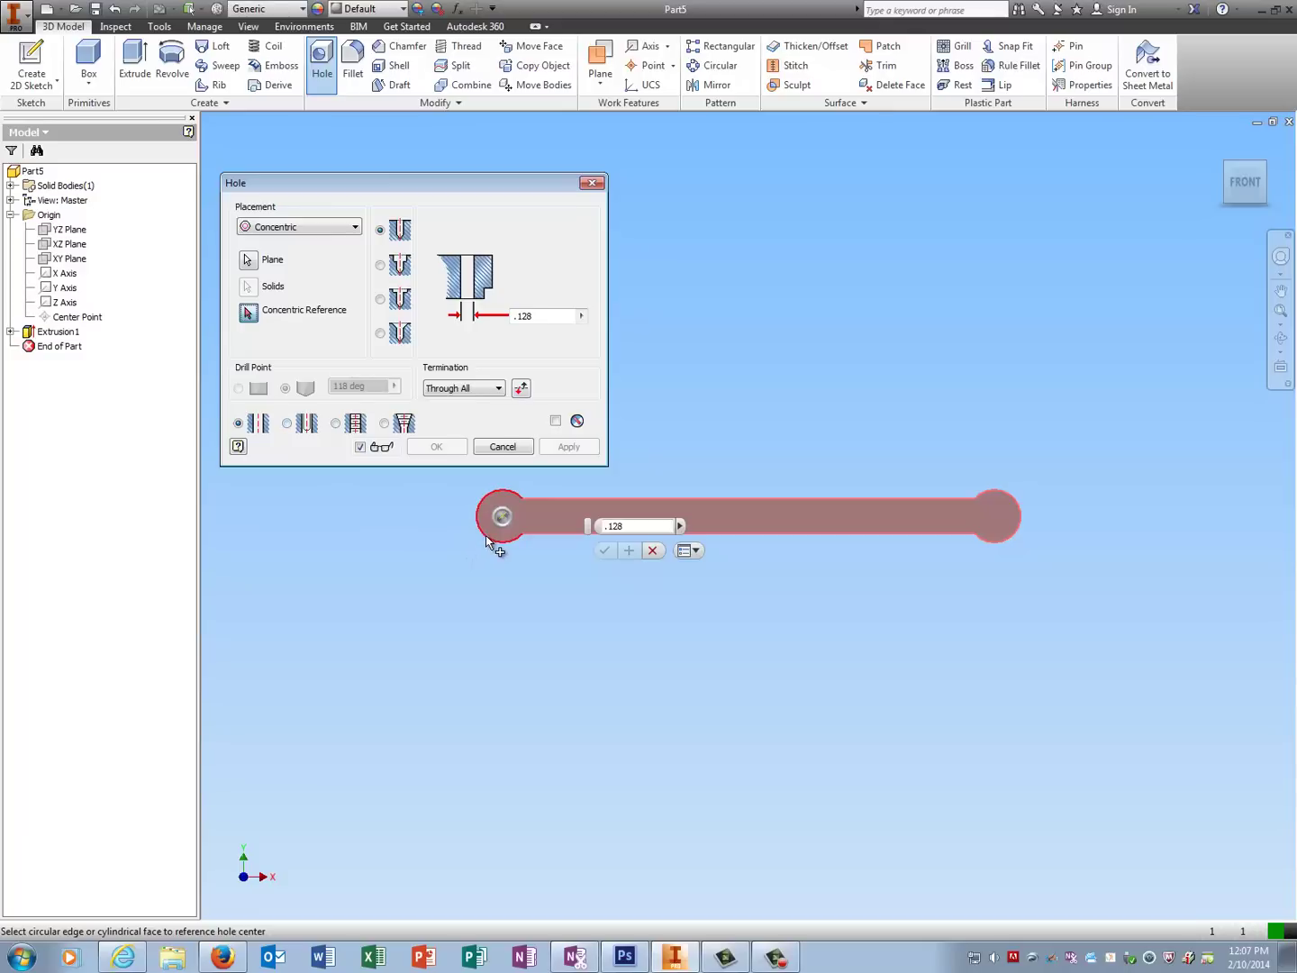
pyautogui.click(490, 540)
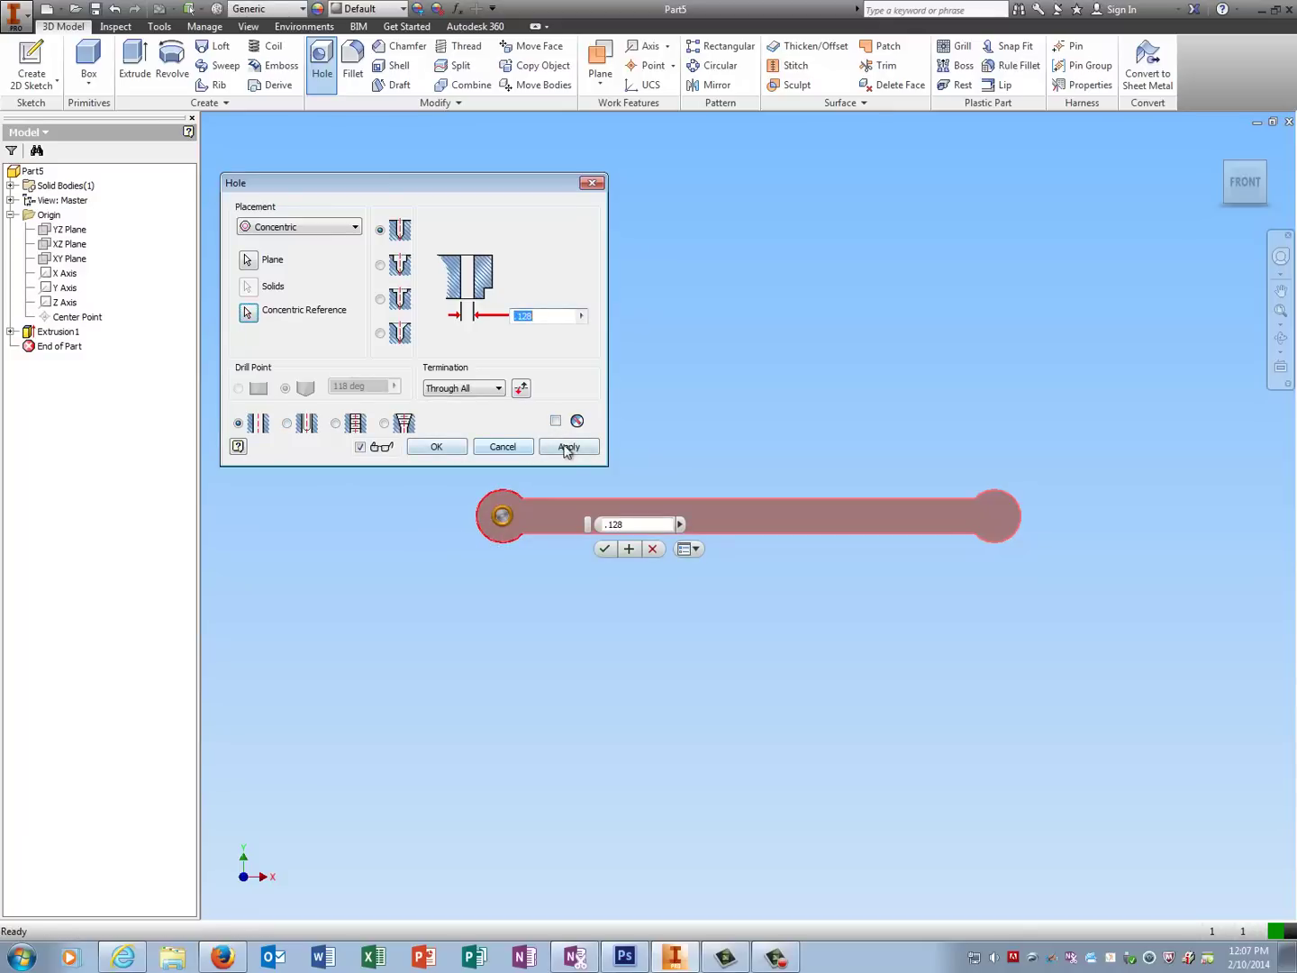
pyautogui.click(567, 448)
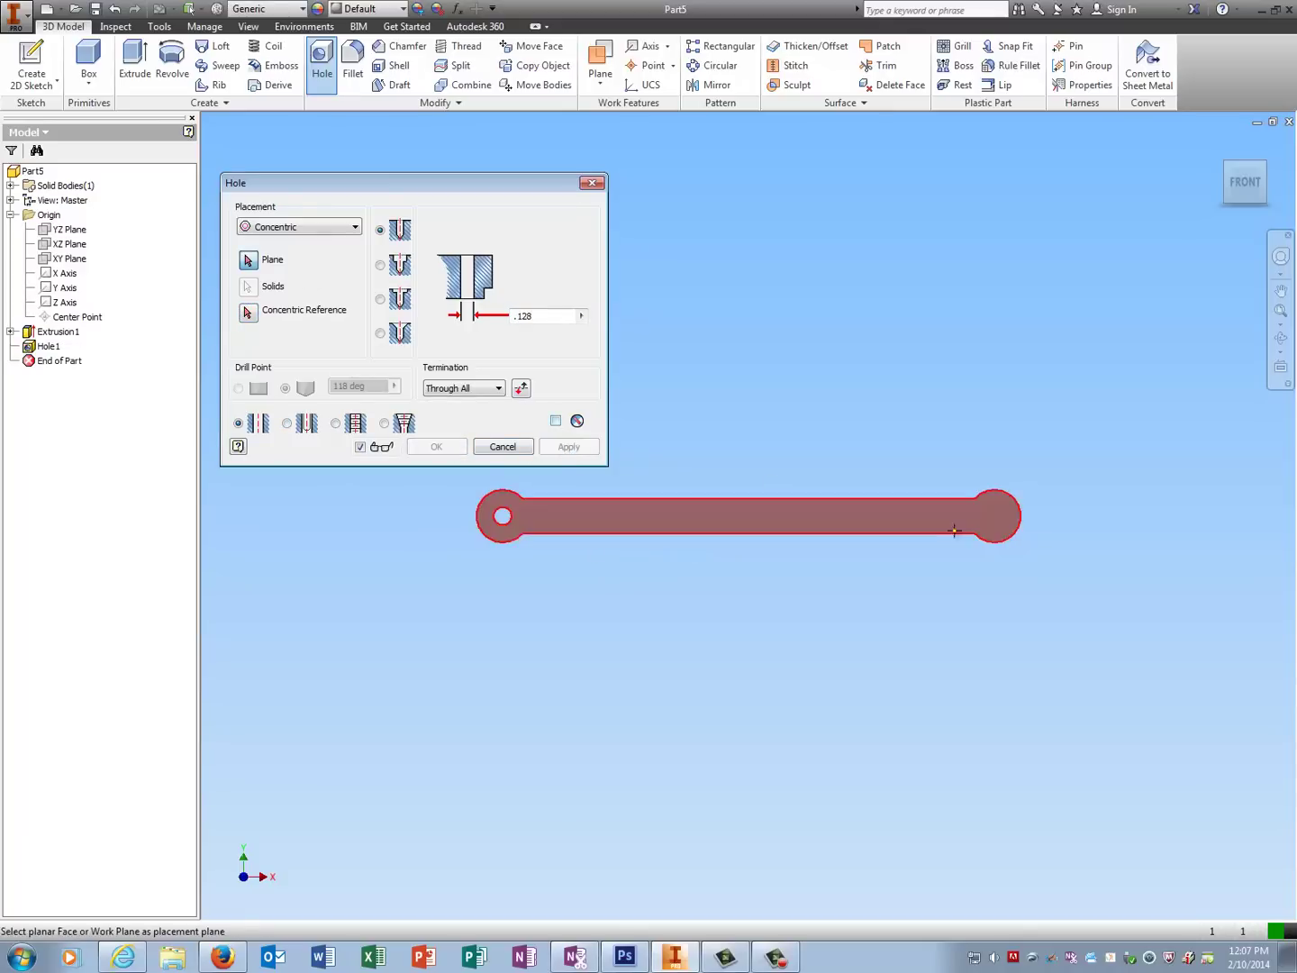
# Add the matching concentric .128 hole at the right end.
pyautogui.click(1001, 522)
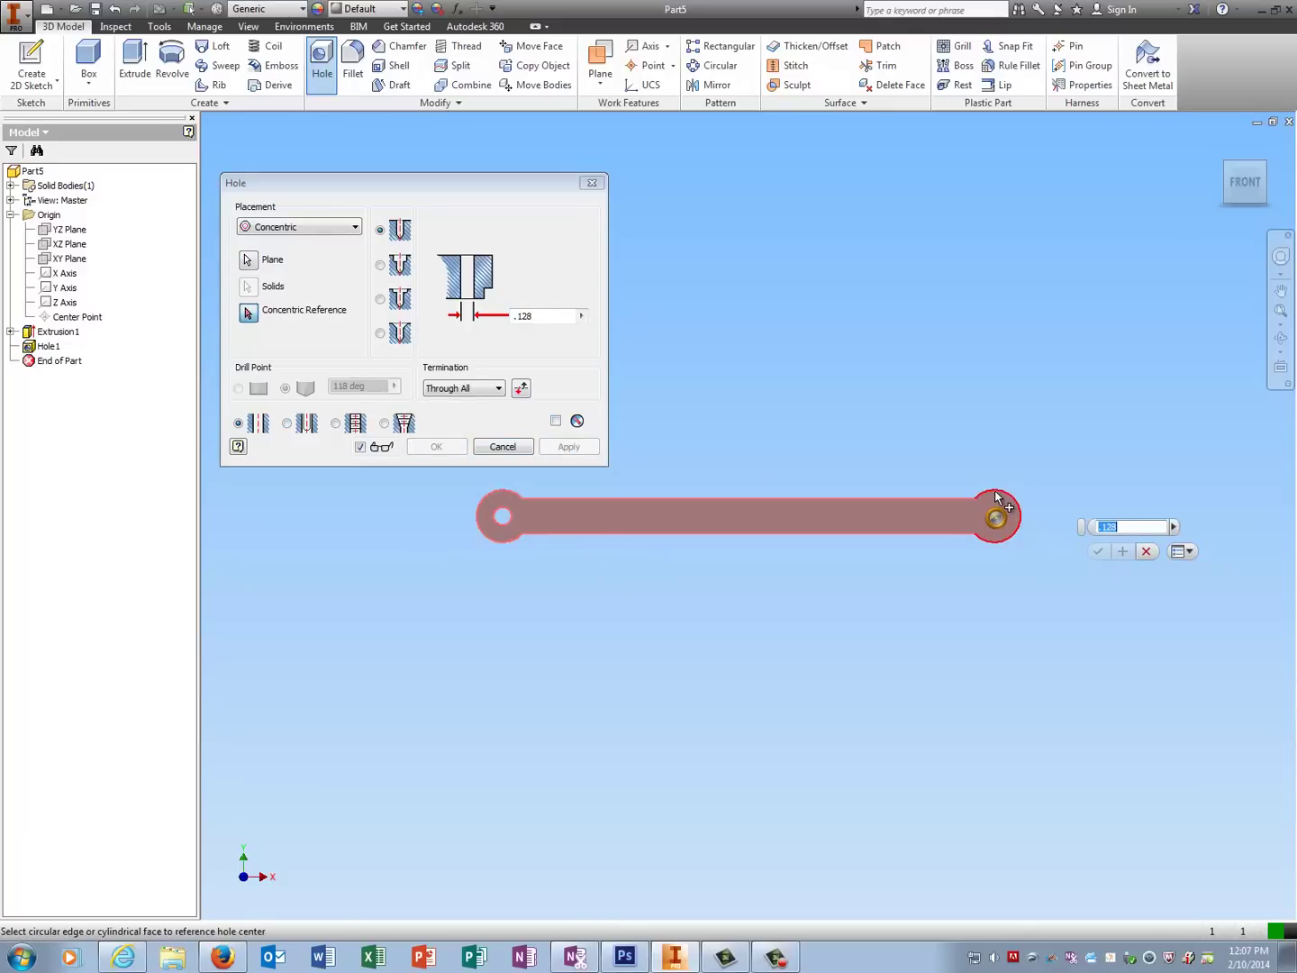
pyautogui.click(996, 498)
pyautogui.click(586, 455)
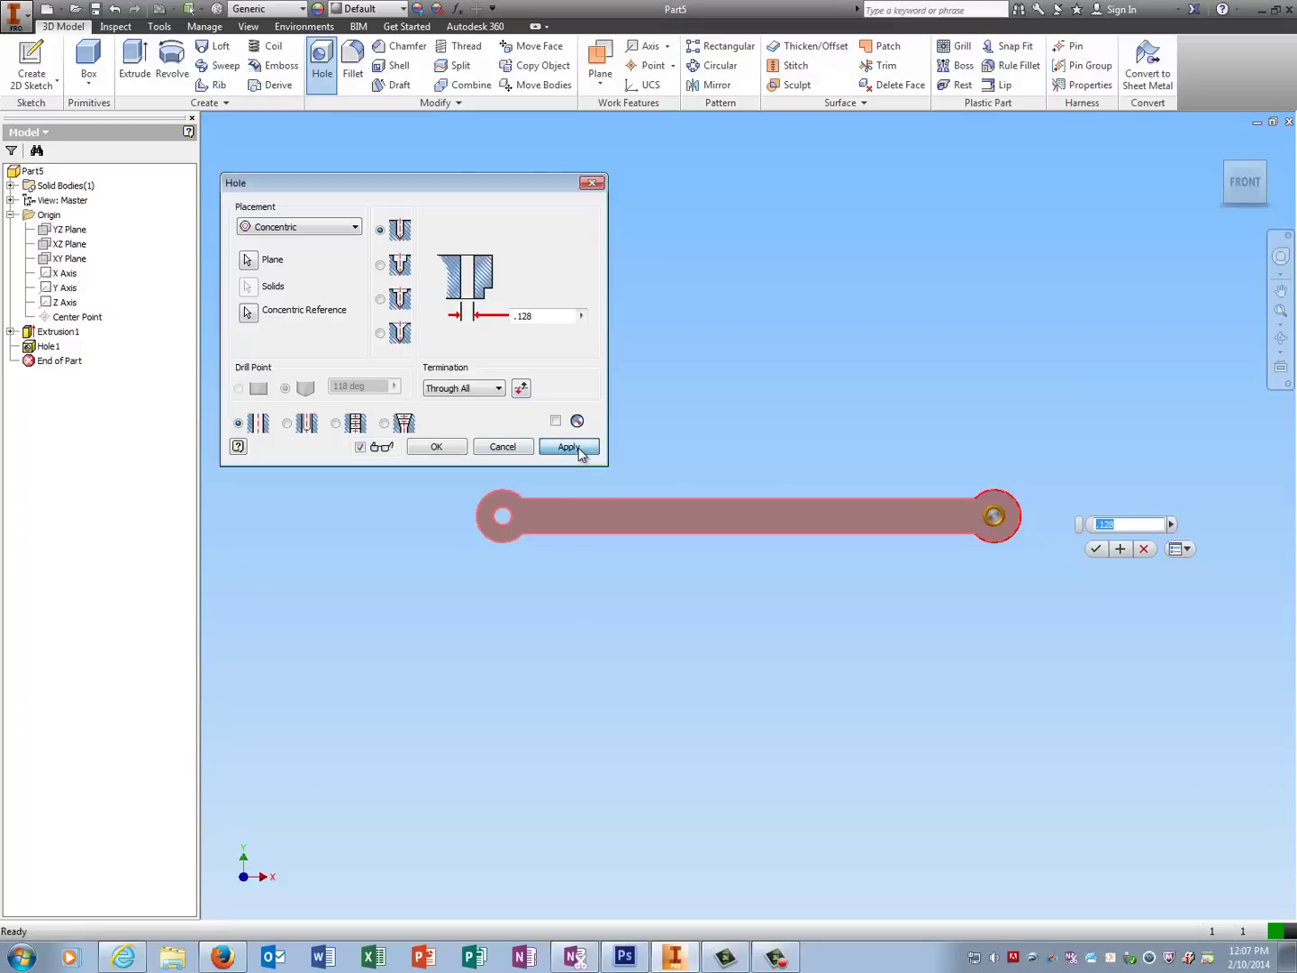
pyautogui.click(593, 184)
# Return to the home view and apply the Smooth - Purple appearance to the arm.
pyautogui.click(1220, 148)
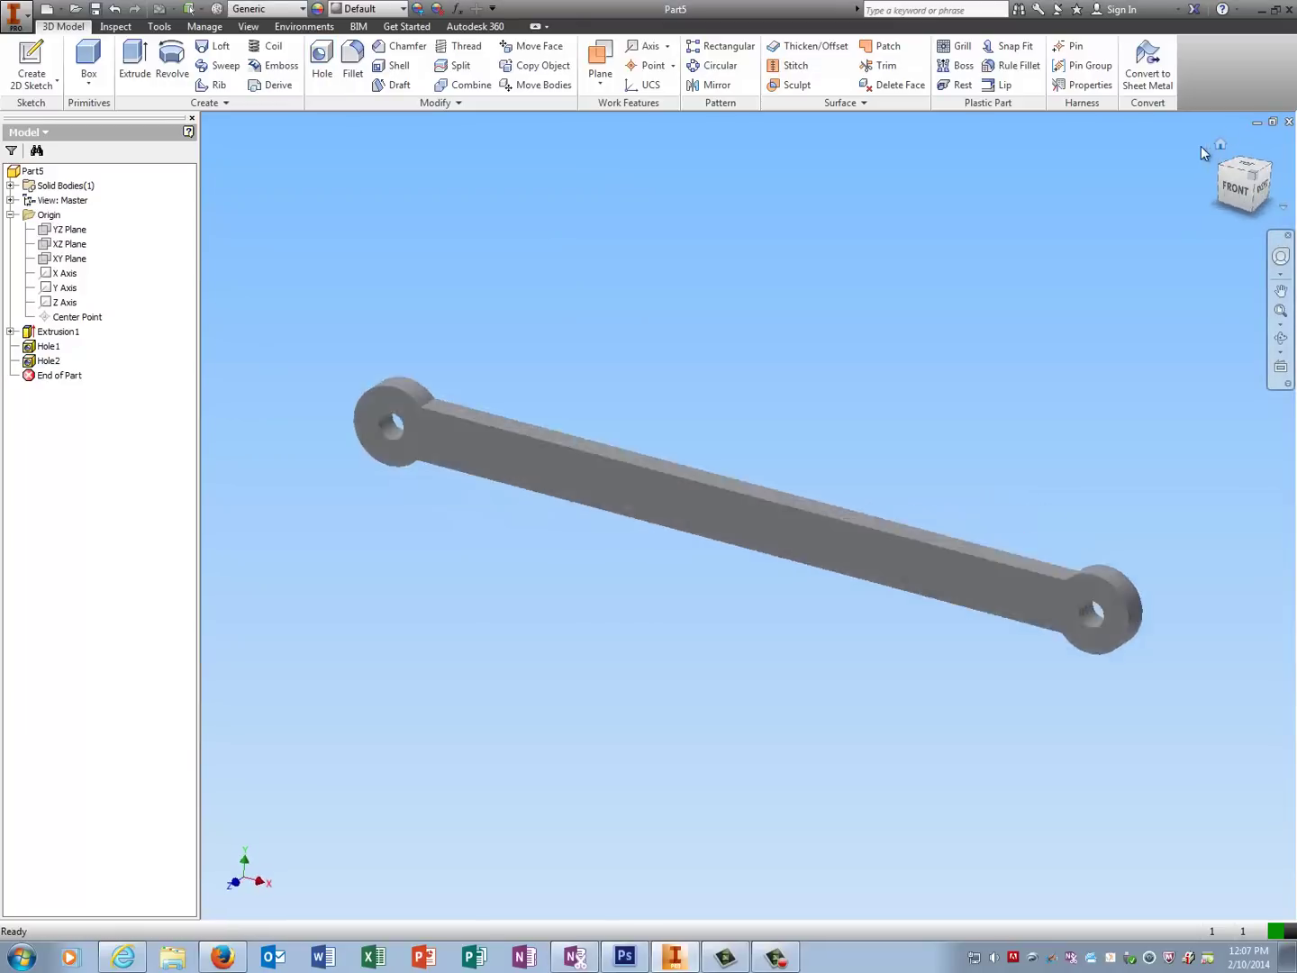
pyautogui.click(401, 10)
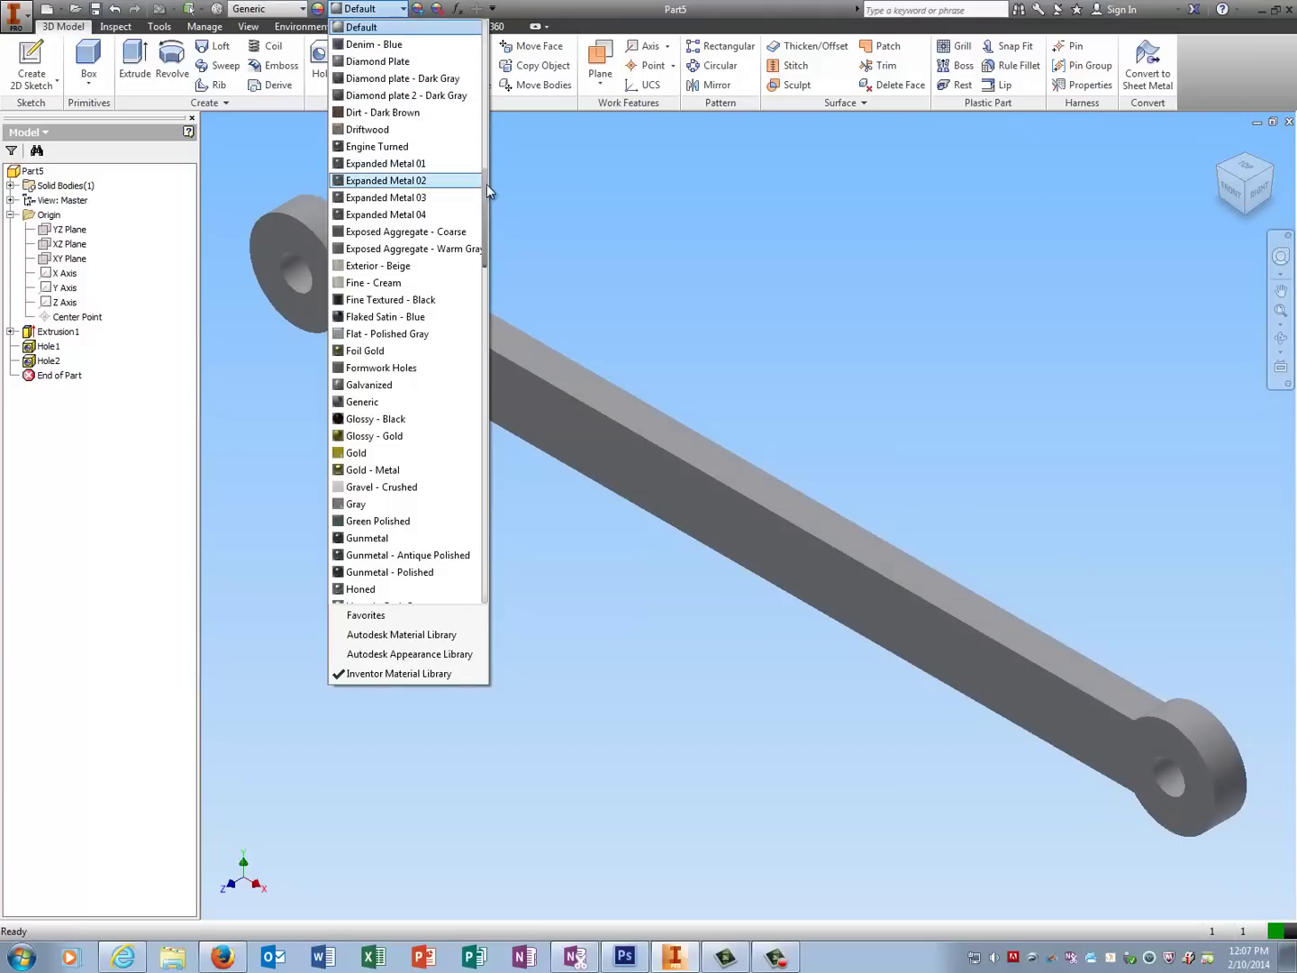
pyautogui.moveTo(486, 184); pyautogui.dragTo(483, 498)
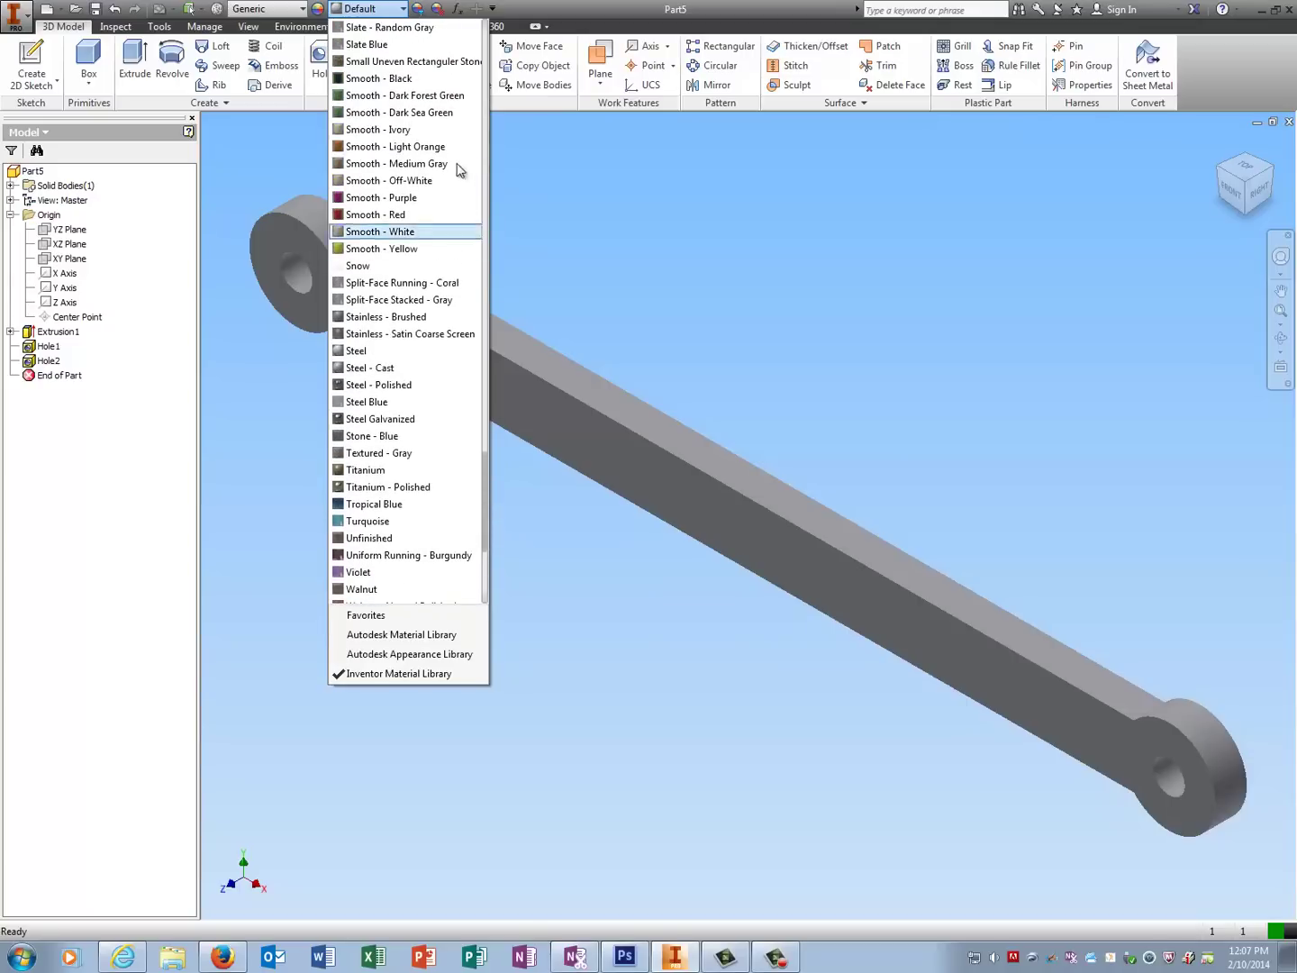
pyautogui.click(449, 198)
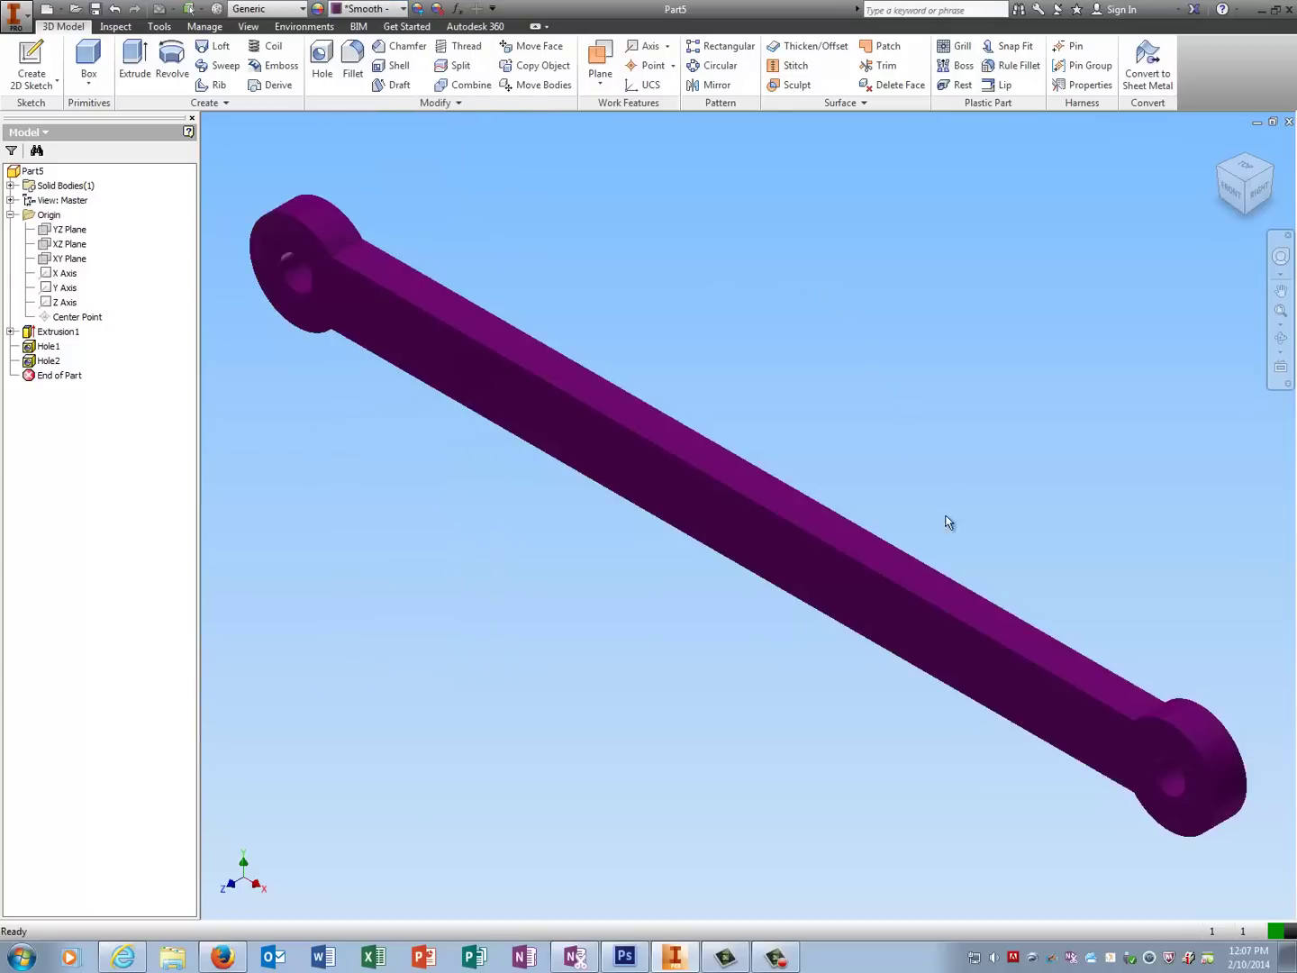
# Save the part as 'Linkage Arm.ipt', overwriting the existing file.
pyautogui.click(15, 14)
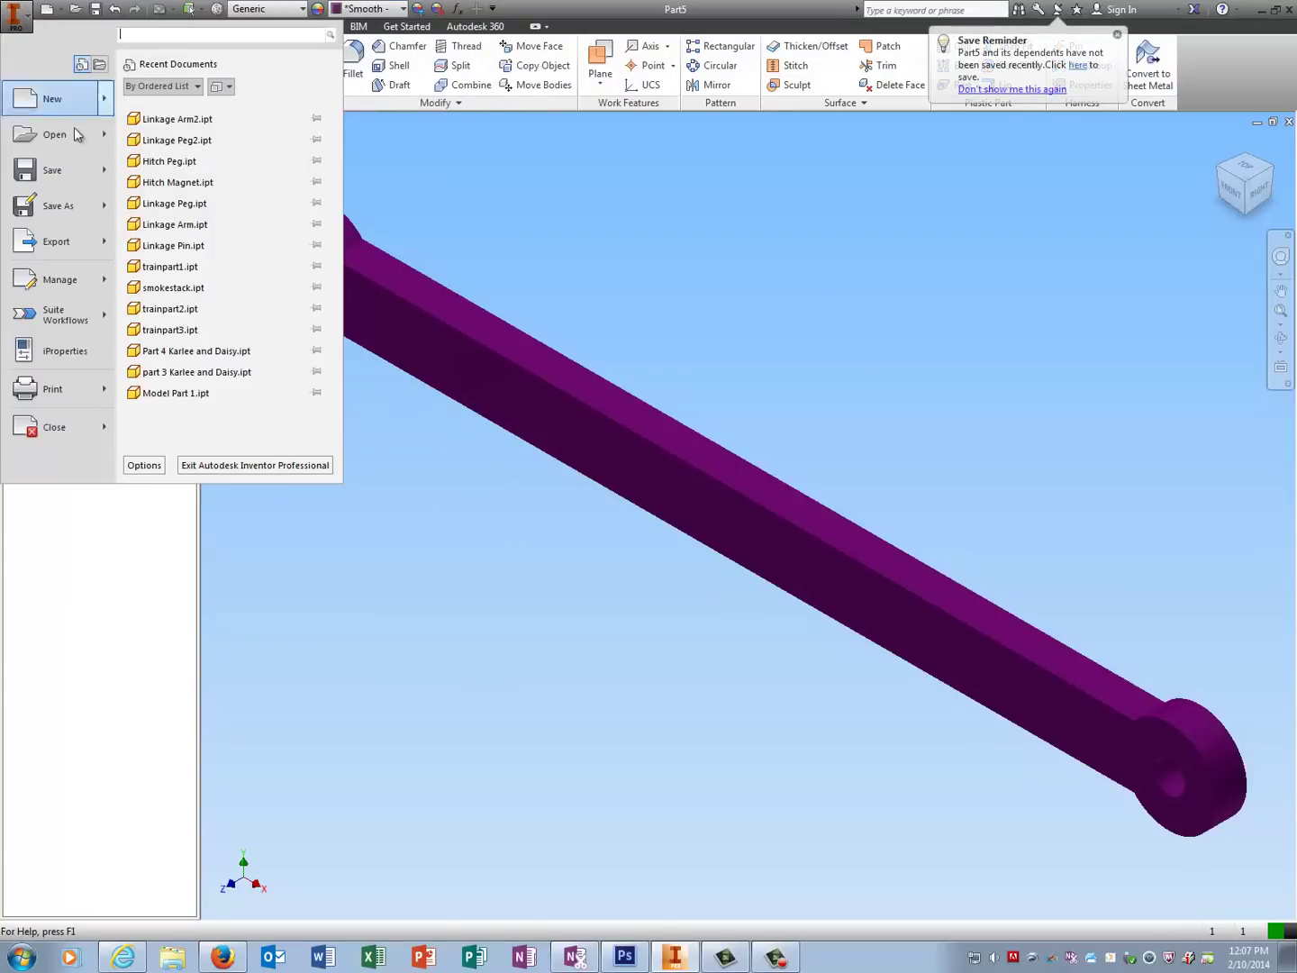
pyautogui.click(56, 206)
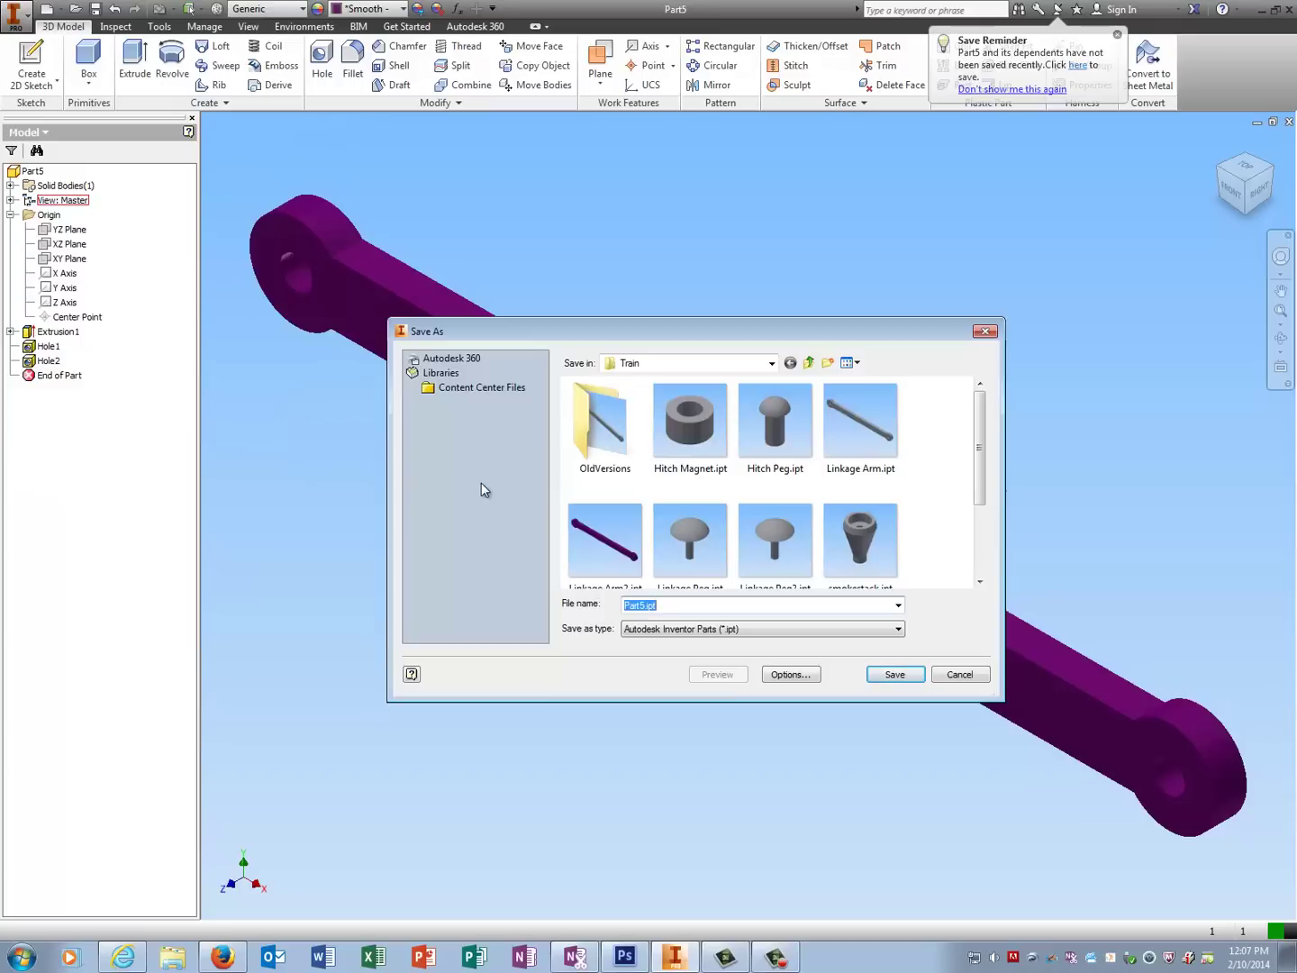
pyautogui.write('Linkag')
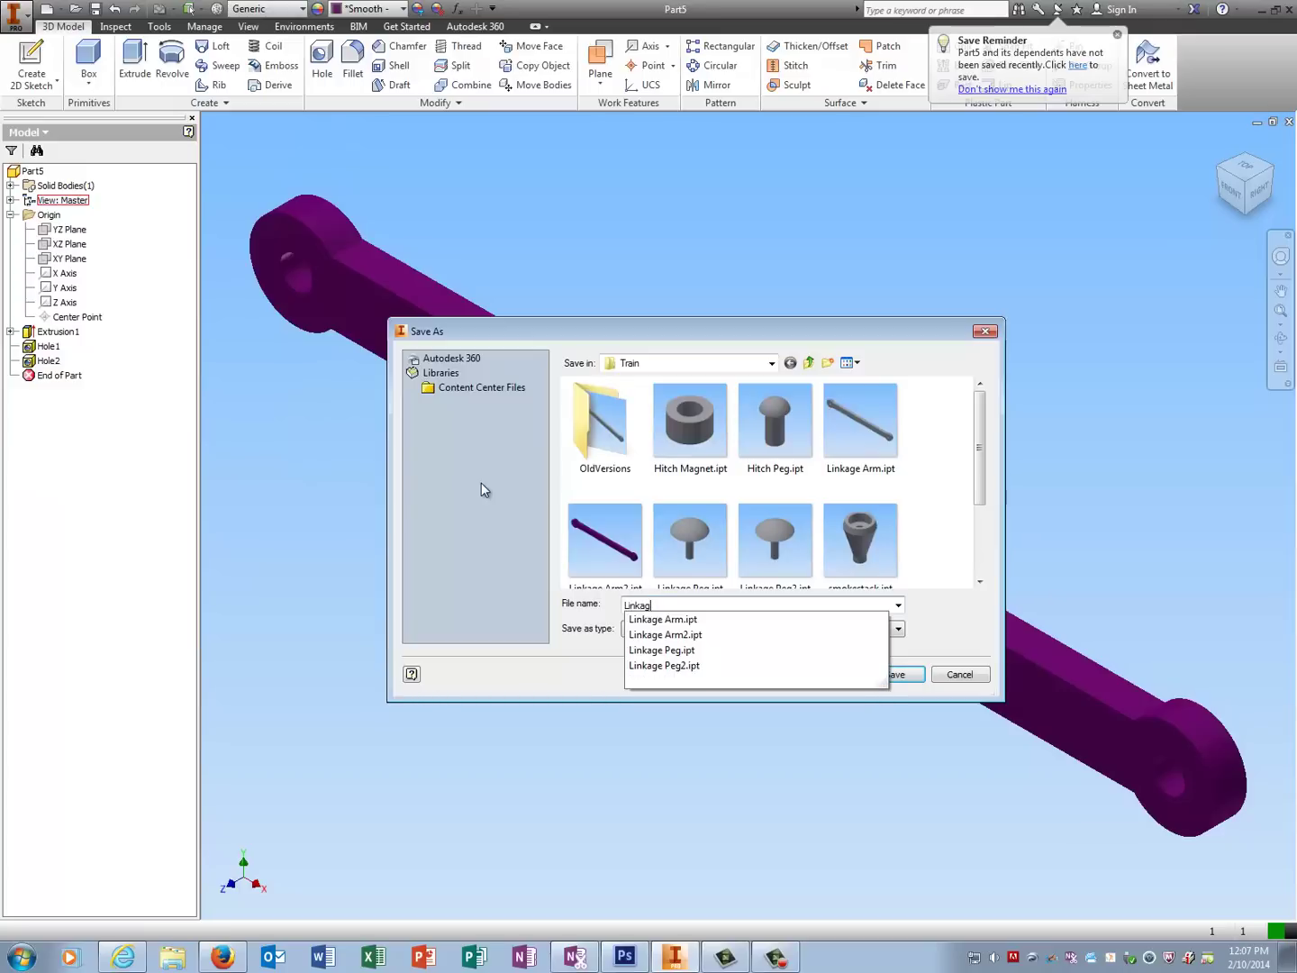
pyautogui.write('ee Arm')
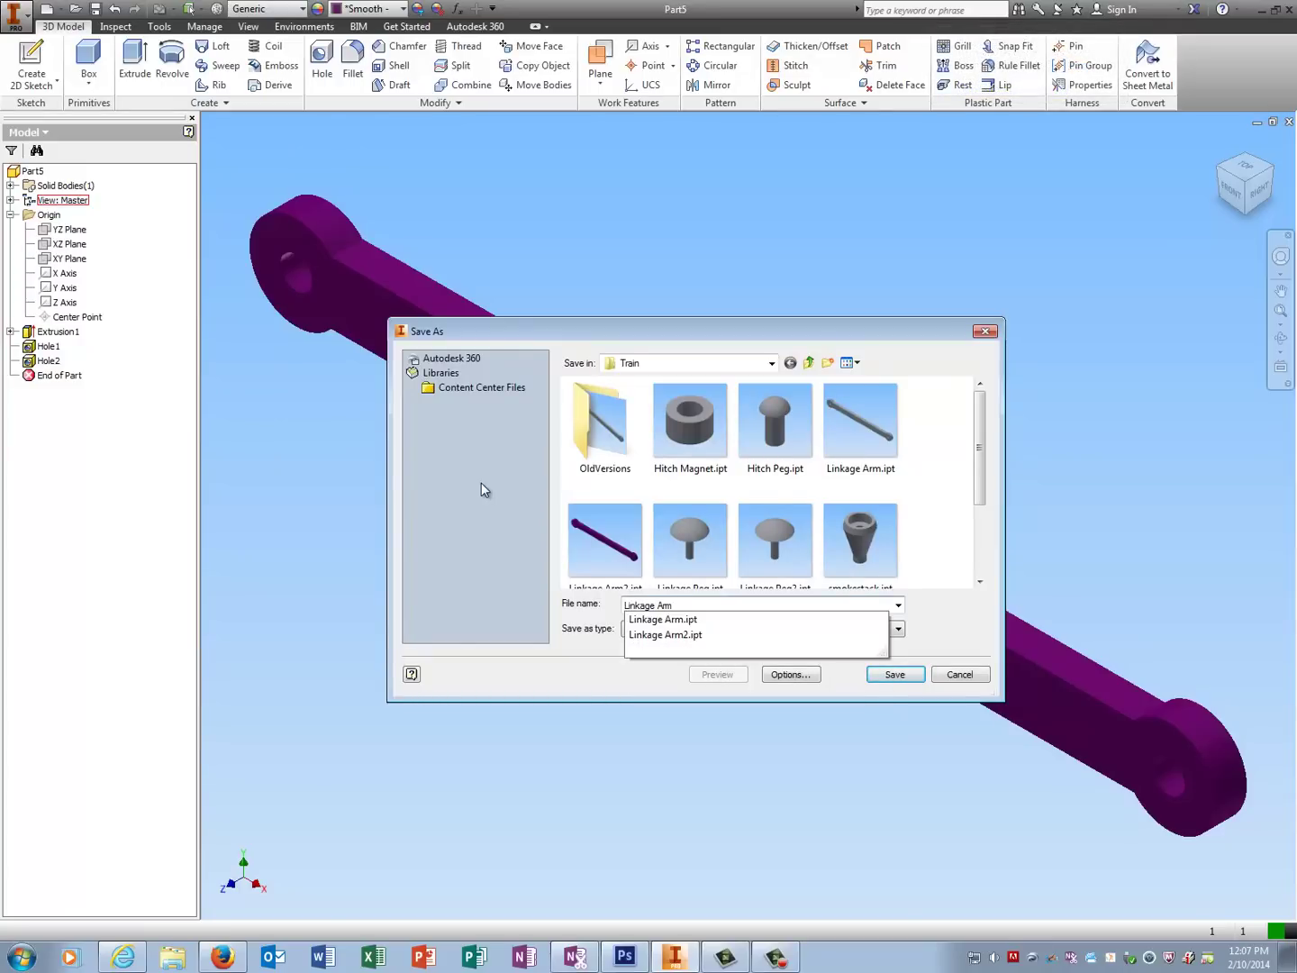
pyautogui.press('Return')
pyautogui.click(692, 484)
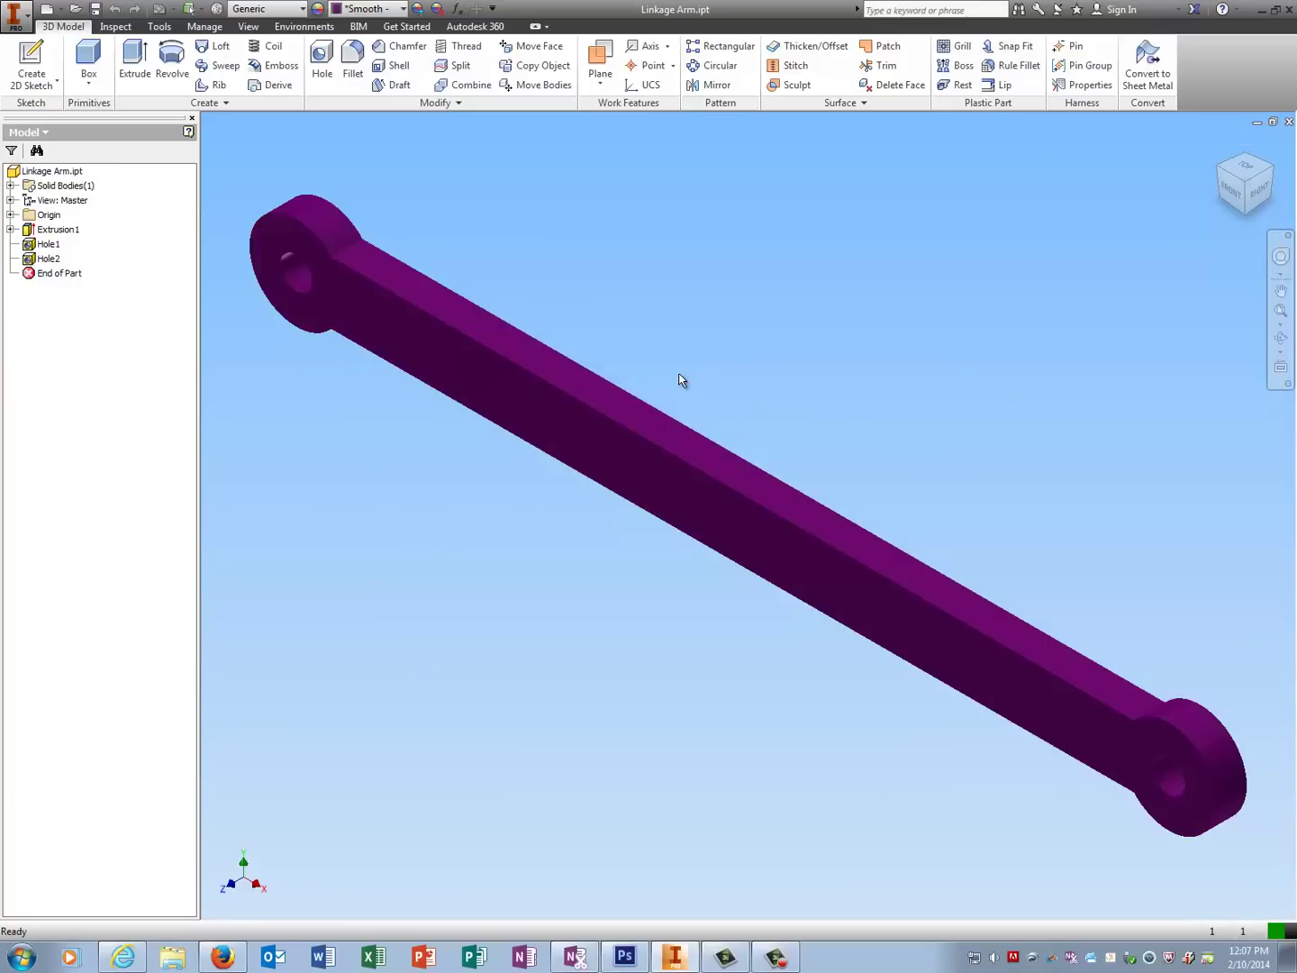
# Create a new drawing from the PLTW A.idw template.
pyautogui.click(24, 18)
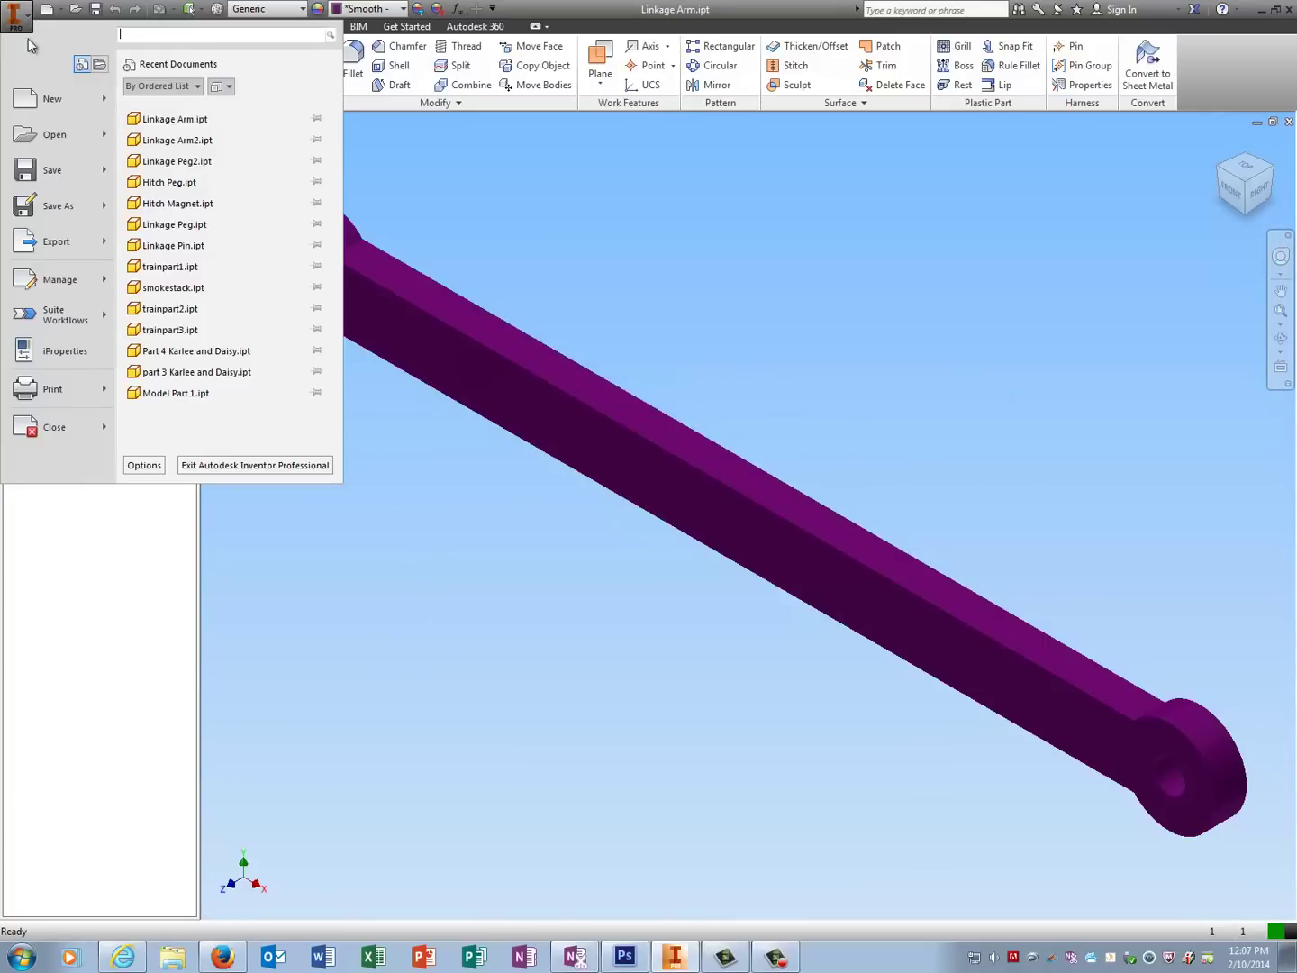
pyautogui.click(43, 110)
pyautogui.click(370, 407)
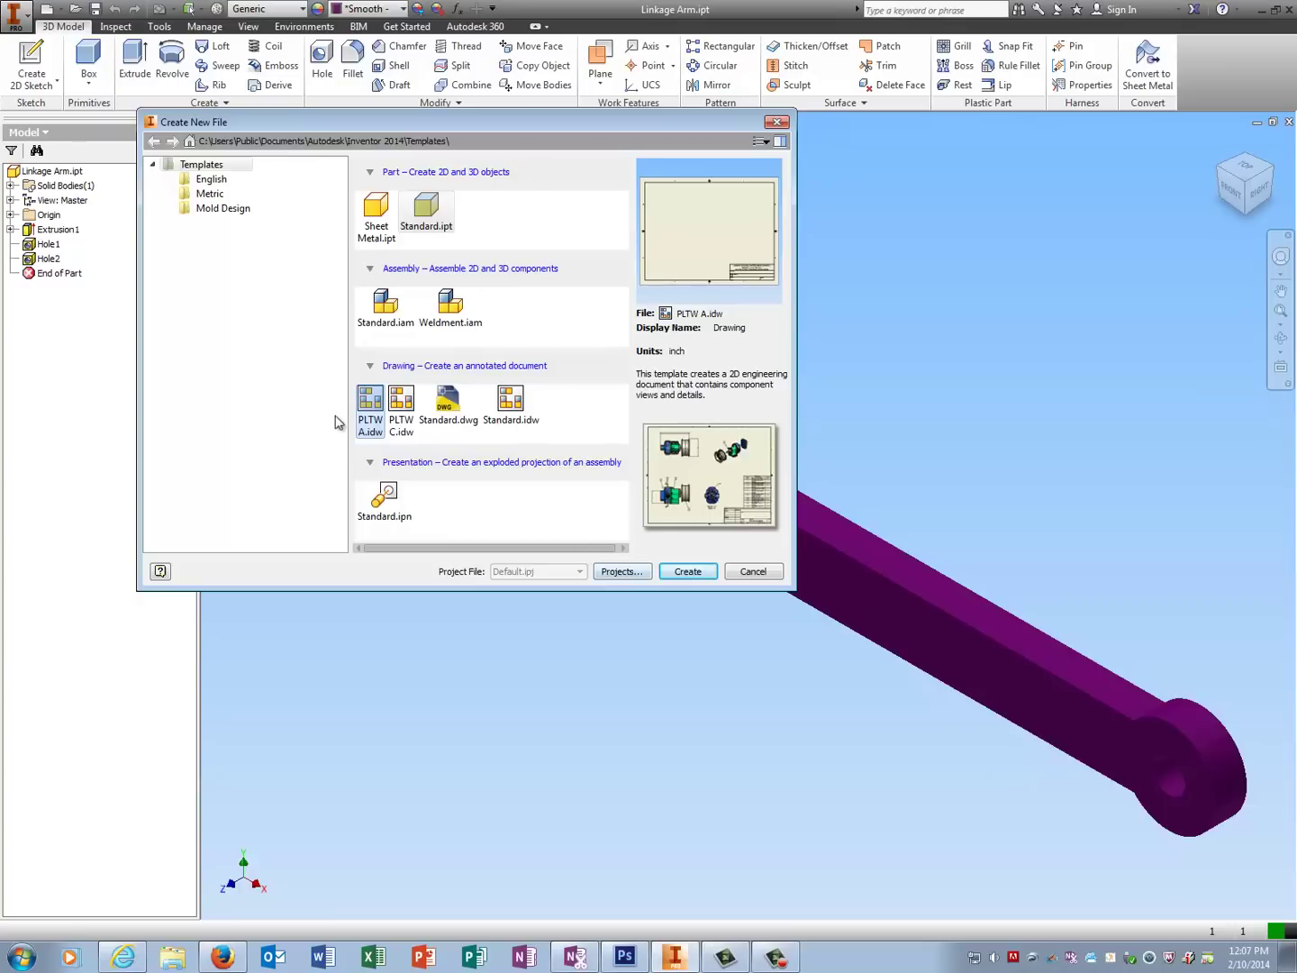
pyautogui.click(687, 571)
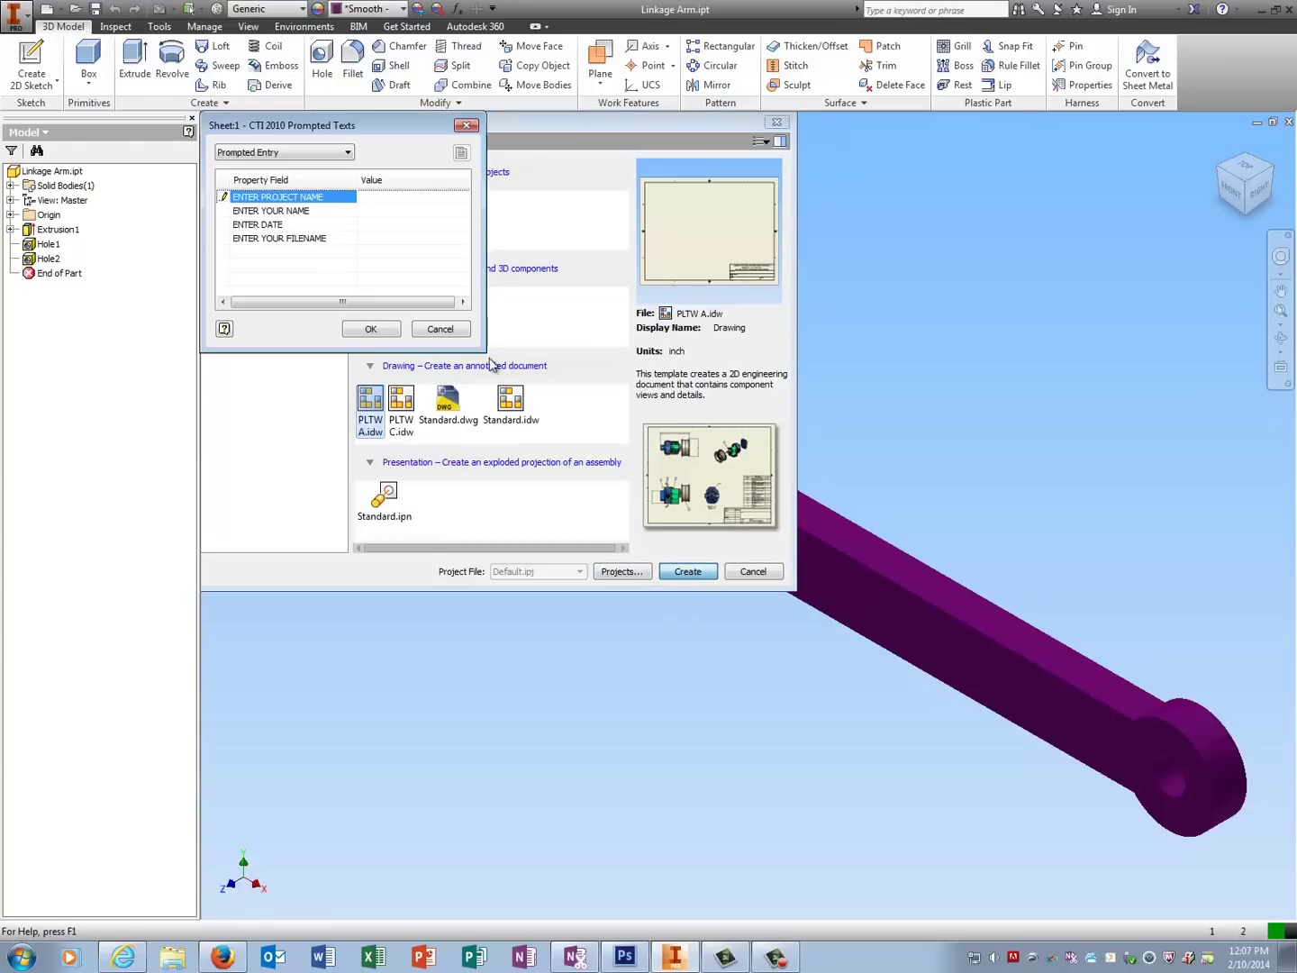
# Fill the title block with the name, date 10 FEB 14 and filename Linkage Arm.
pyautogui.click(390, 209)
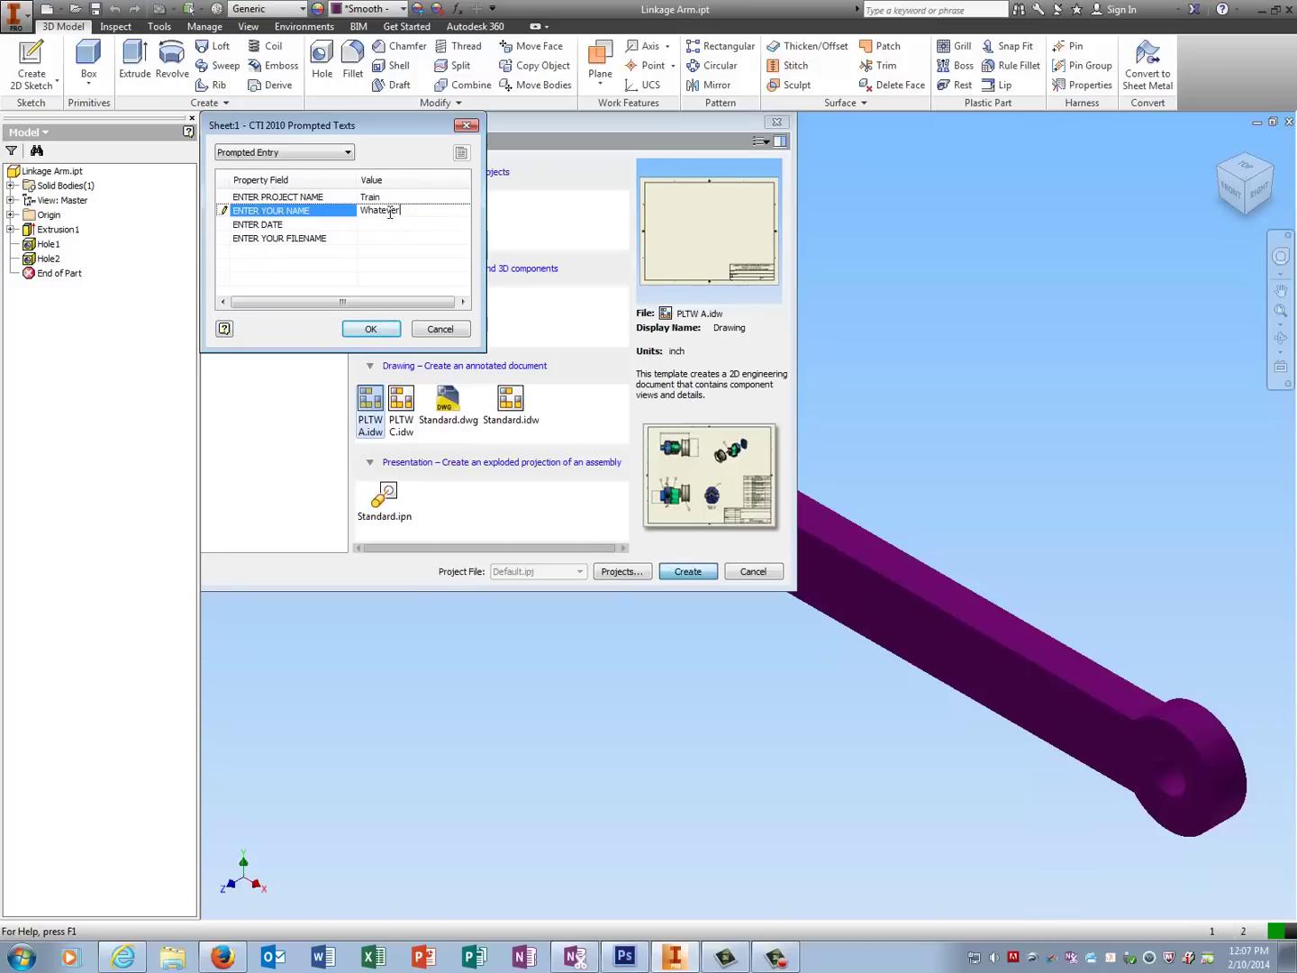
pyautogui.click(392, 225)
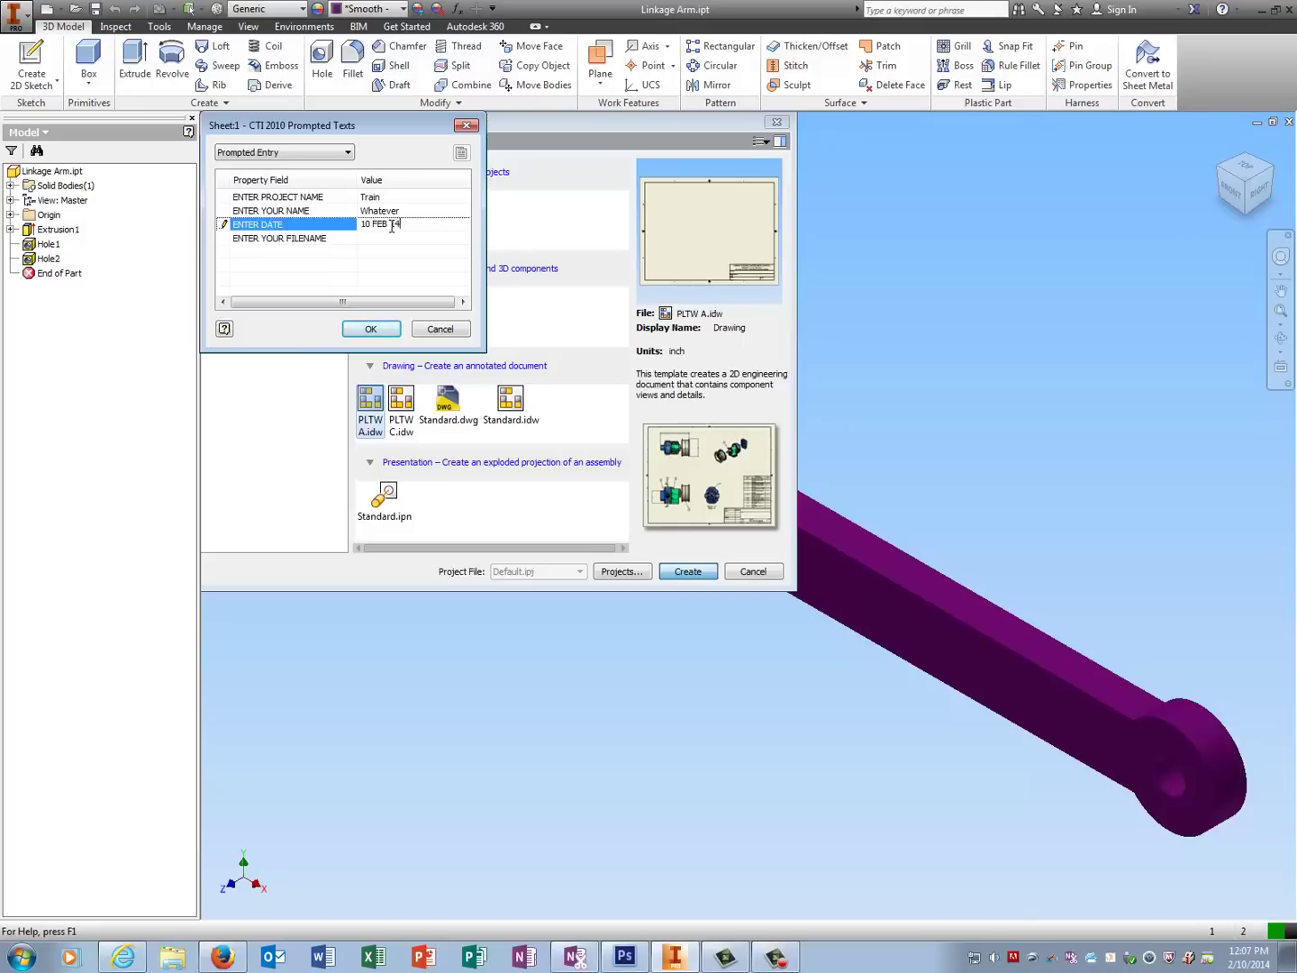
pyautogui.click(413, 240)
pyautogui.write('Link')
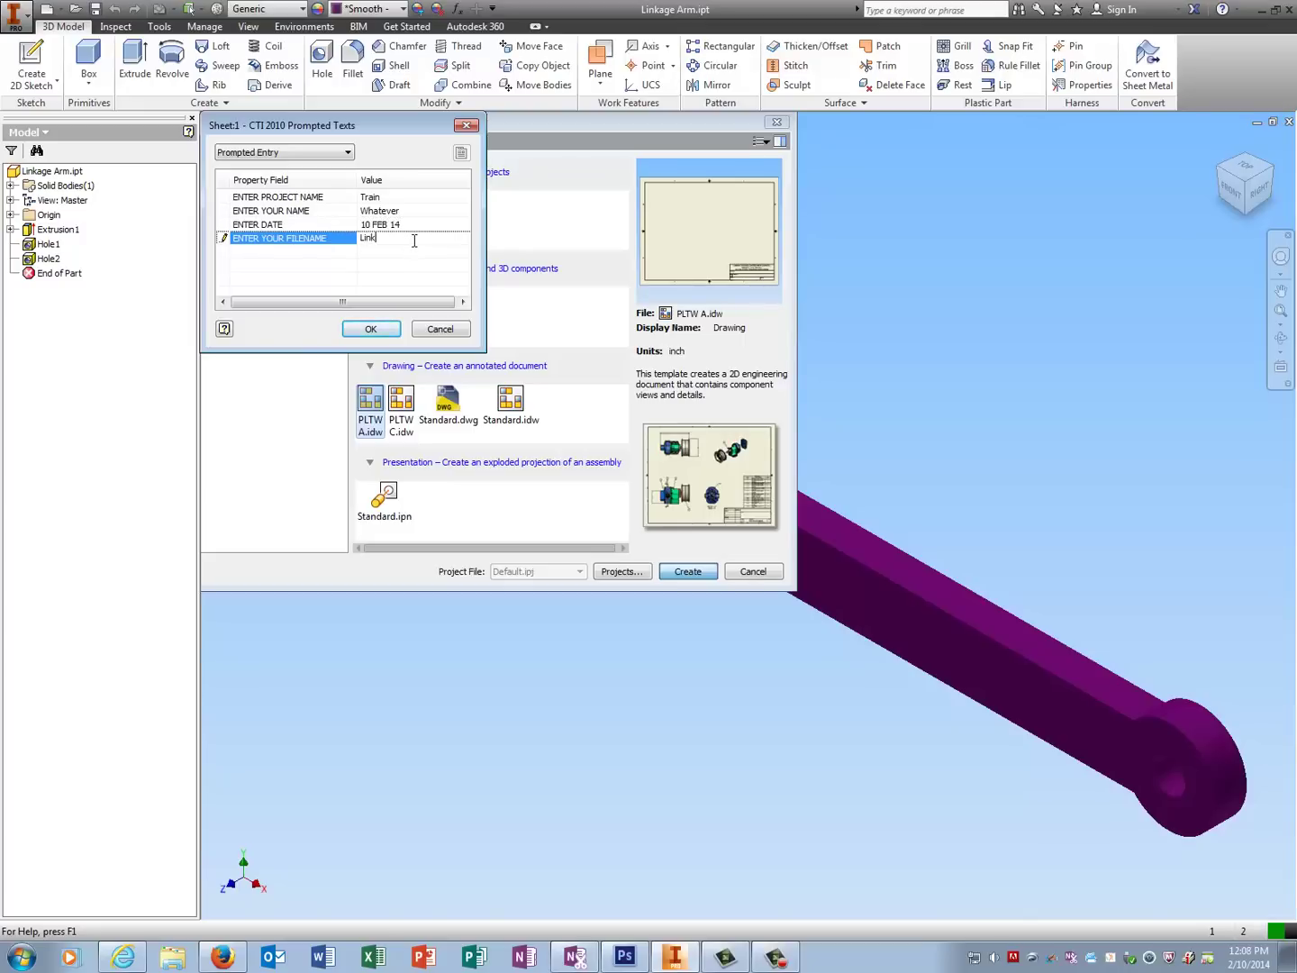
pyautogui.write('age Arm')
pyautogui.click(373, 329)
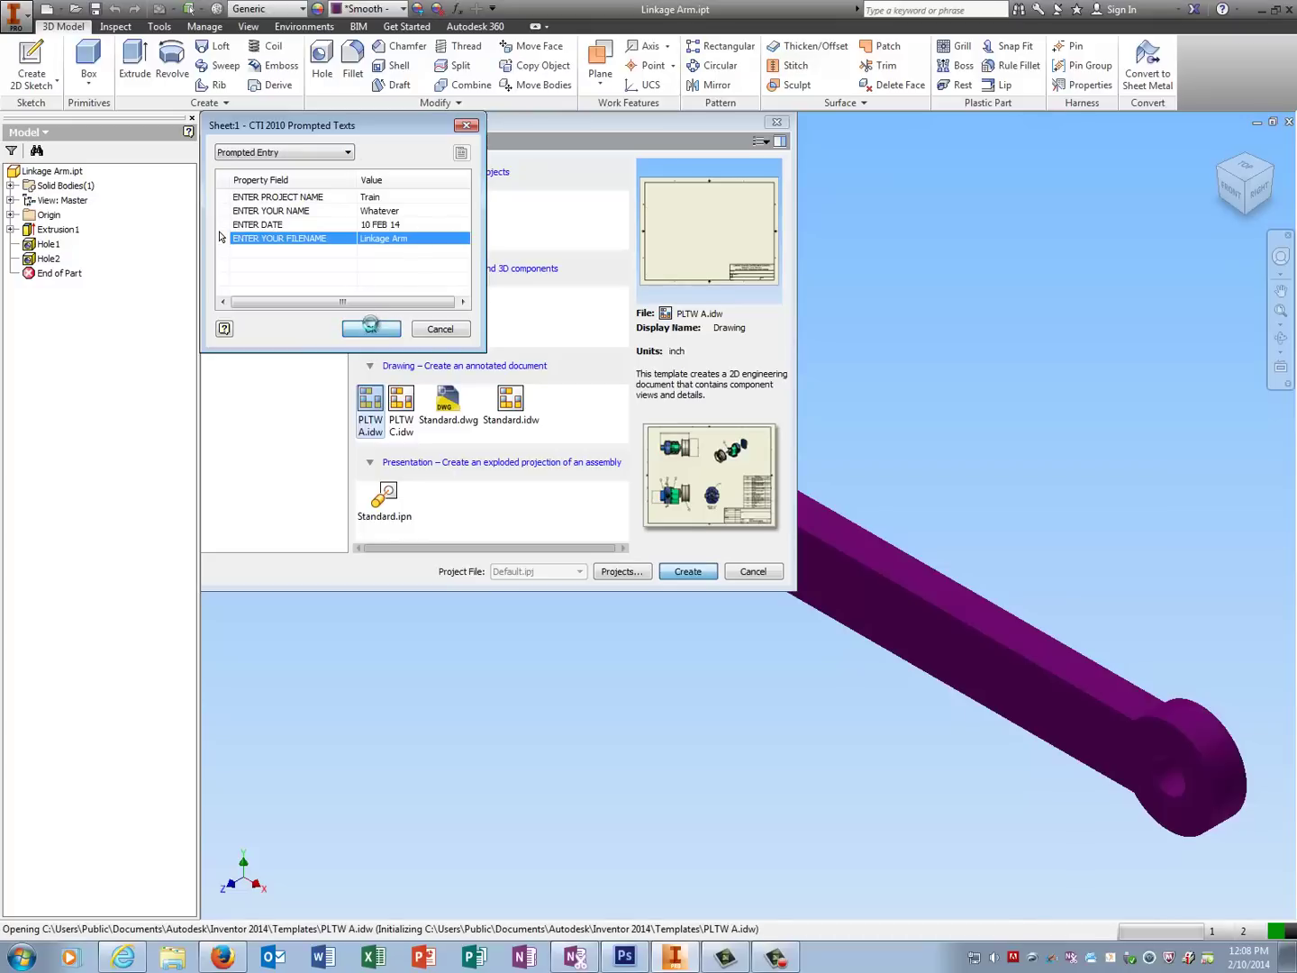
pyautogui.click(602, 527)
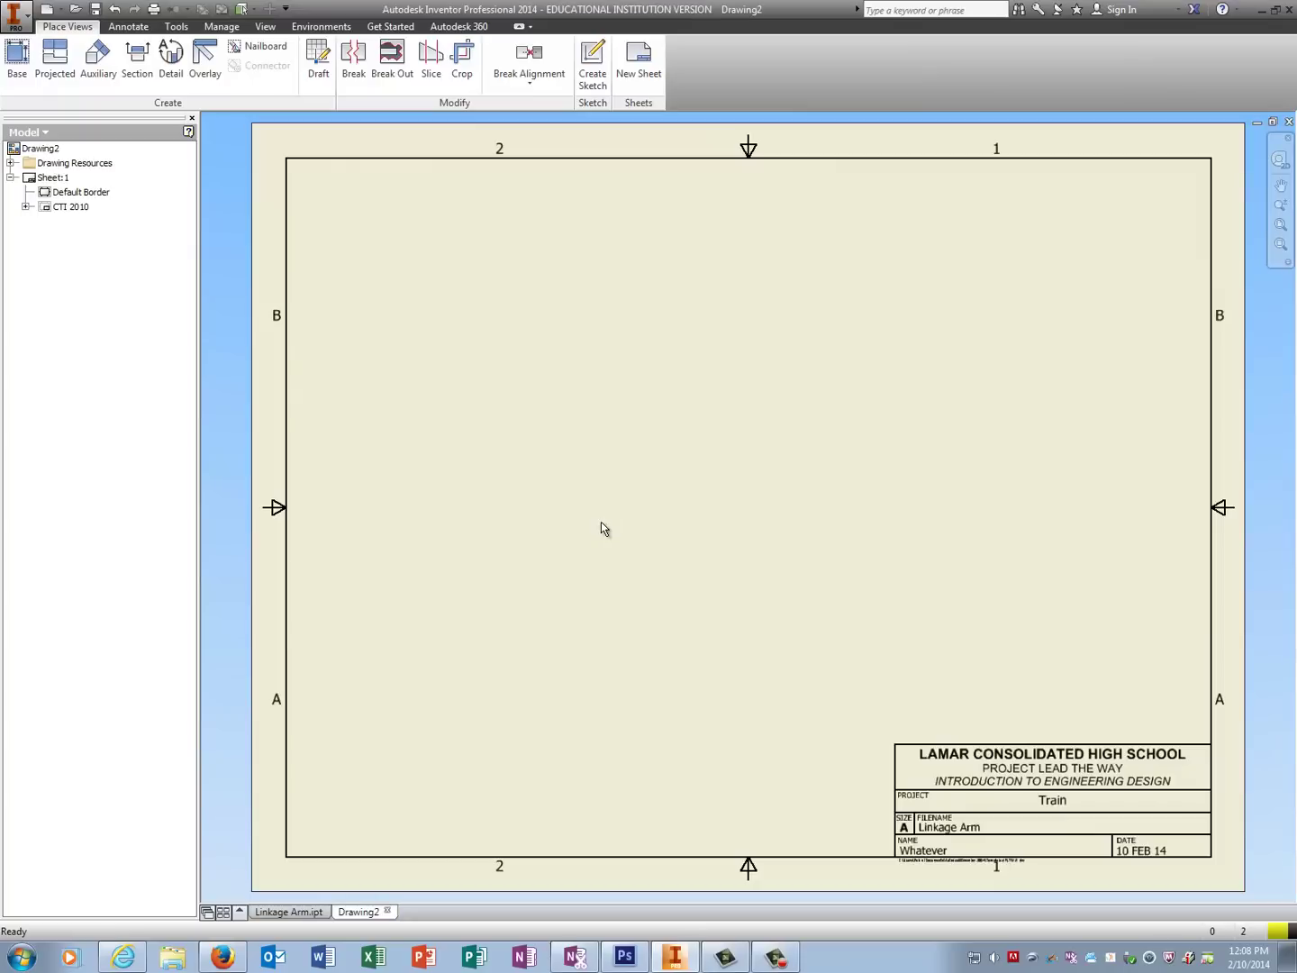
# Place a front base view, a projected top view and an isometric view, then arrange them.
pyautogui.click(18, 56)
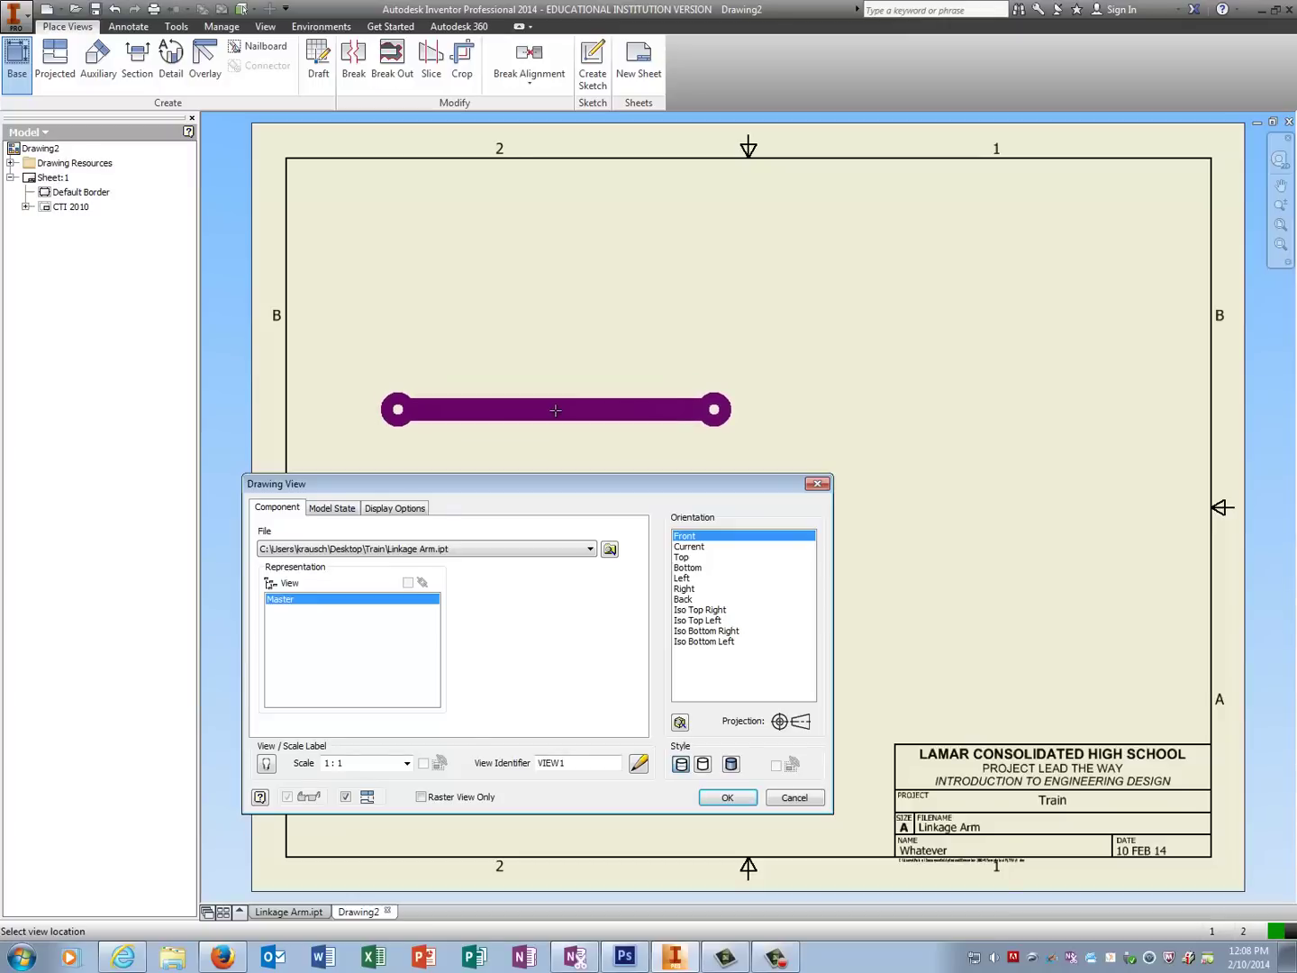
pyautogui.click(567, 463)
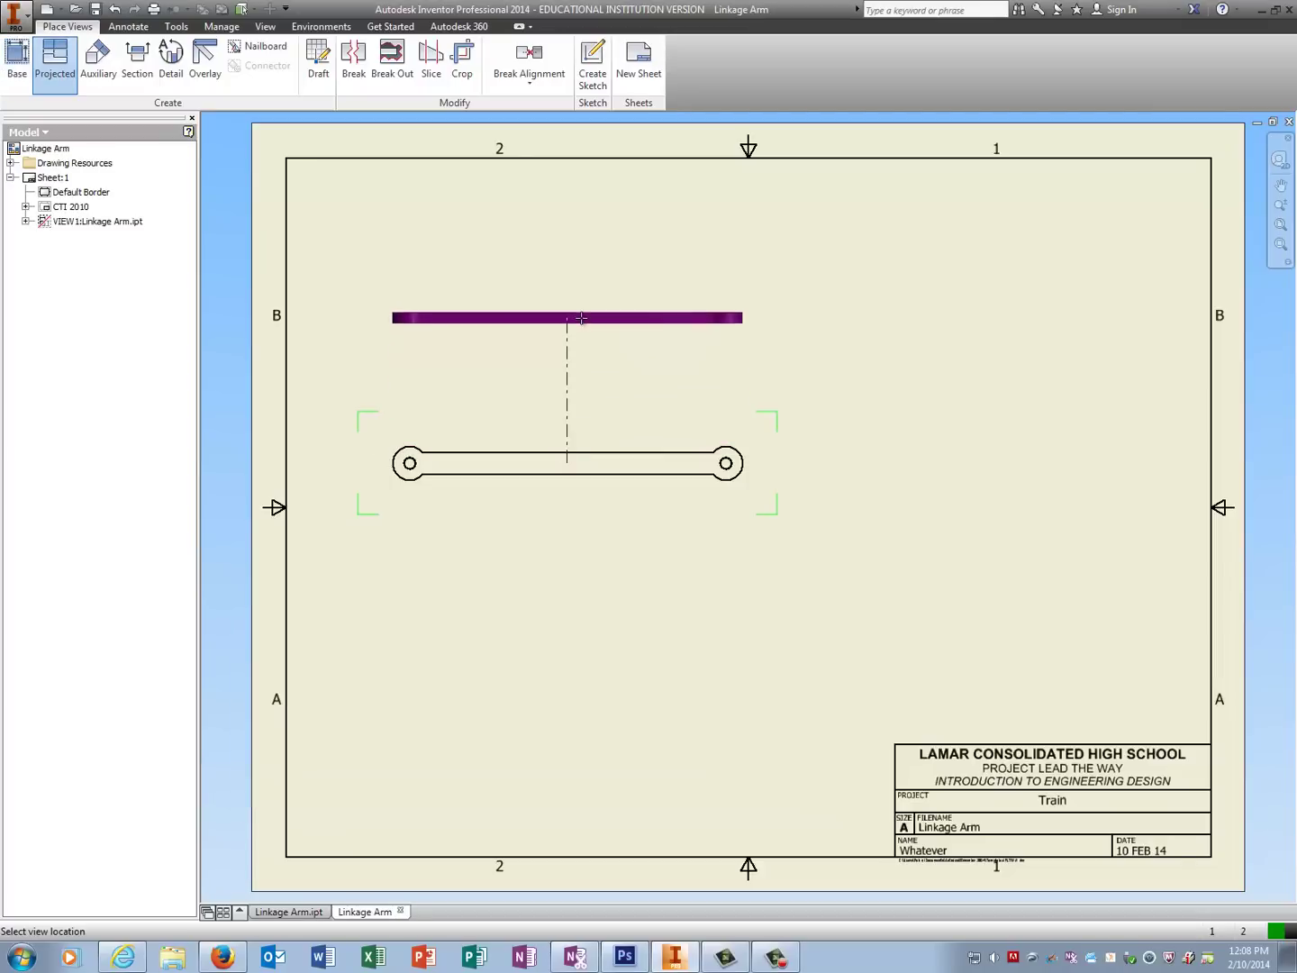
pyautogui.click(581, 319)
pyautogui.click(991, 297)
pyautogui.rightClick(988, 302)
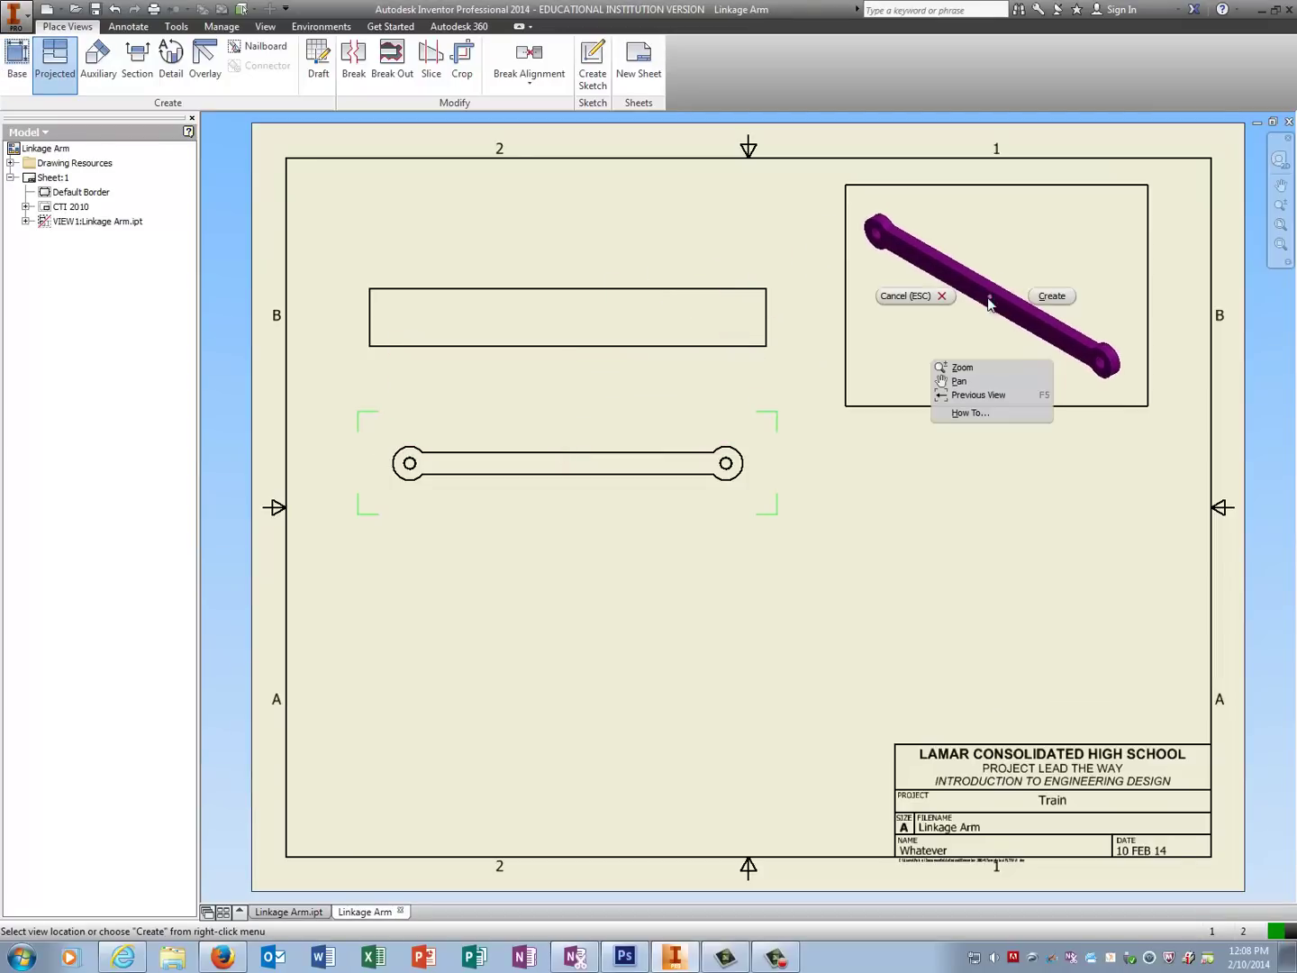
pyautogui.click(1050, 295)
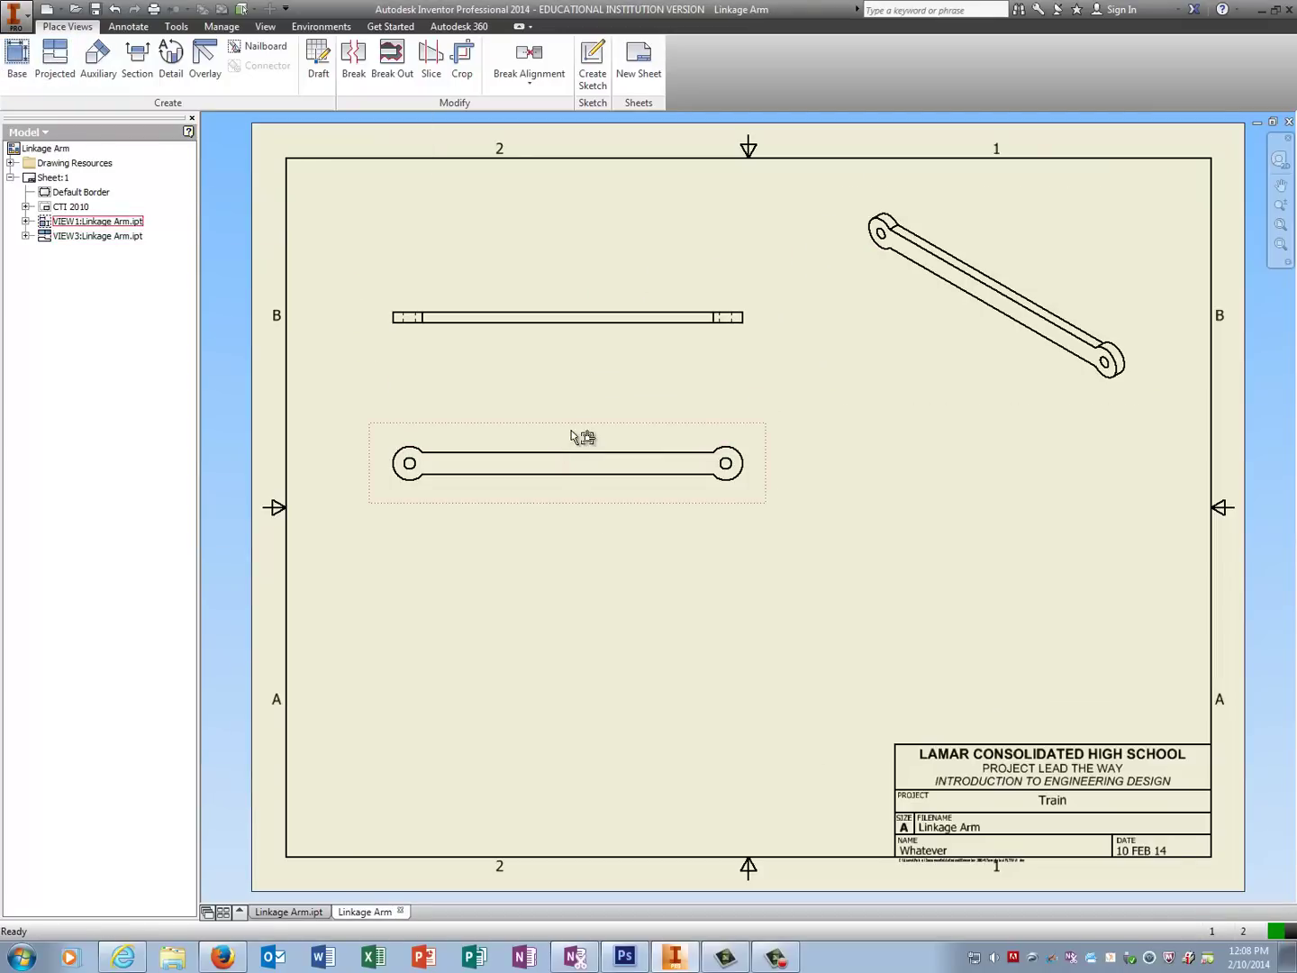
pyautogui.moveTo(576, 436); pyautogui.dragTo(570, 605)
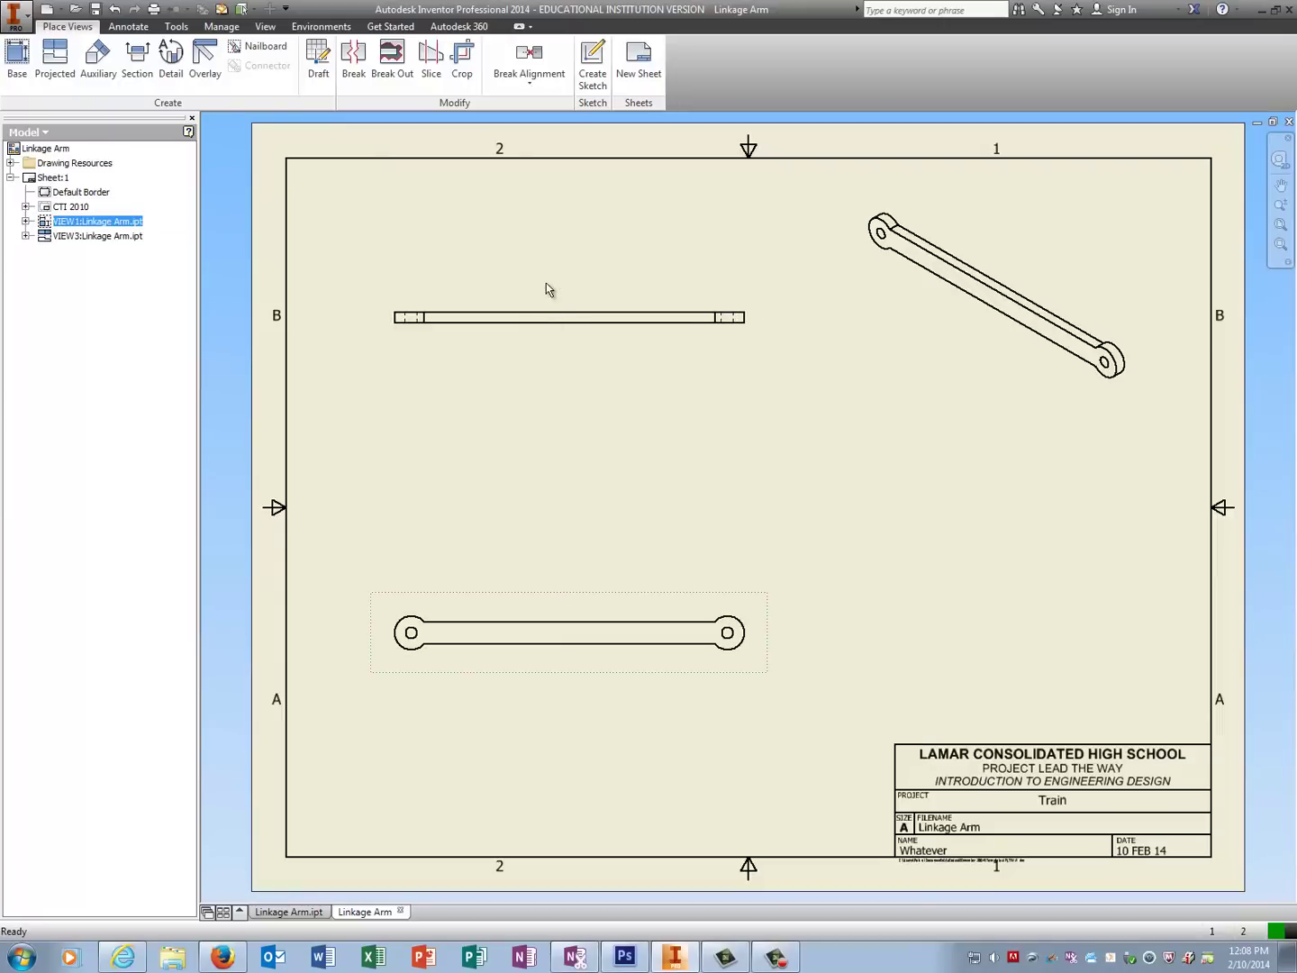
pyautogui.moveTo(546, 288); pyautogui.dragTo(546, 327)
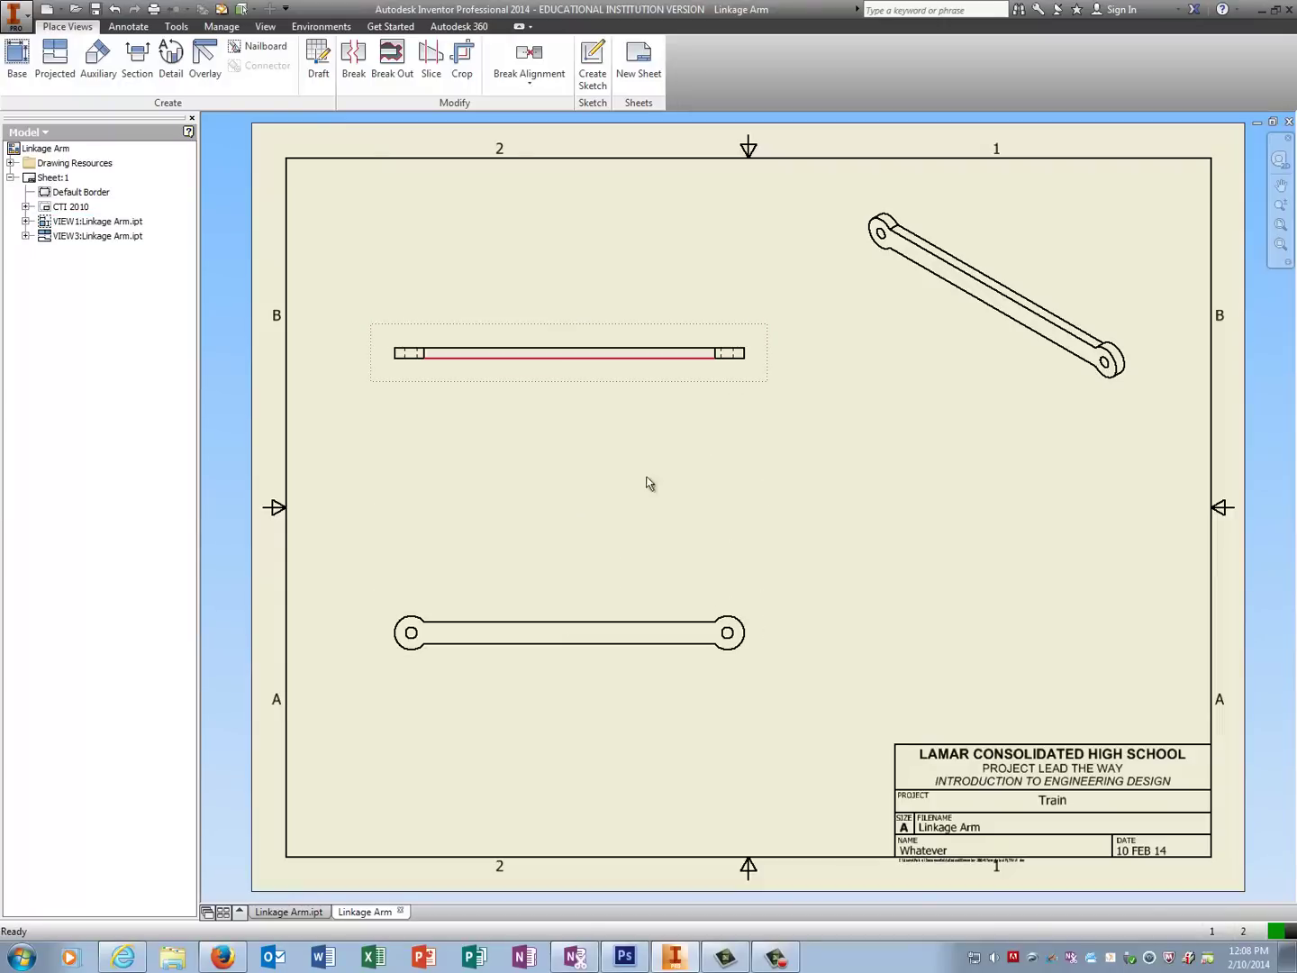
pyautogui.moveTo(569, 592); pyautogui.dragTo(602, 556)
# Change the front view's scale to 1.25.
pyautogui.click(617, 655)
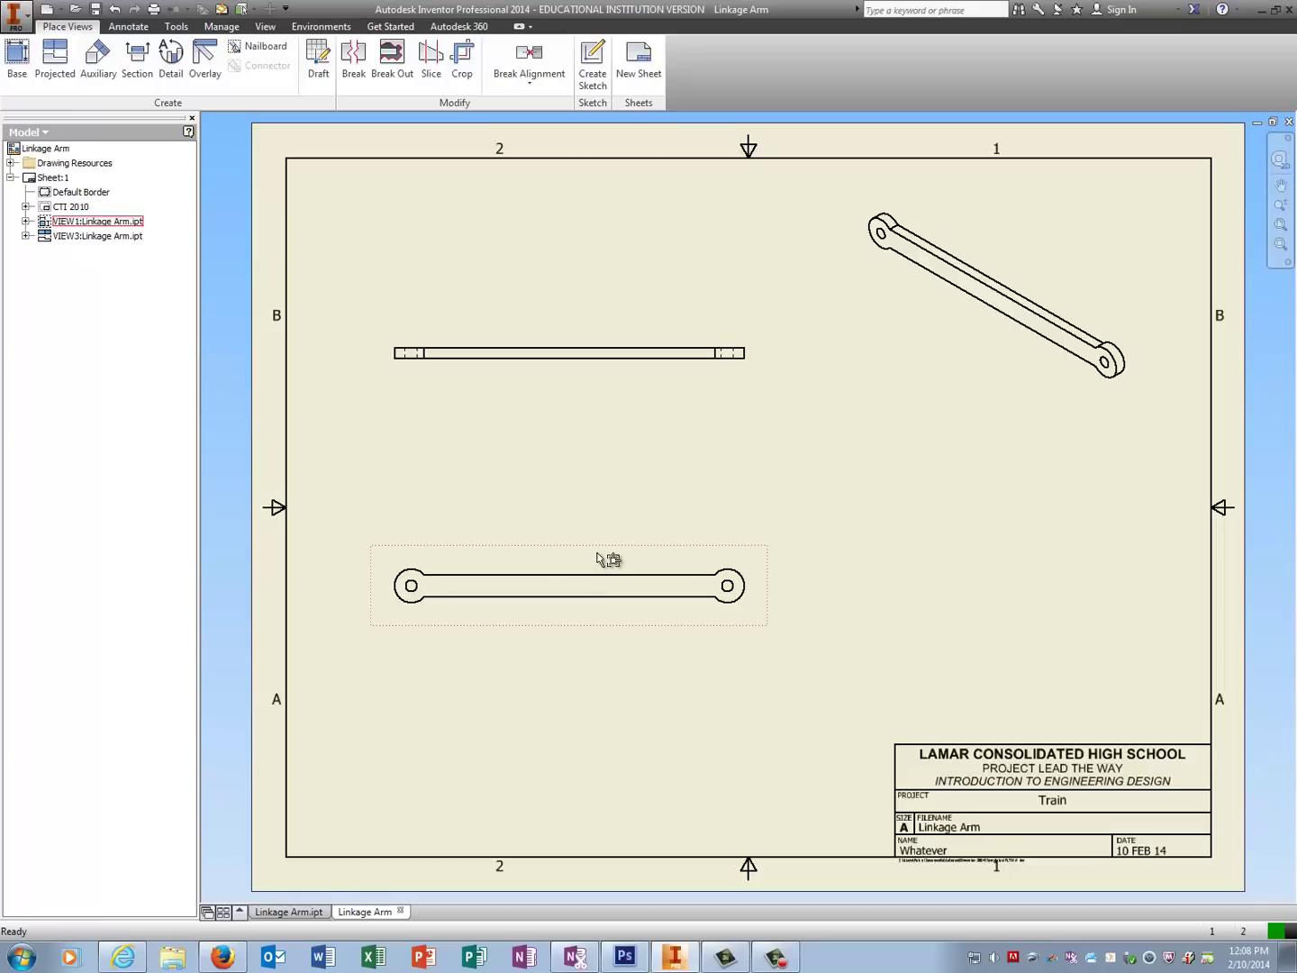
pyautogui.doubleClick(599, 559)
pyautogui.click(360, 762)
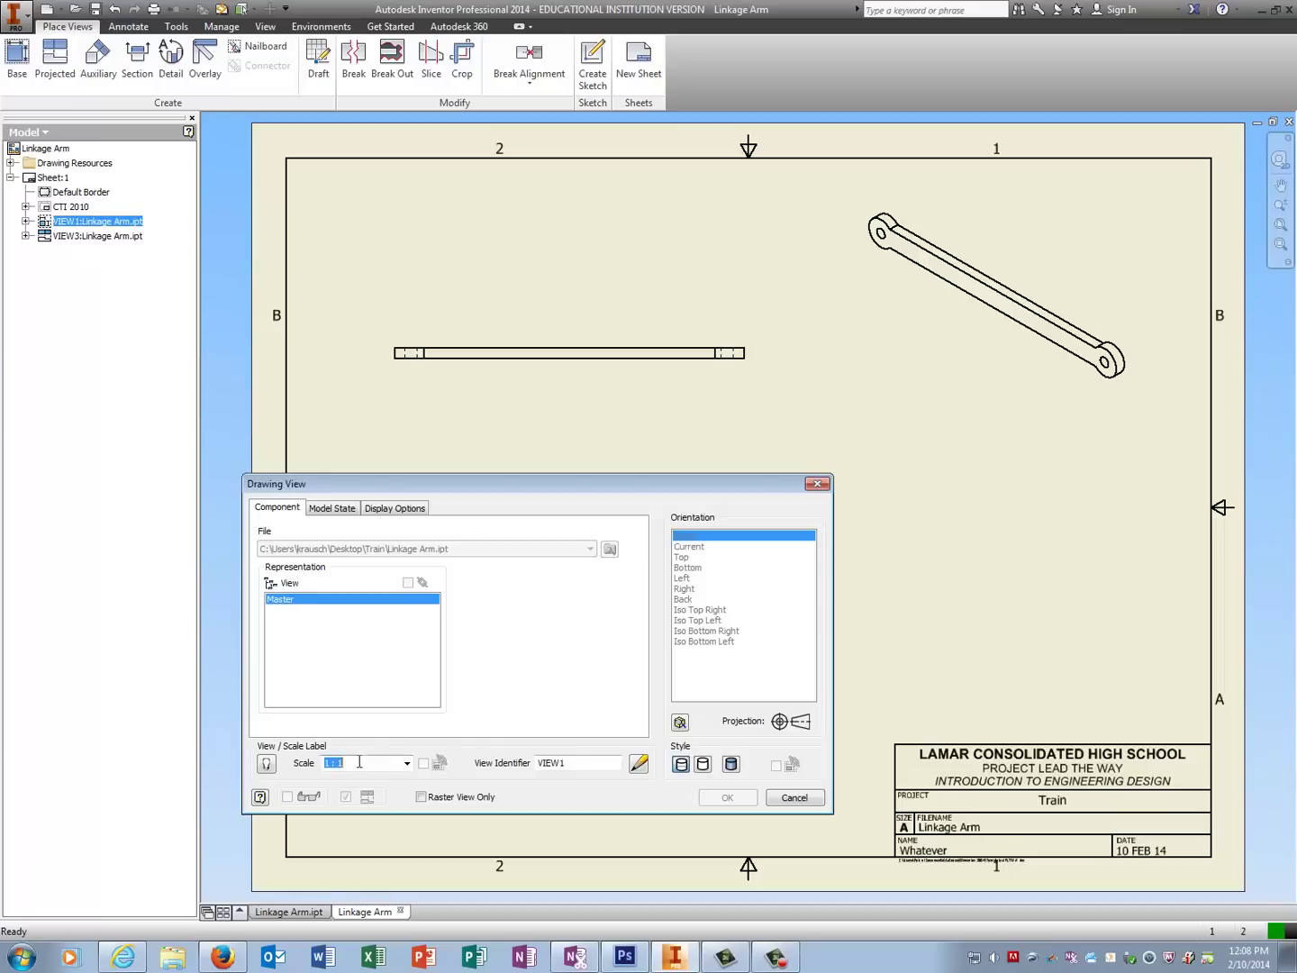
pyautogui.write('1.')
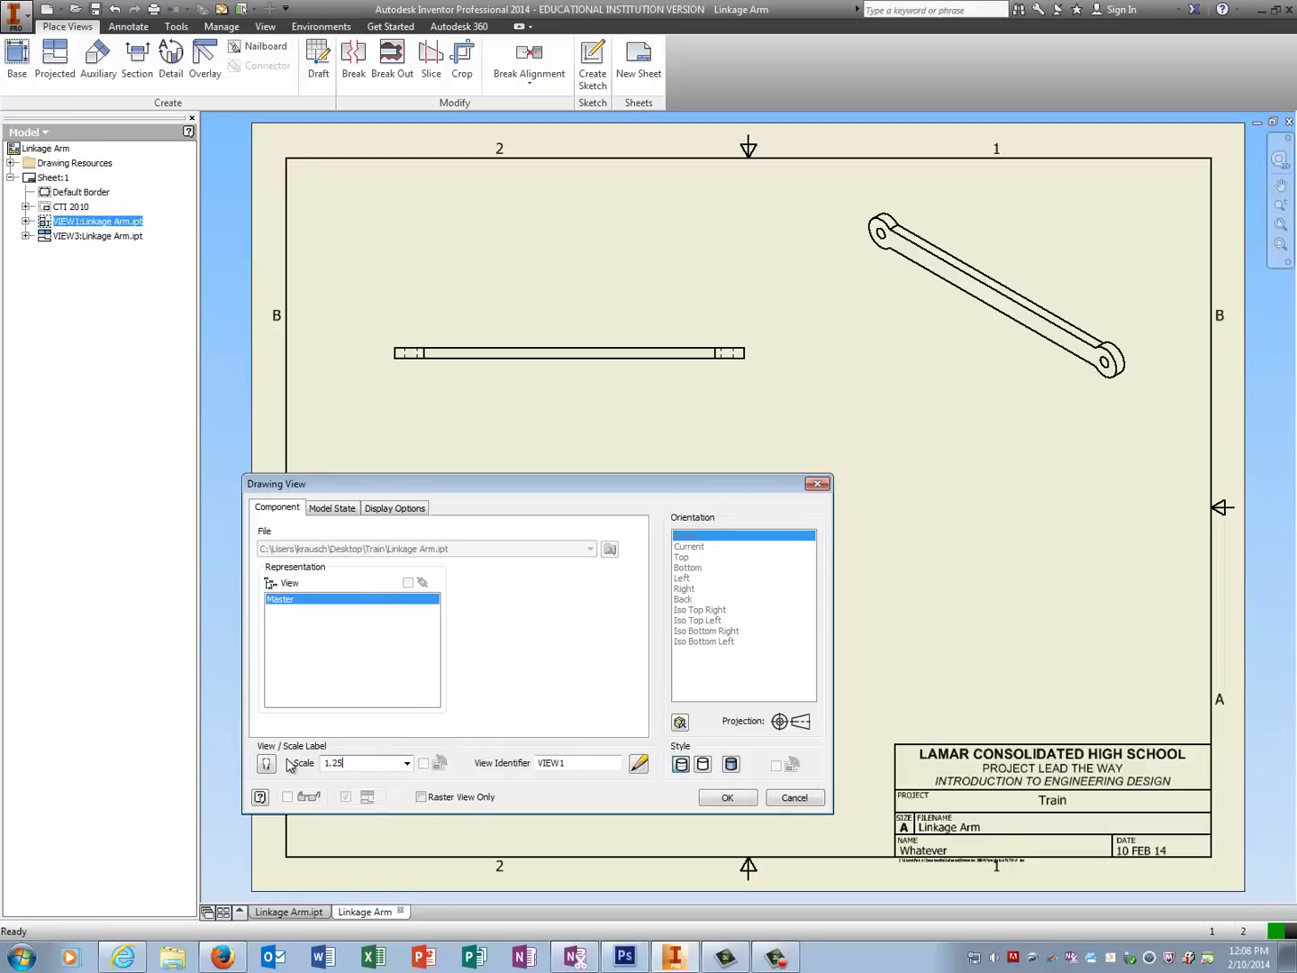
pyautogui.write('25')
pyautogui.press('Return')
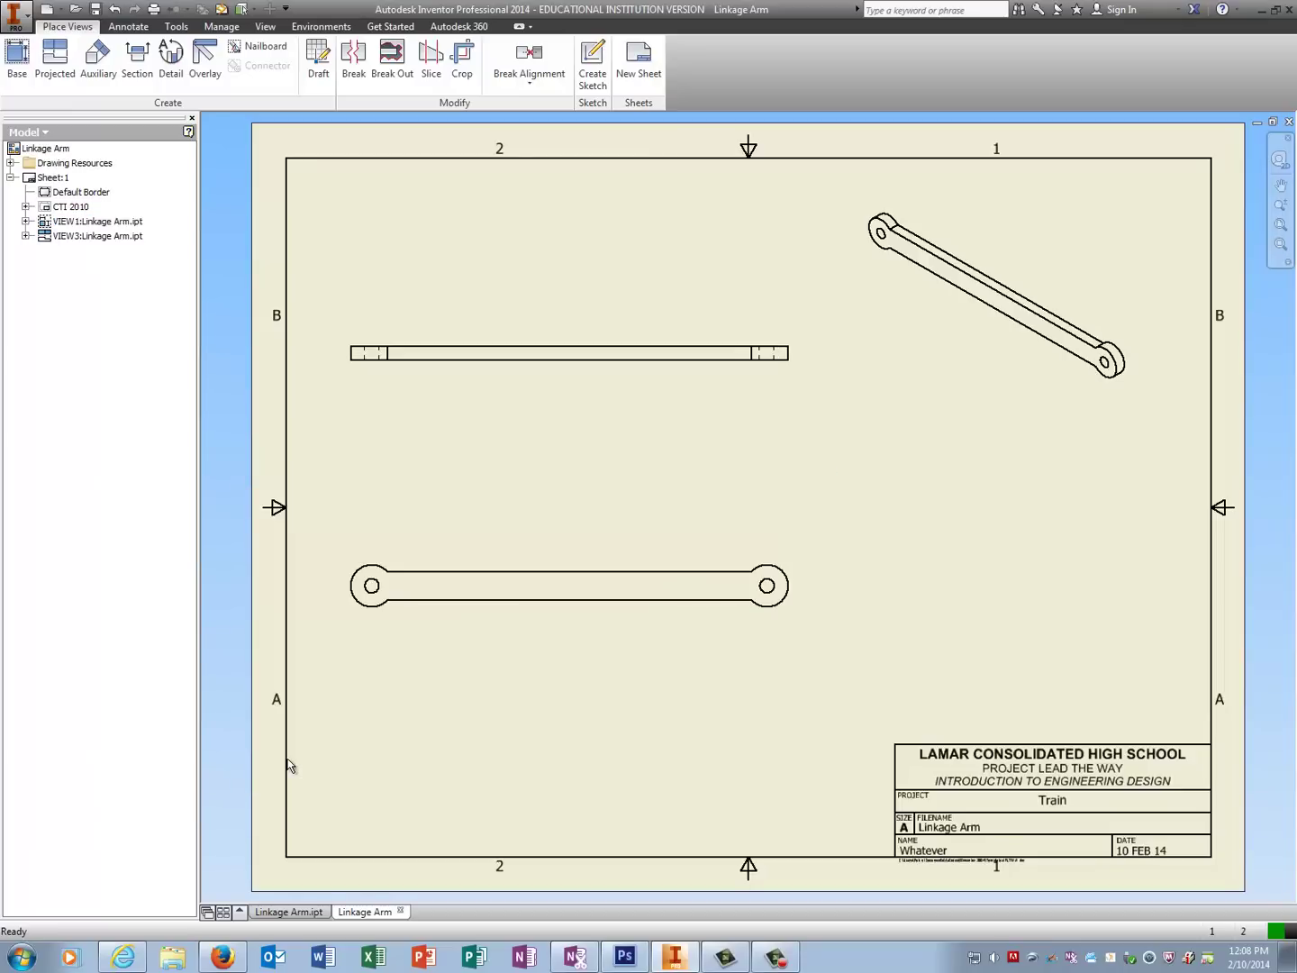
# Set the isometric view to scale 1.25 with Shaded style and nudge it down-right.
pyautogui.doubleClick(988, 199)
pyautogui.click(346, 762)
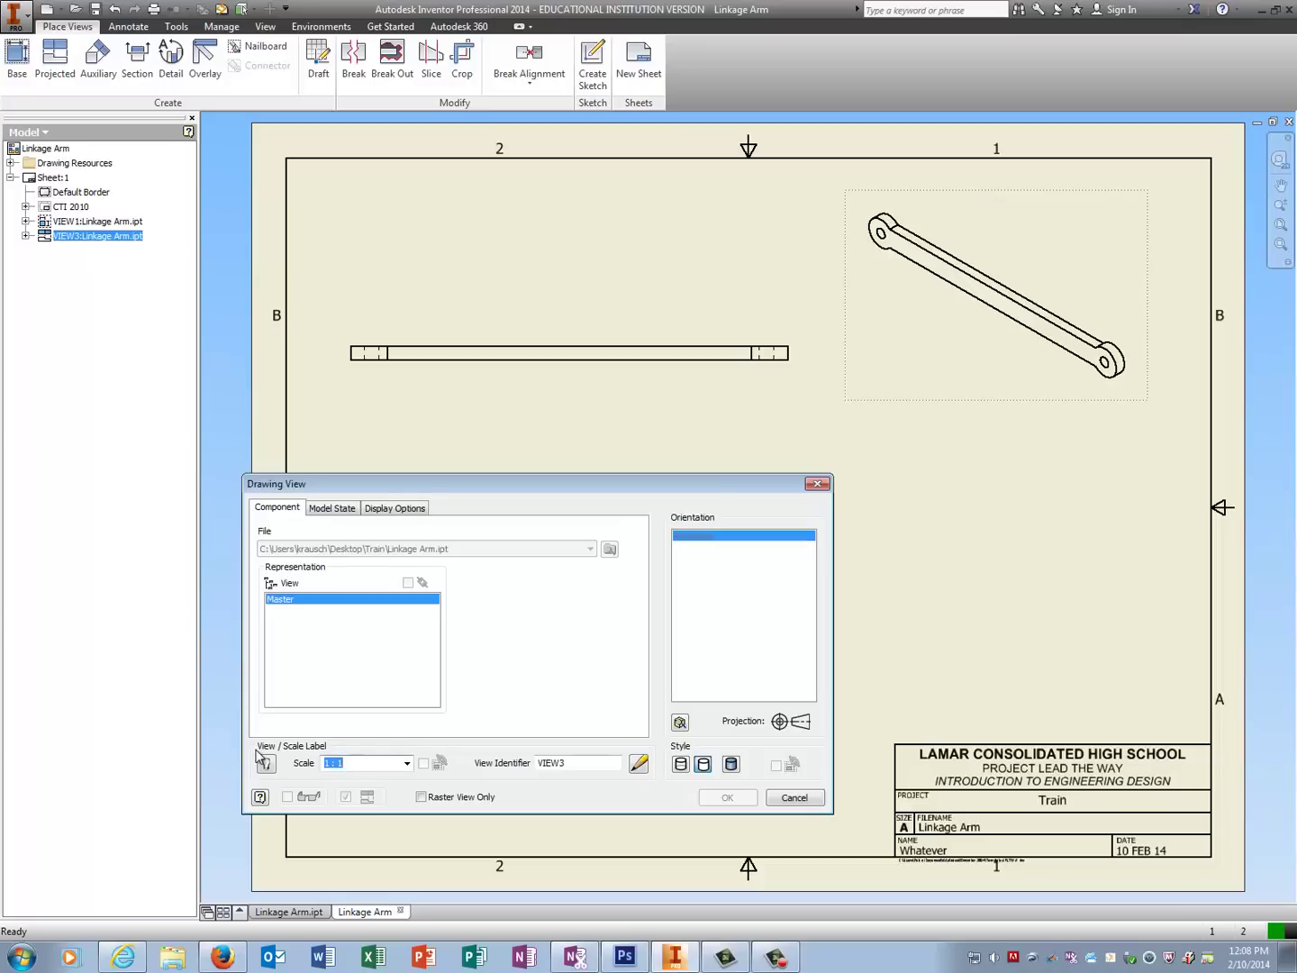
pyautogui.write('1.25')
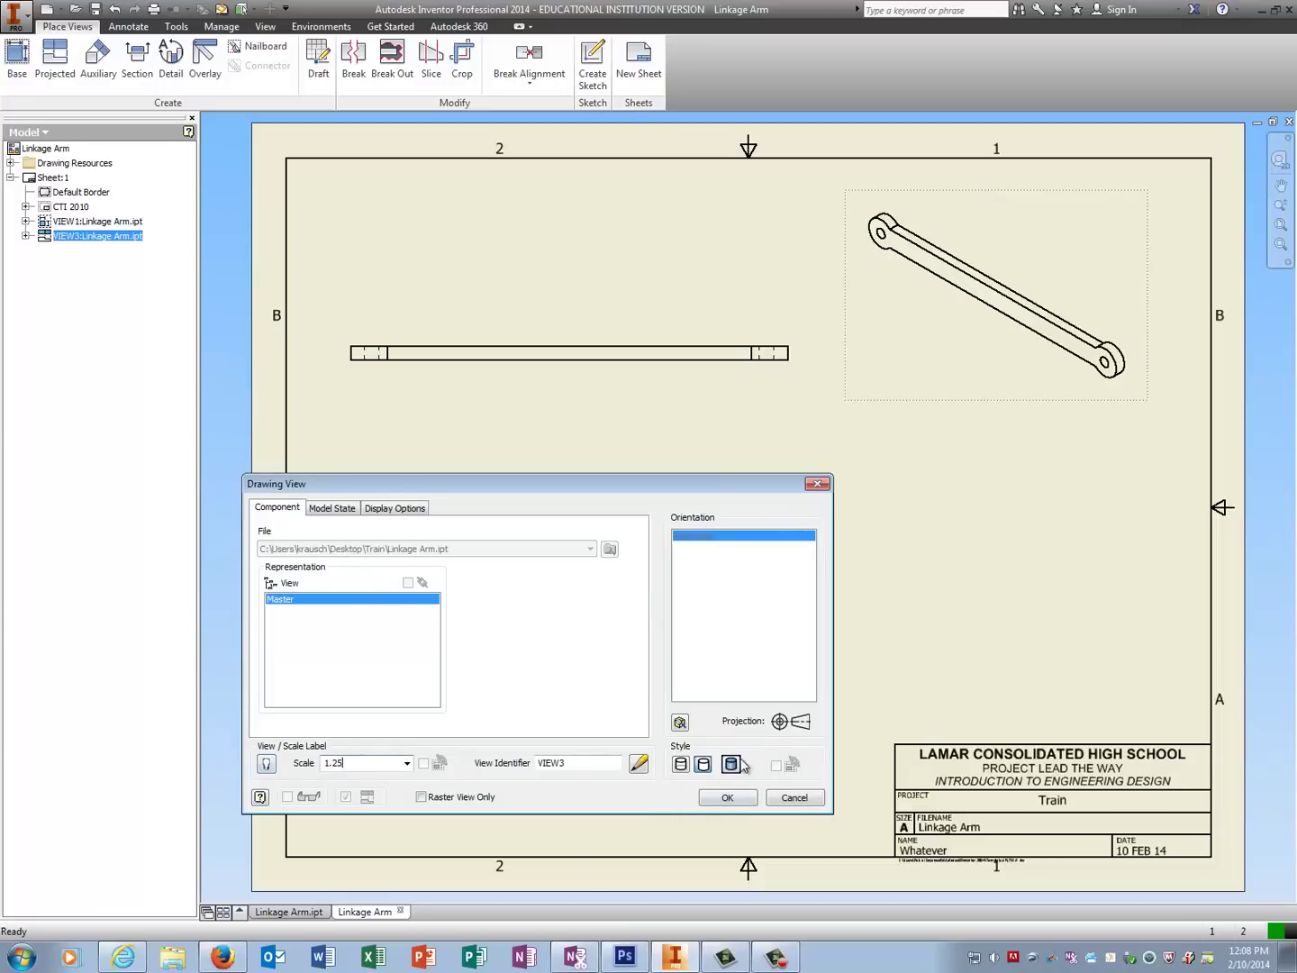
pyautogui.click(731, 765)
pyautogui.click(726, 798)
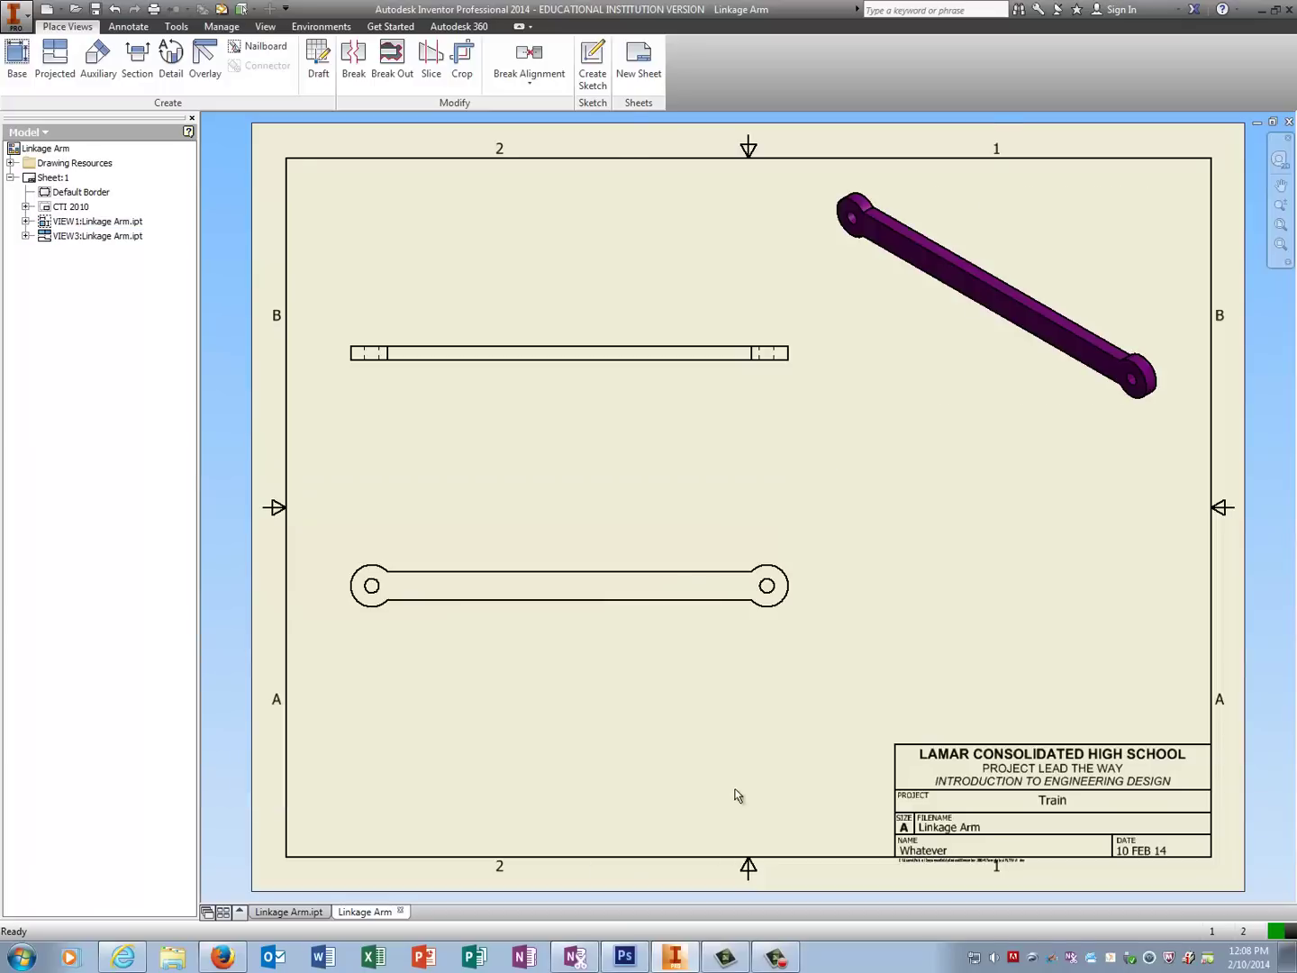
pyautogui.moveTo(963, 170)
pyautogui.mouseDown()
pyautogui.moveTo(993, 190)
pyautogui.moveTo(987, 181)
pyautogui.mouseUp()
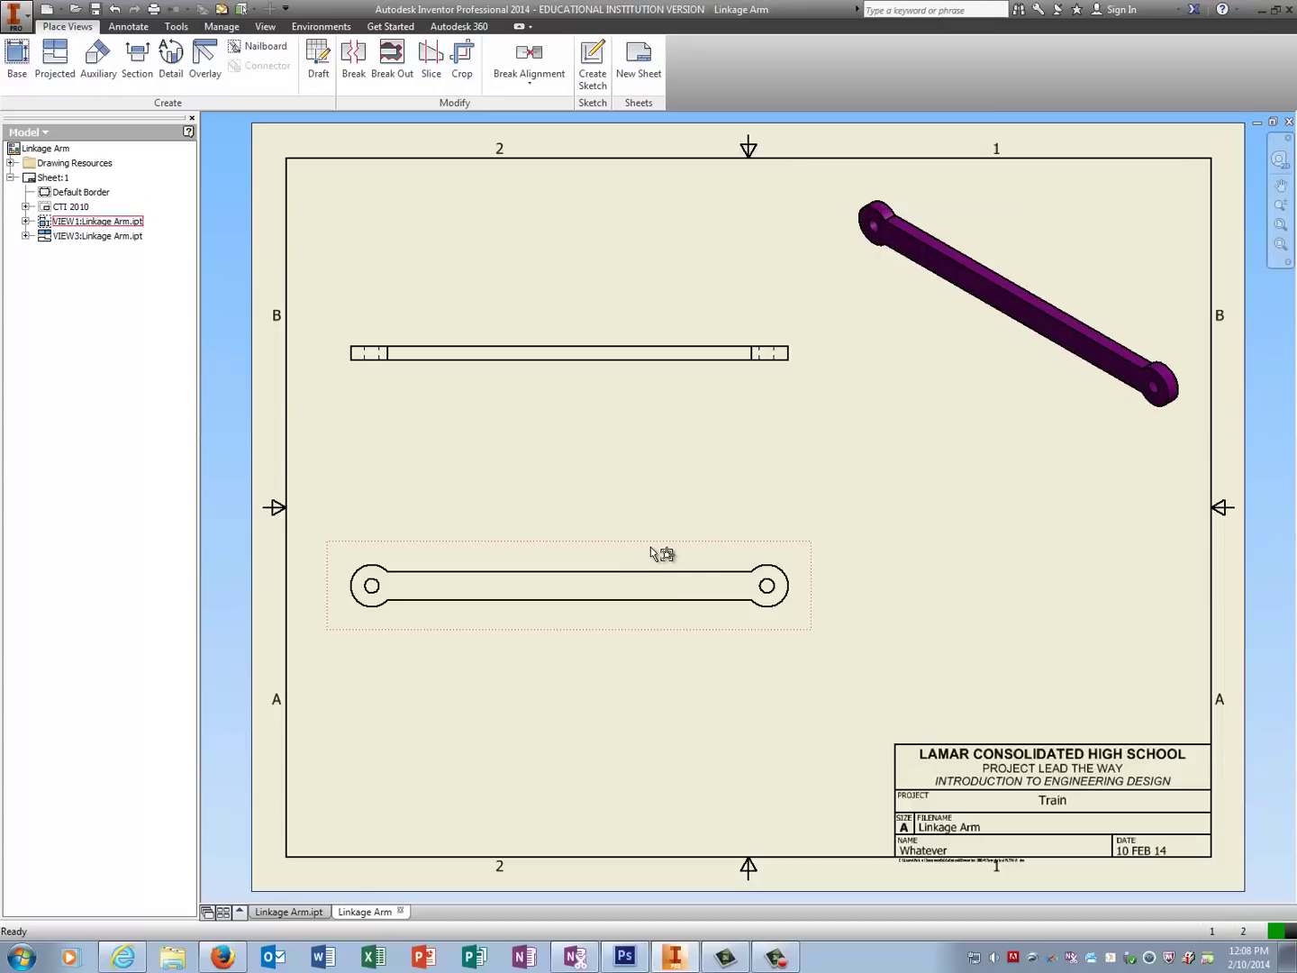
# Place a hole note for the left hole just below it in the front view.
pyautogui.click(127, 27)
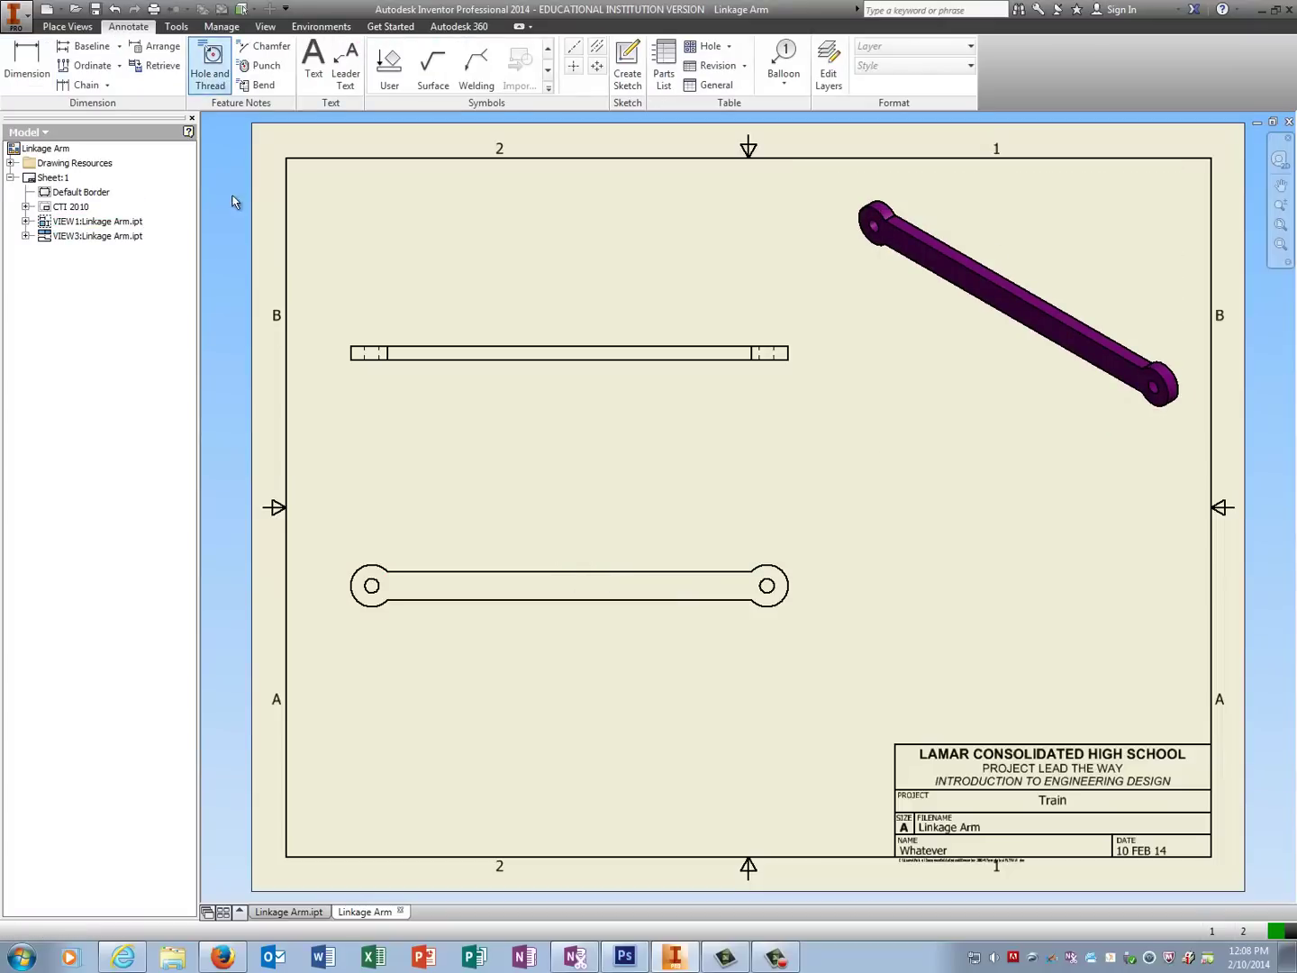
pyautogui.click(220, 85)
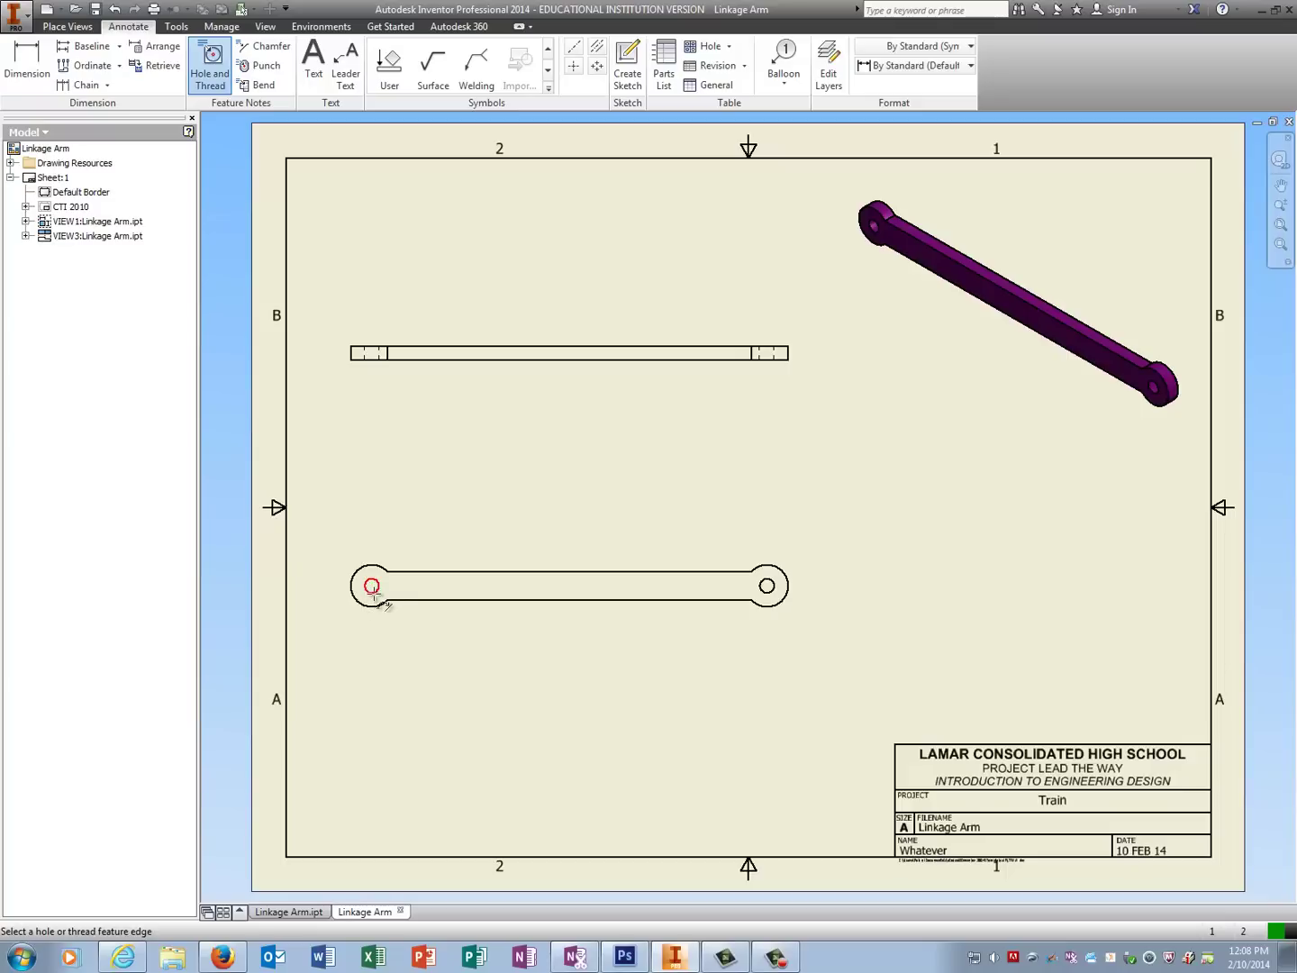
pyautogui.click(372, 587)
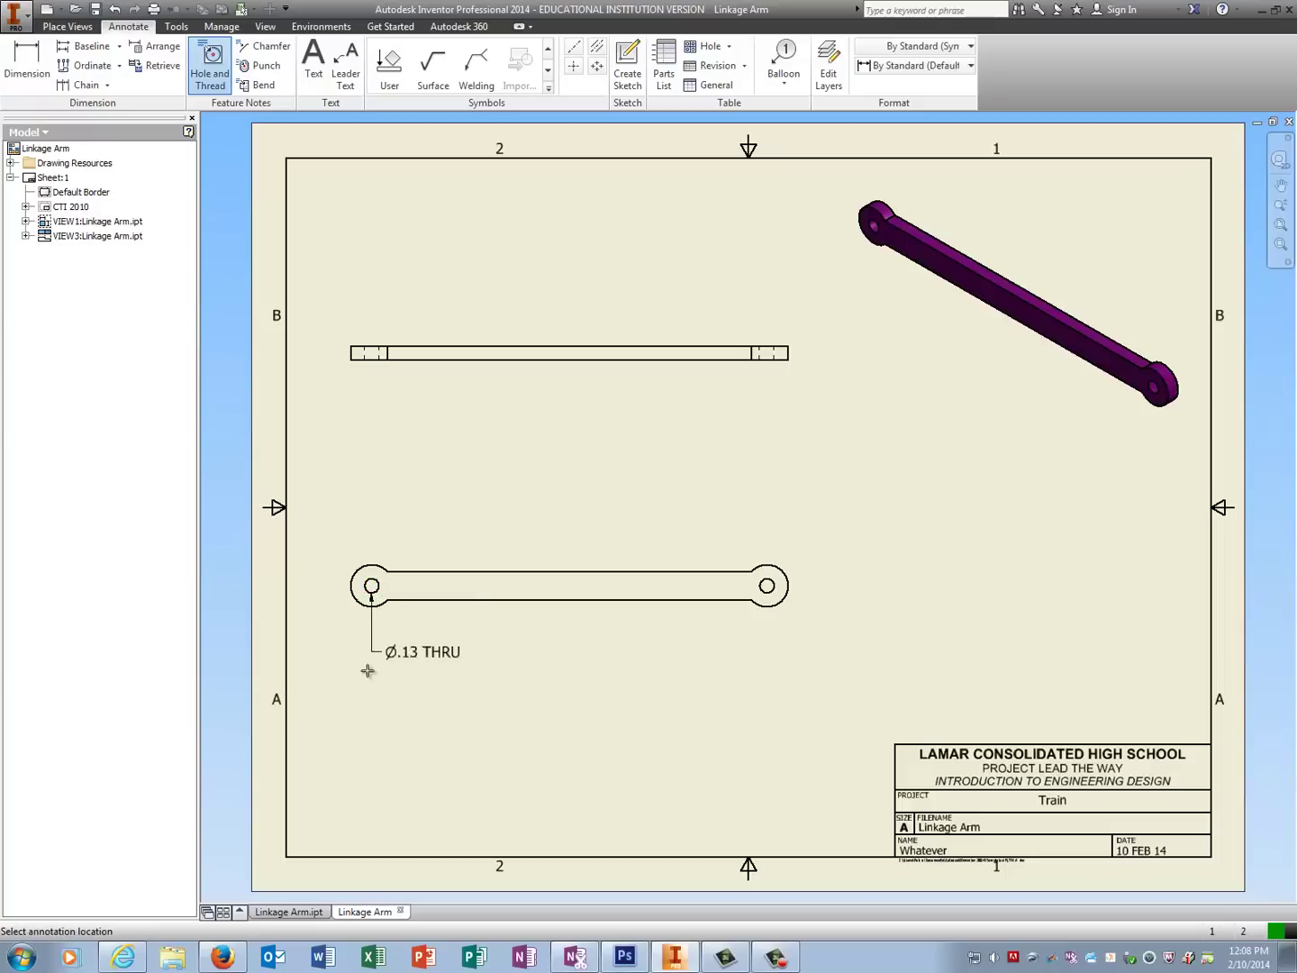
pyautogui.click(442, 661)
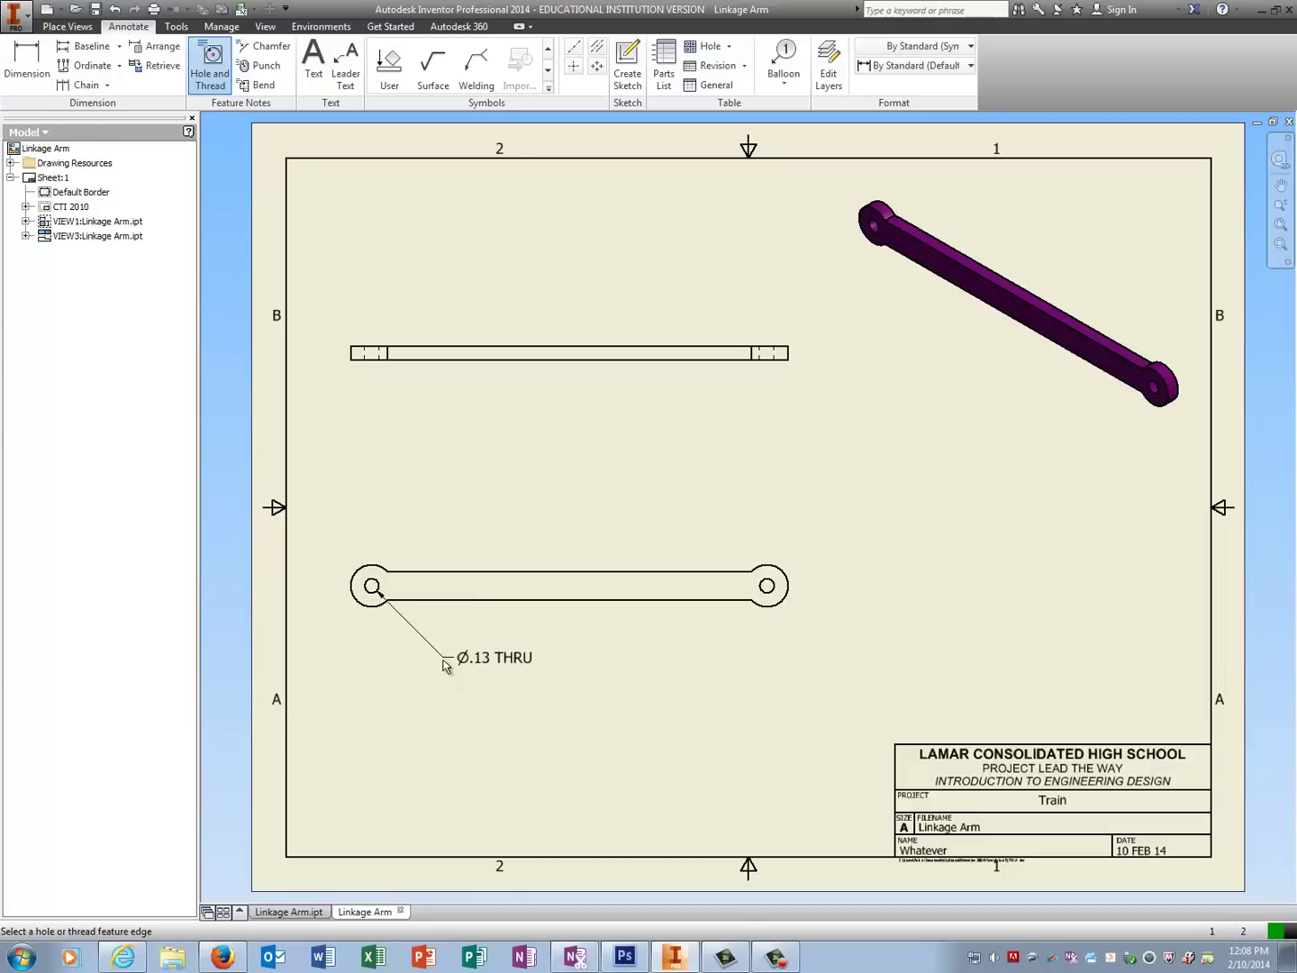
pyautogui.press('Escape')
# Set the hole note's primary and alternate precision to three decimals and add TYP.
pyautogui.doubleClick(492, 660)
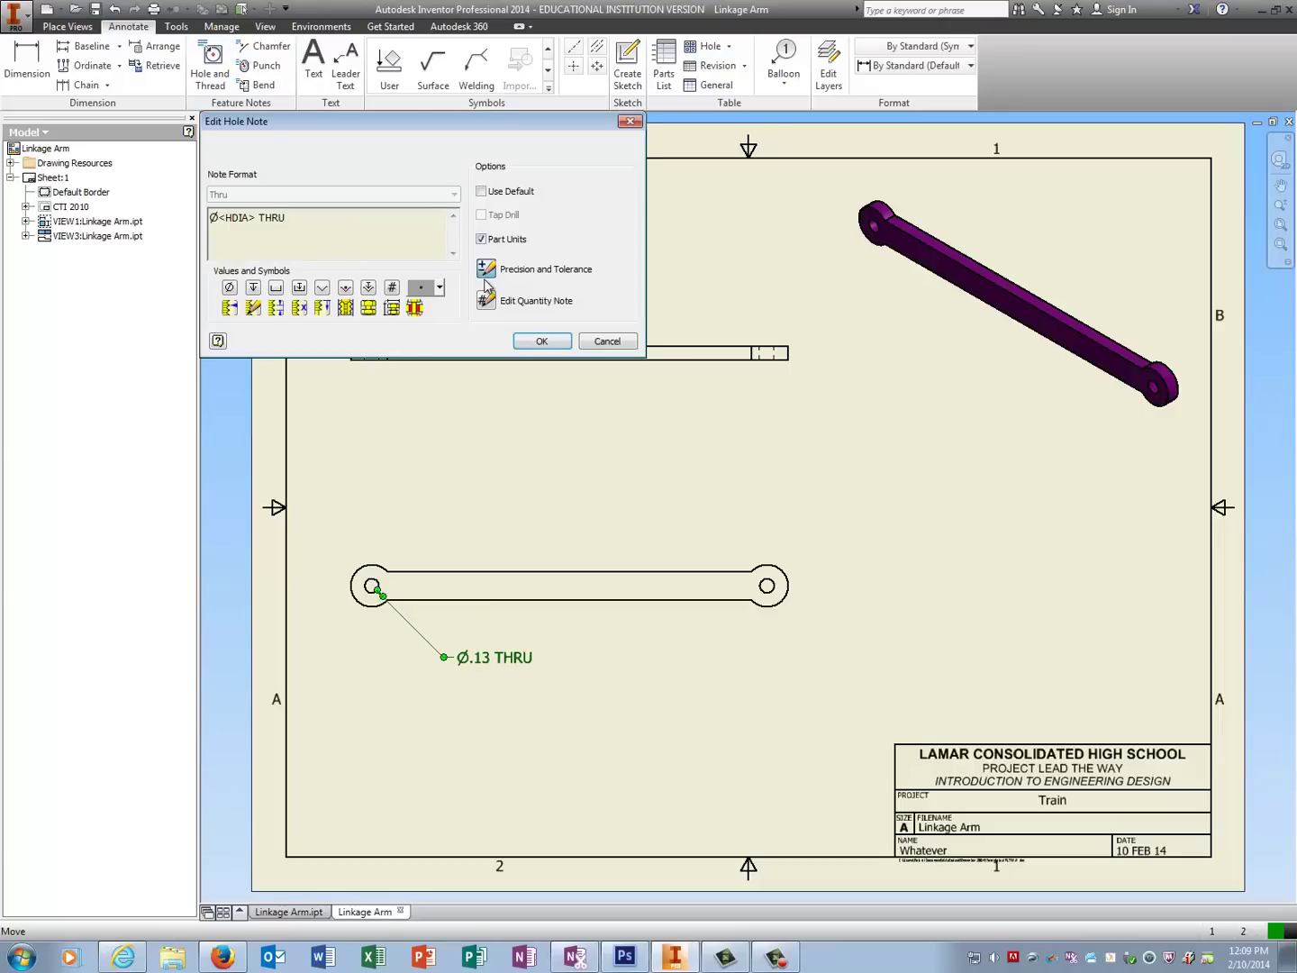
pyautogui.click(485, 274)
pyautogui.click(214, 146)
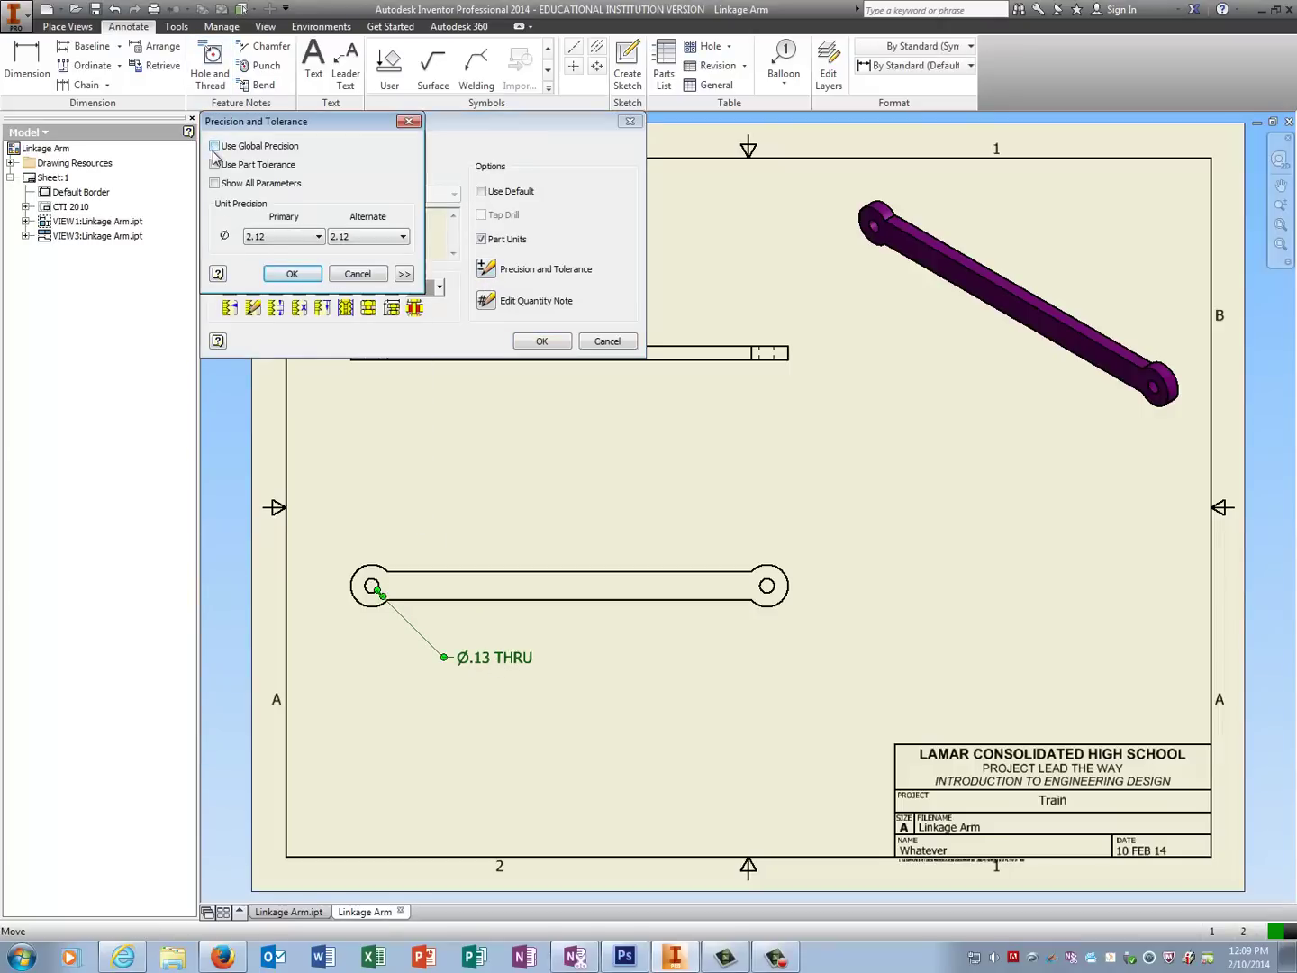
pyautogui.click(284, 236)
pyautogui.click(279, 302)
pyautogui.click(369, 236)
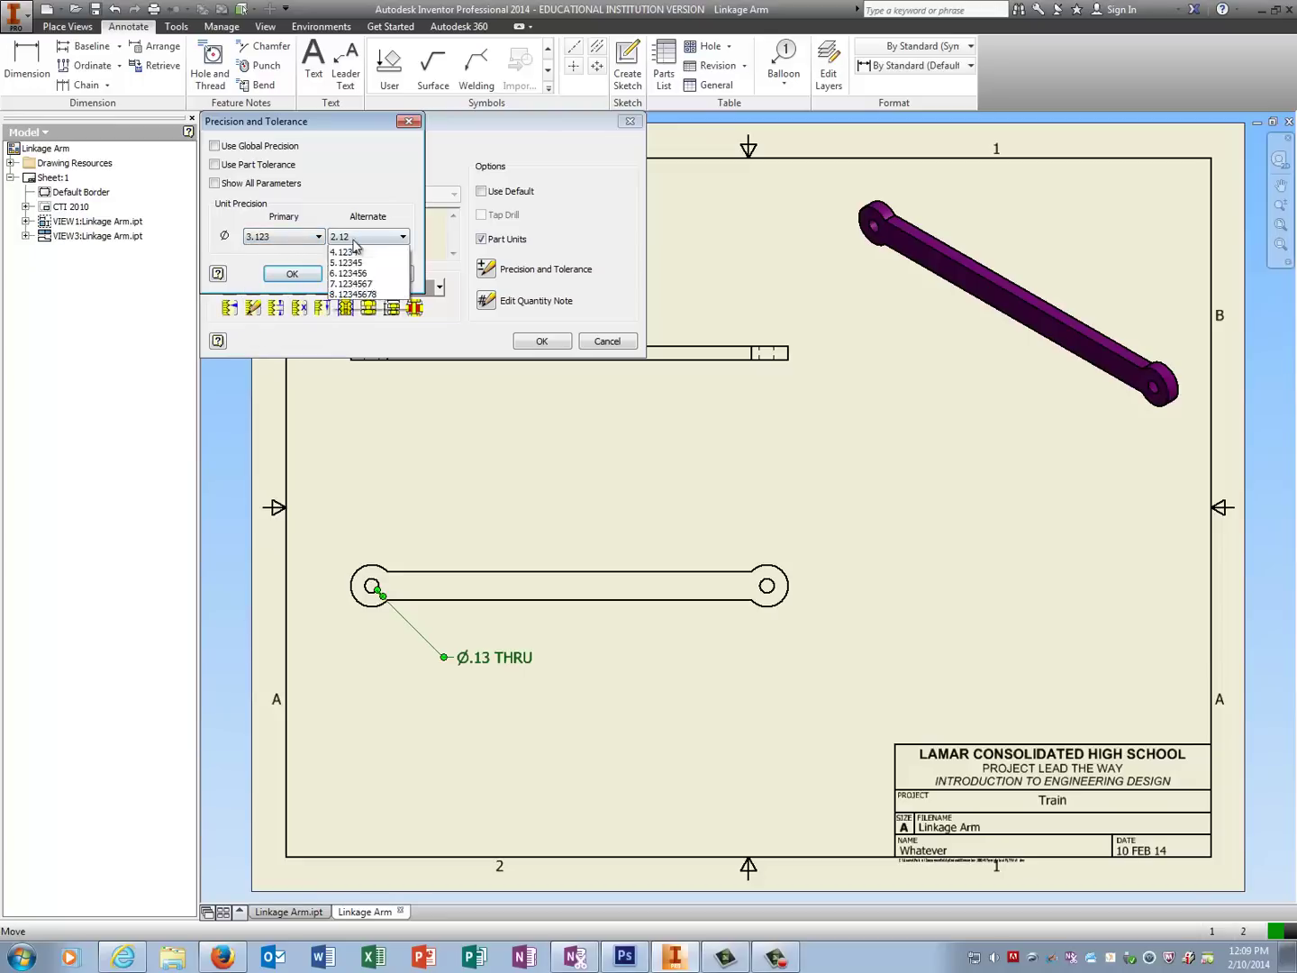
pyautogui.click(365, 280)
pyautogui.click(292, 274)
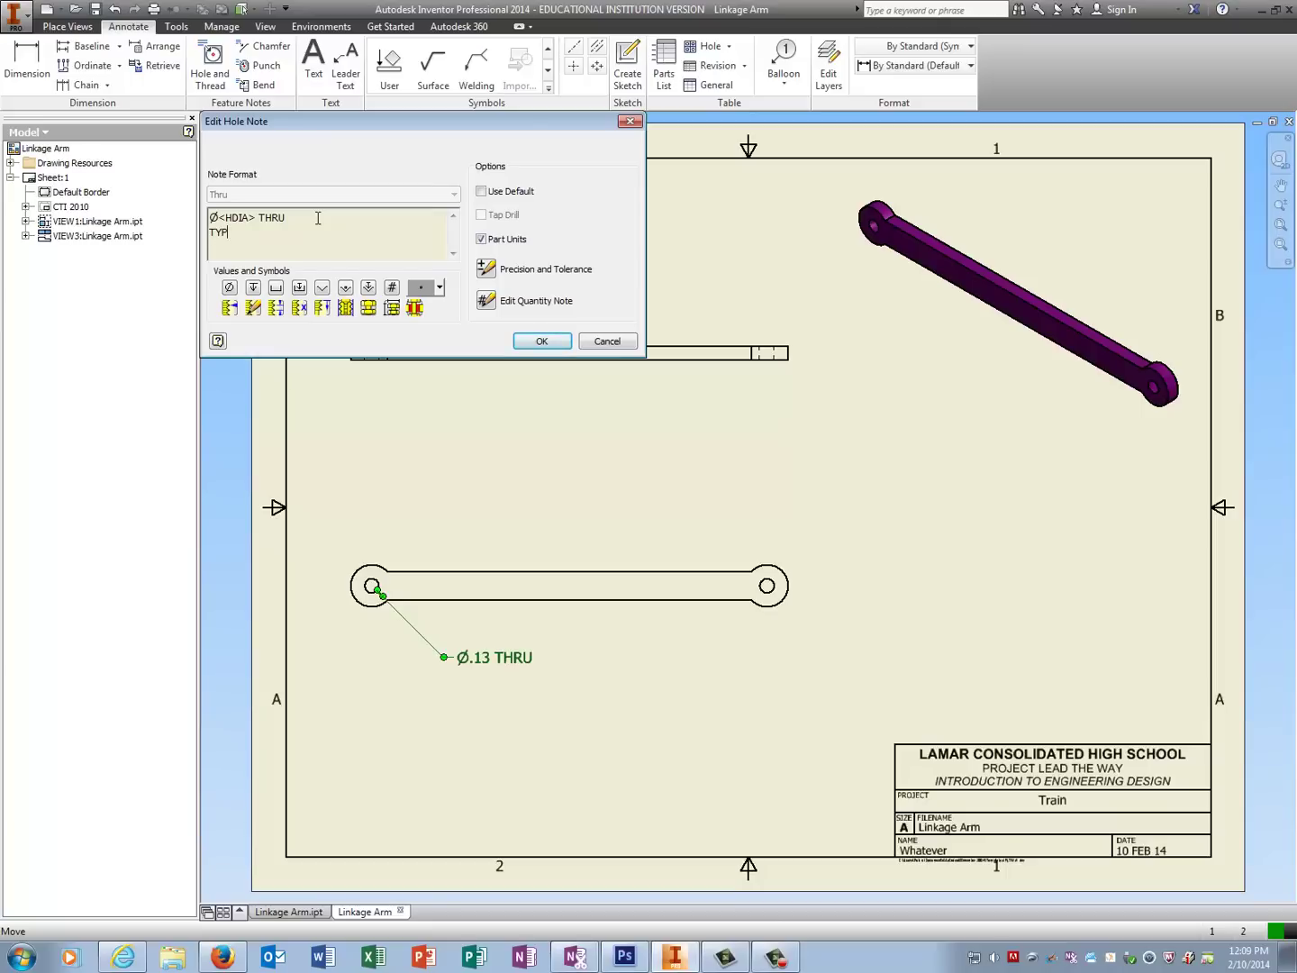
pyautogui.click(541, 340)
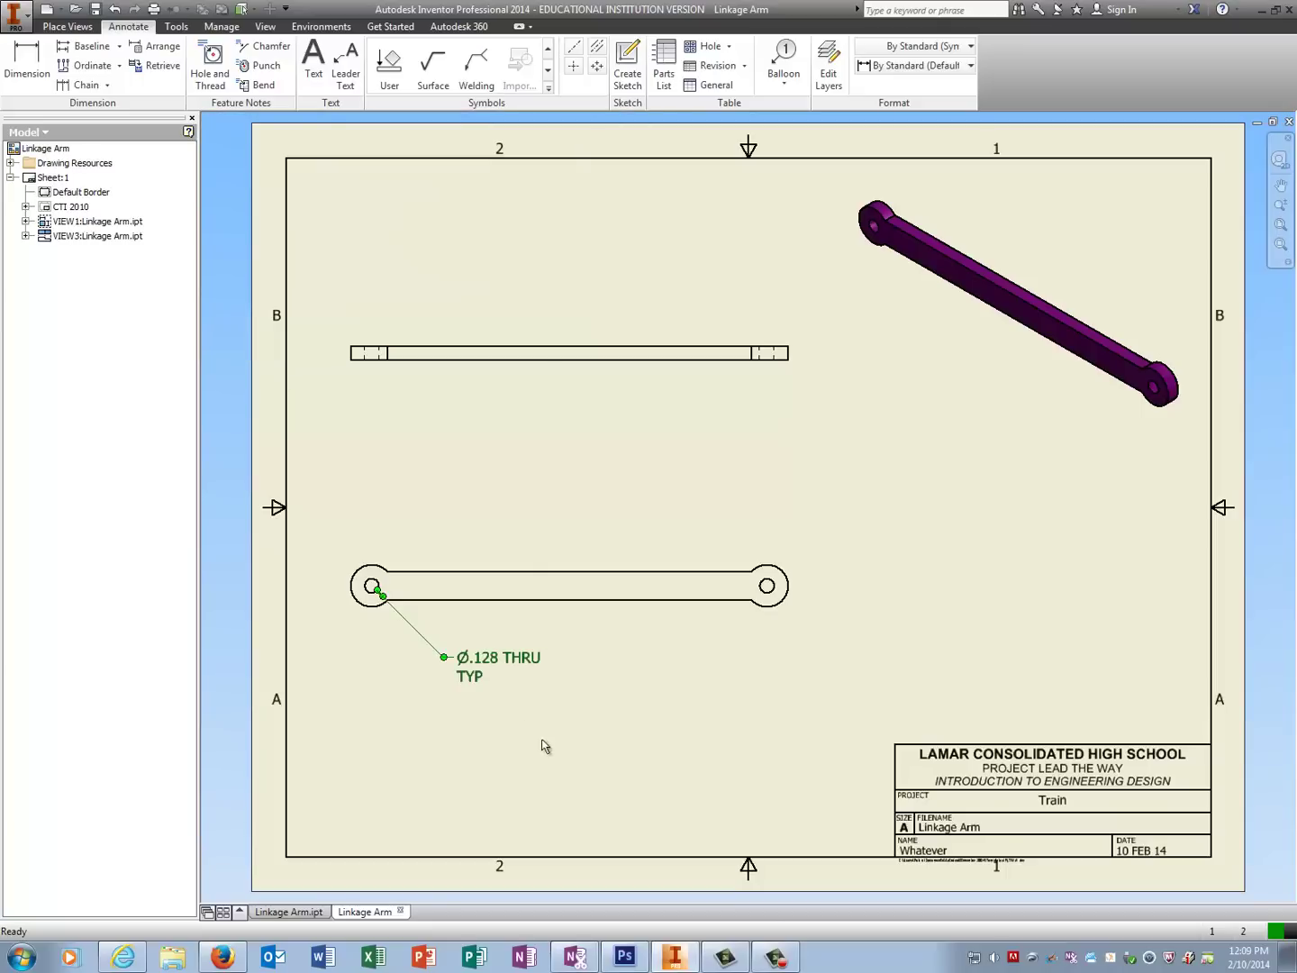
# Place a radius dimension on the right end's outer arc of the front view.
pyautogui.click(494, 667)
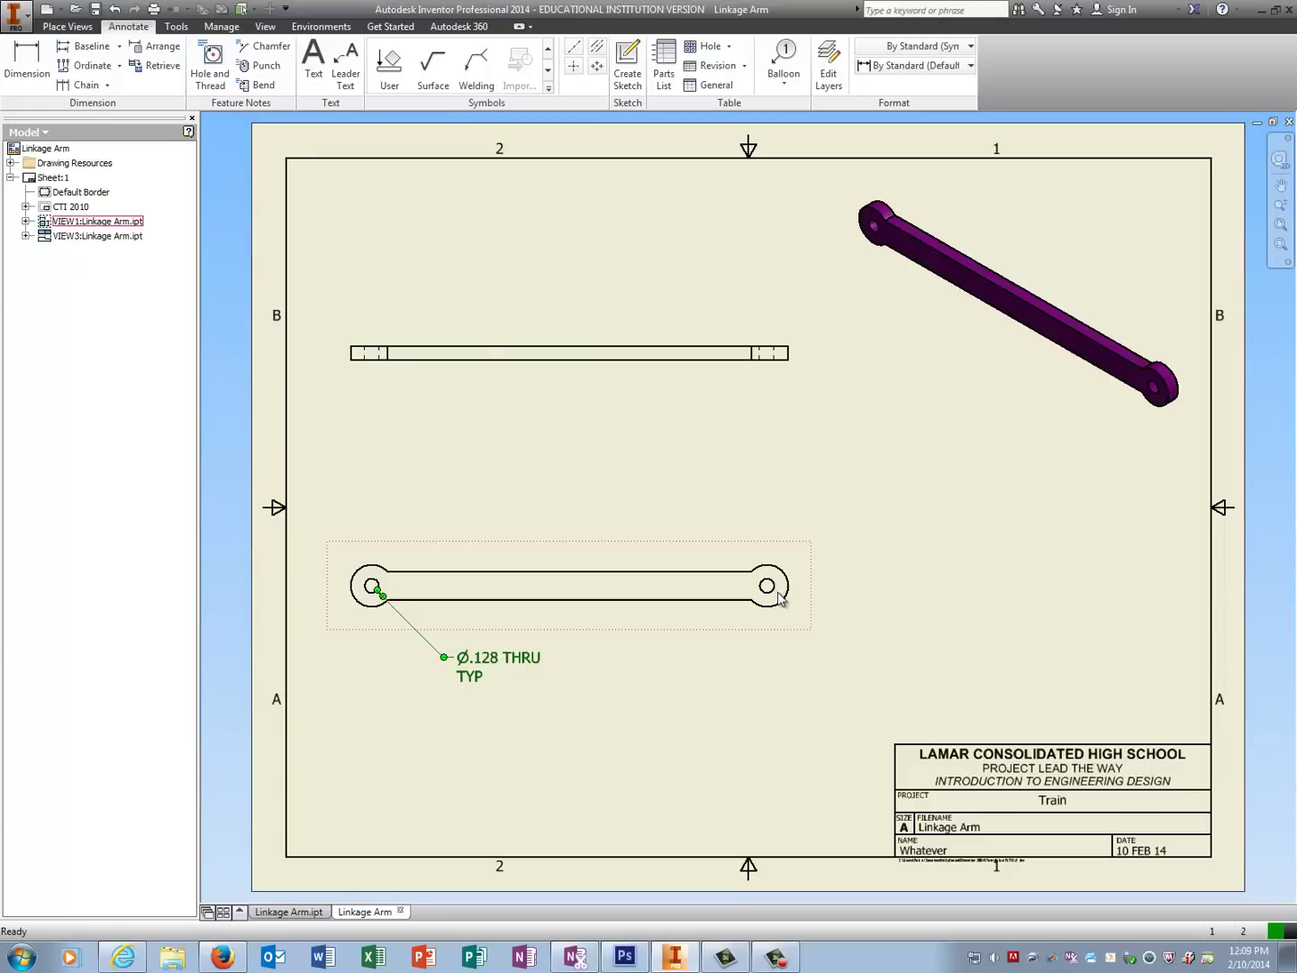
pyautogui.click(4, 53)
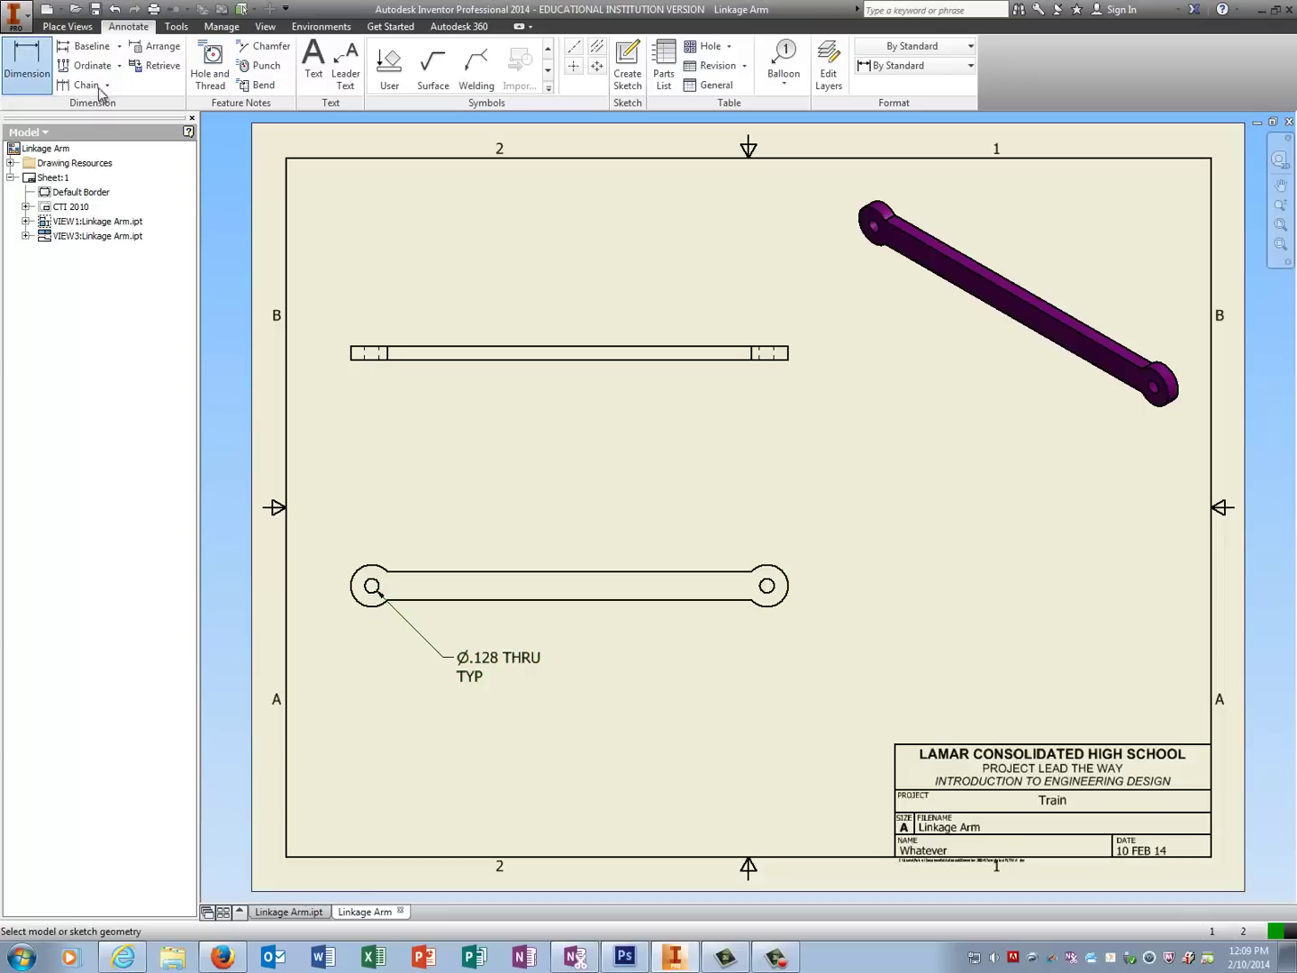
pyautogui.click(779, 568)
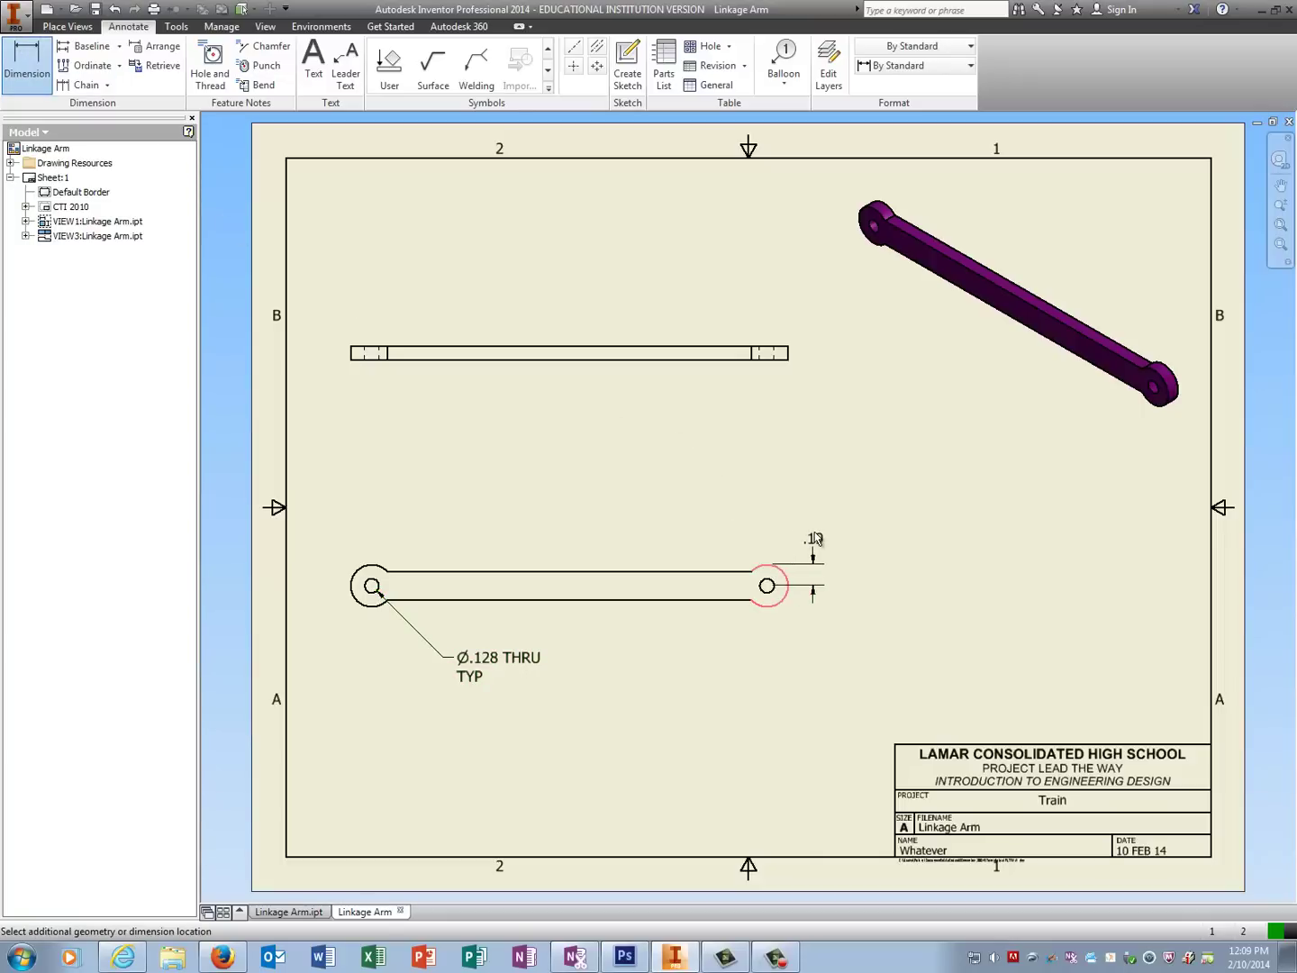
pyautogui.press('Escape')
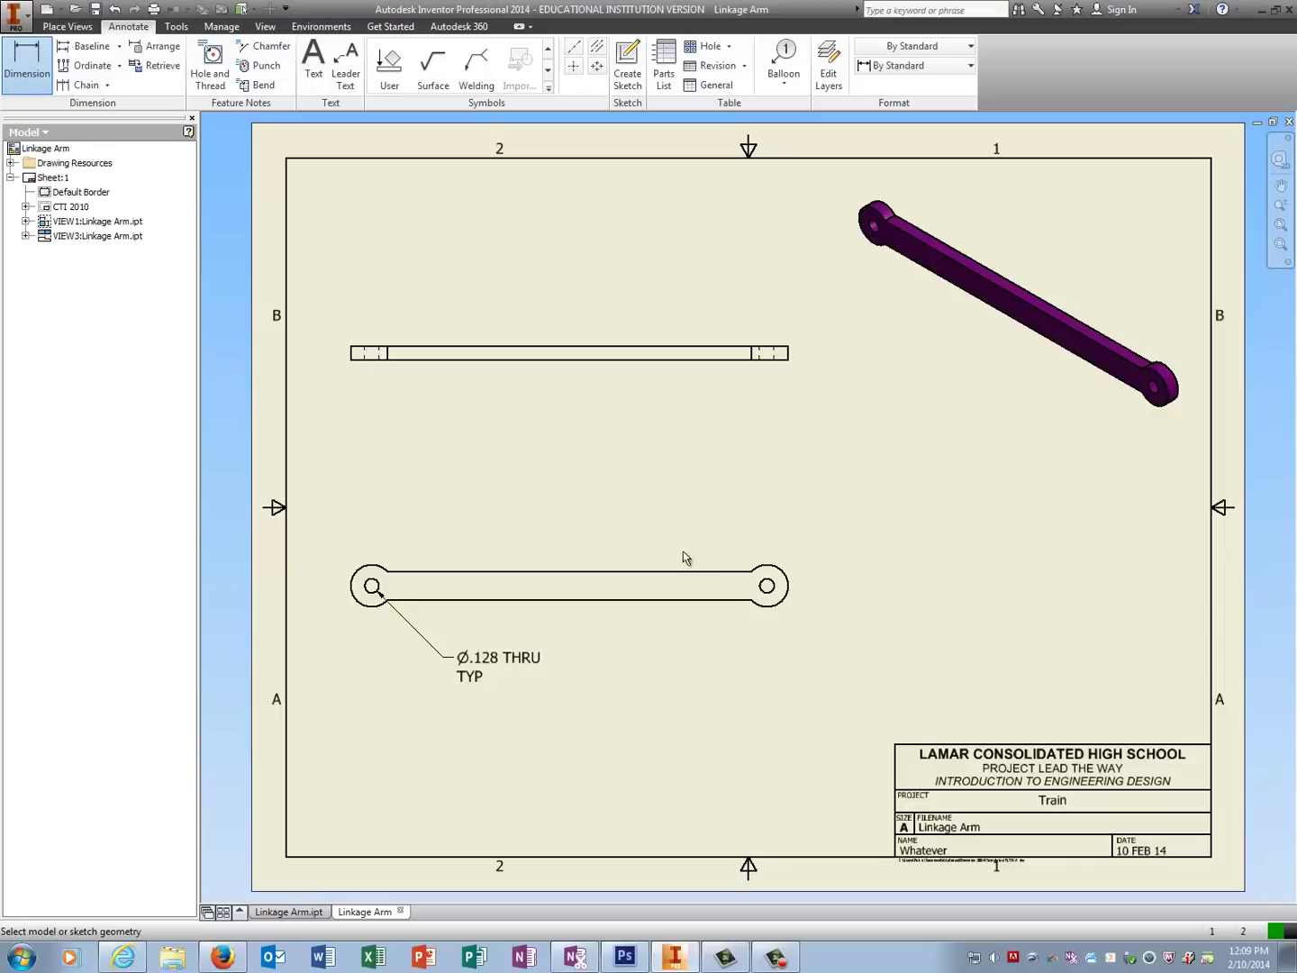
pyautogui.click(788, 576)
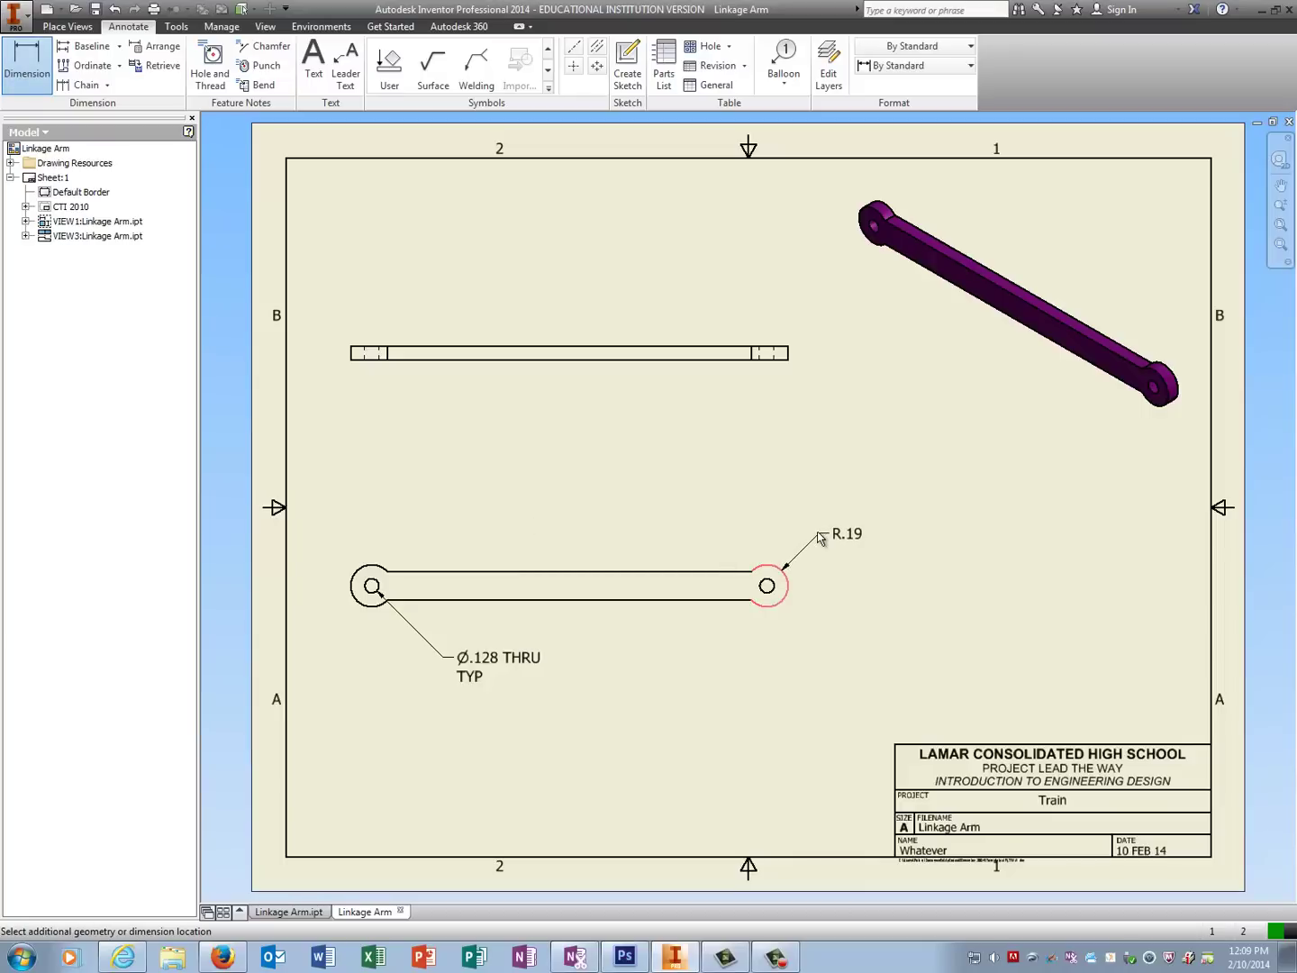
pyautogui.click(817, 533)
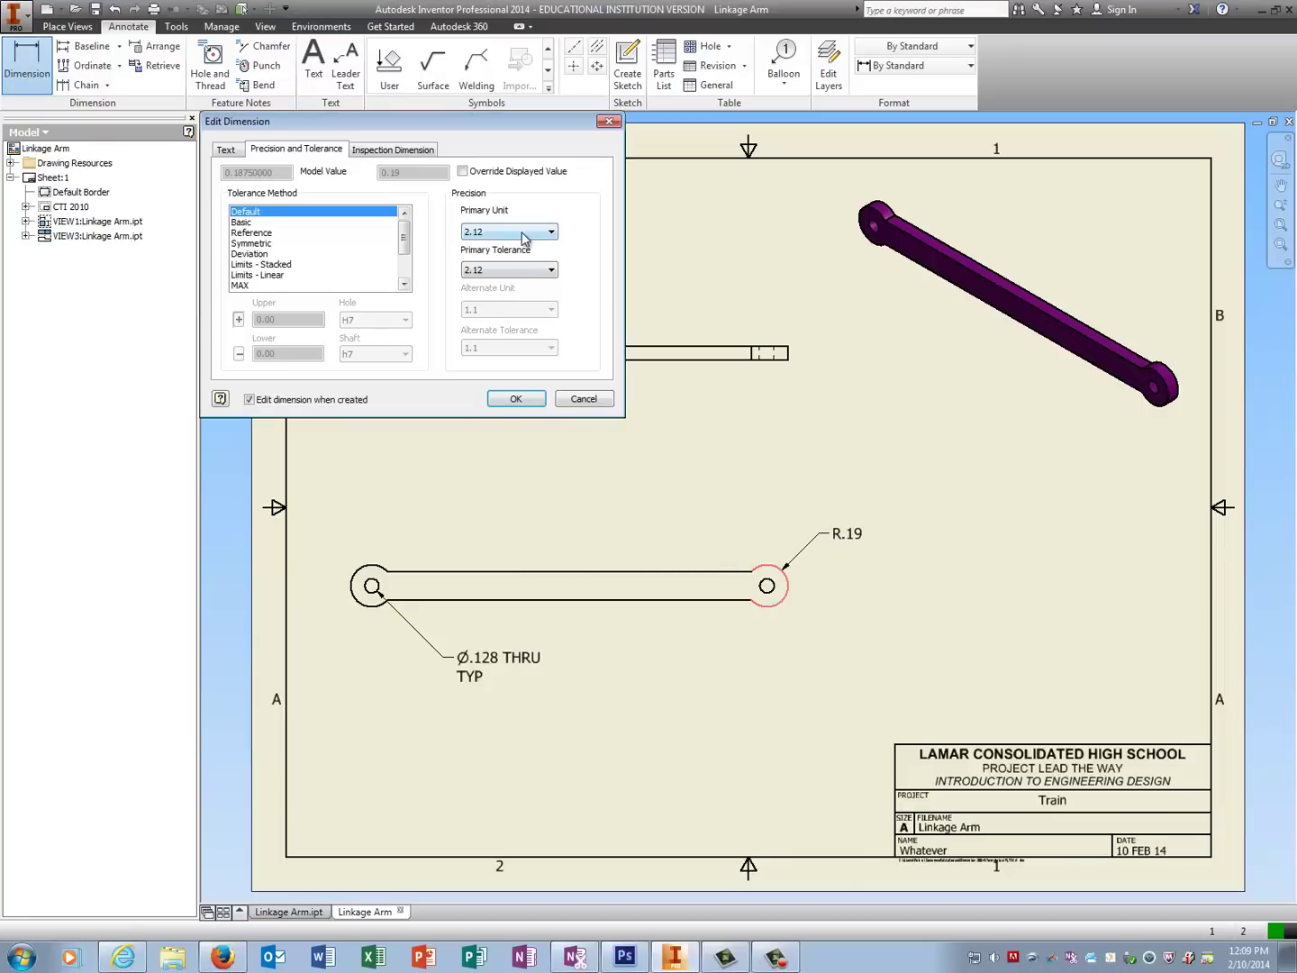
# Show the radius to four decimals as R.1875 and append TYP to its text.
pyautogui.click(528, 237)
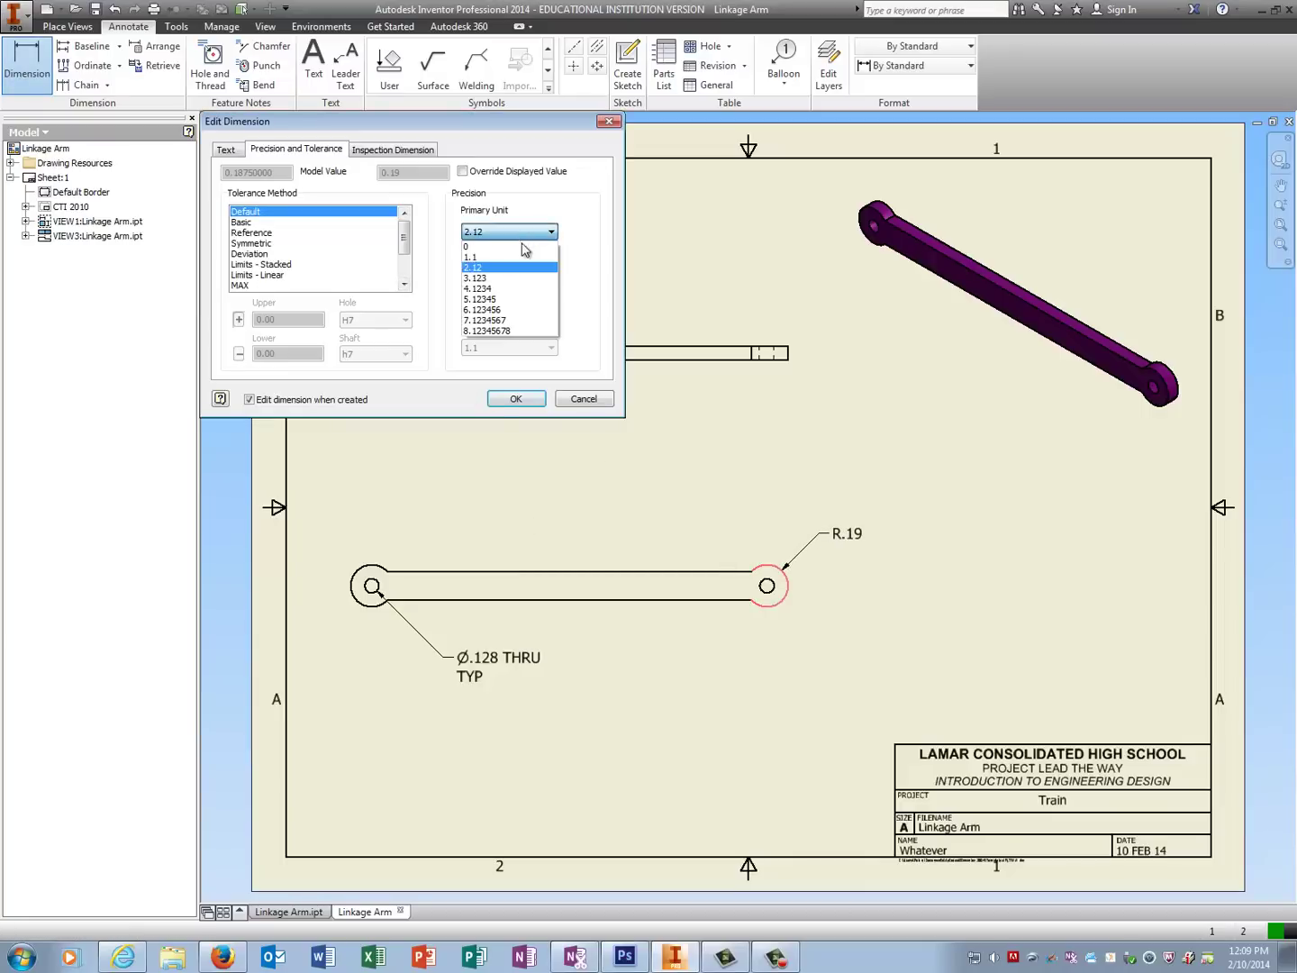
pyautogui.click(514, 289)
pyautogui.click(509, 270)
pyautogui.click(490, 332)
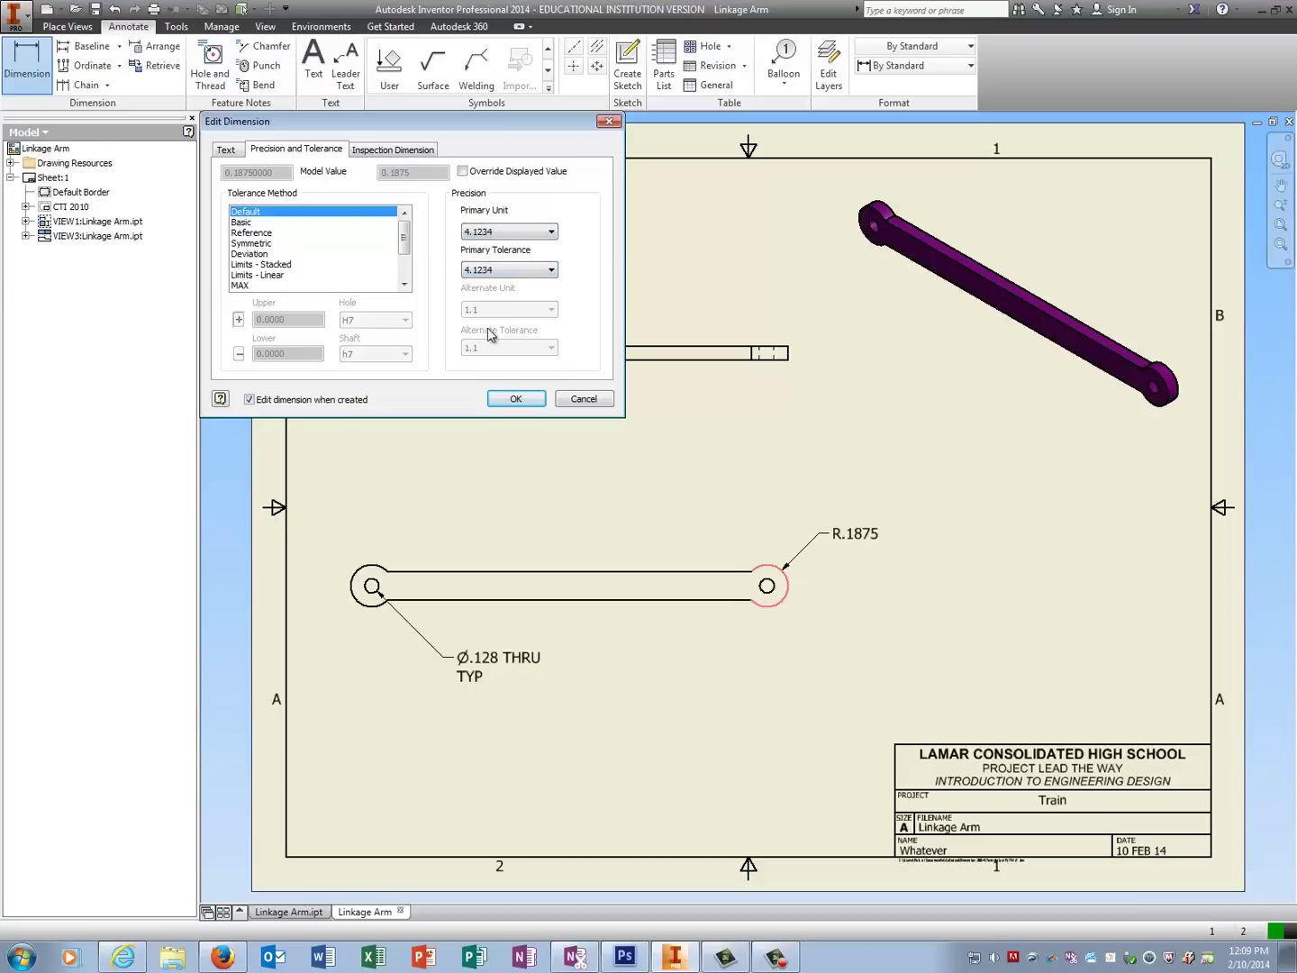
pyautogui.click(223, 149)
pyautogui.click(323, 212)
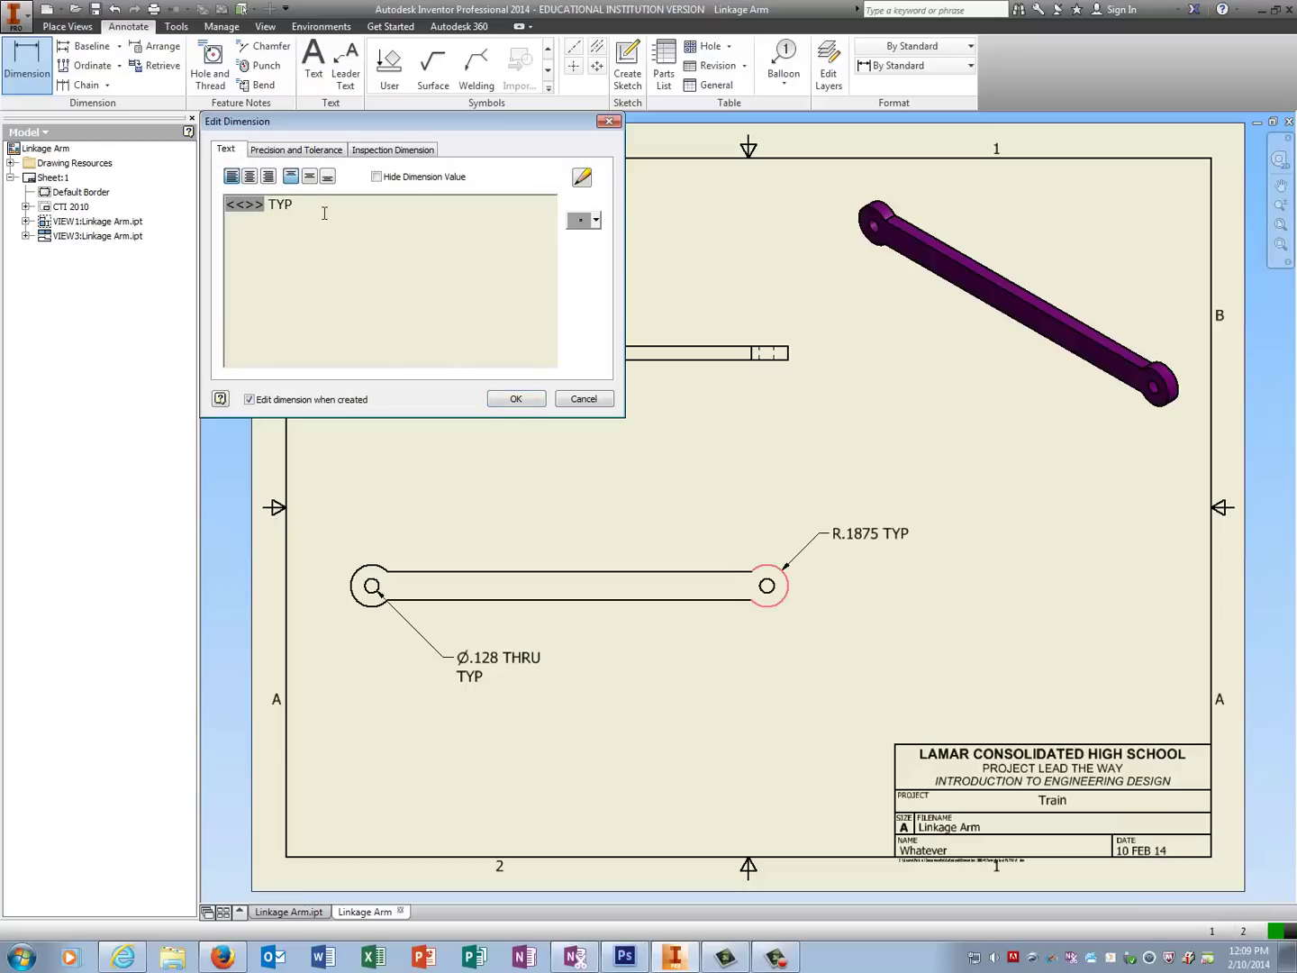
pyautogui.click(514, 399)
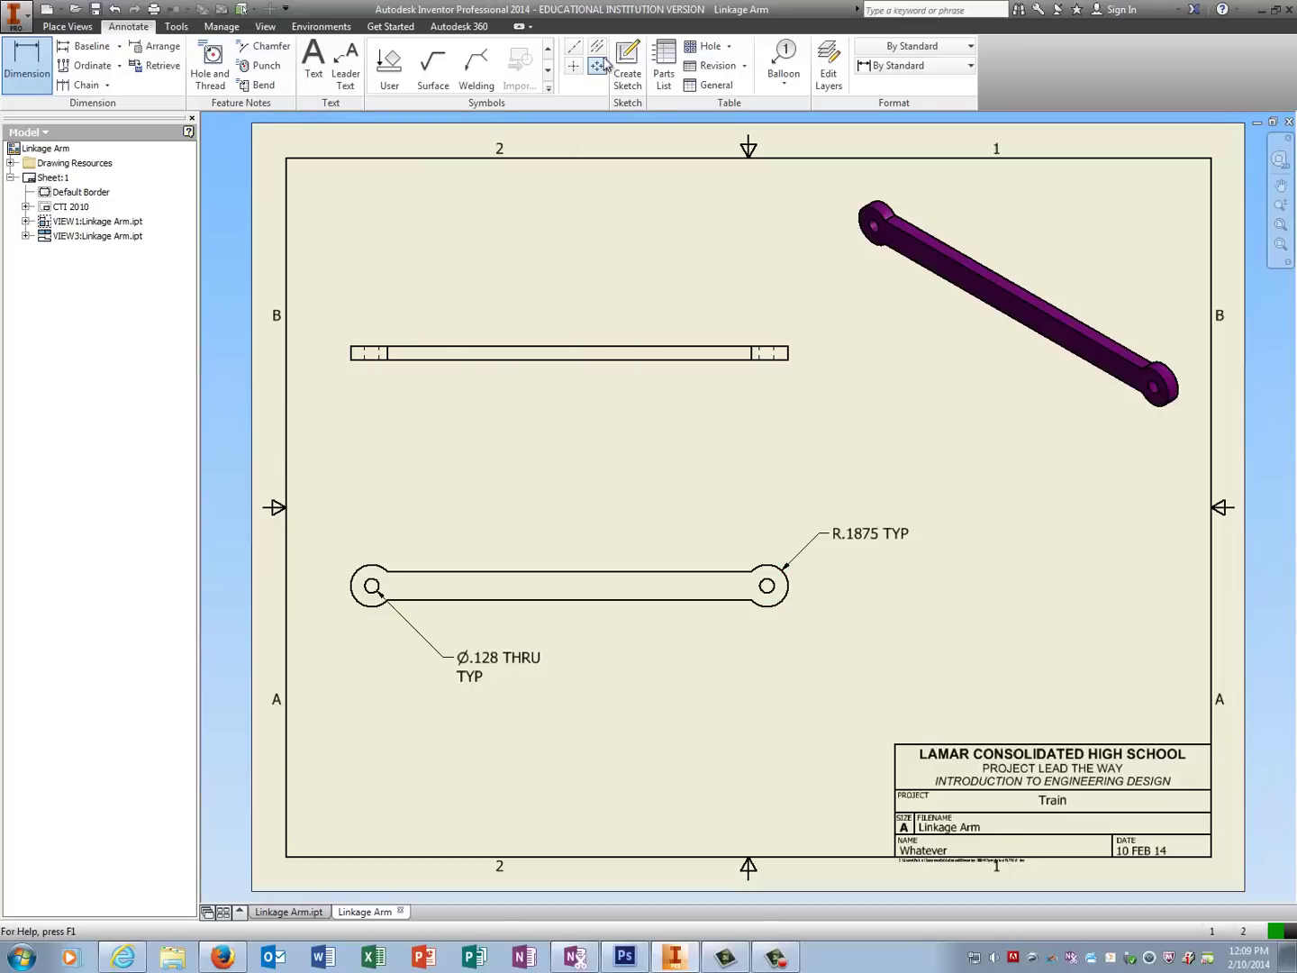
# Add center marks to the left and right holes.
pyautogui.click(573, 65)
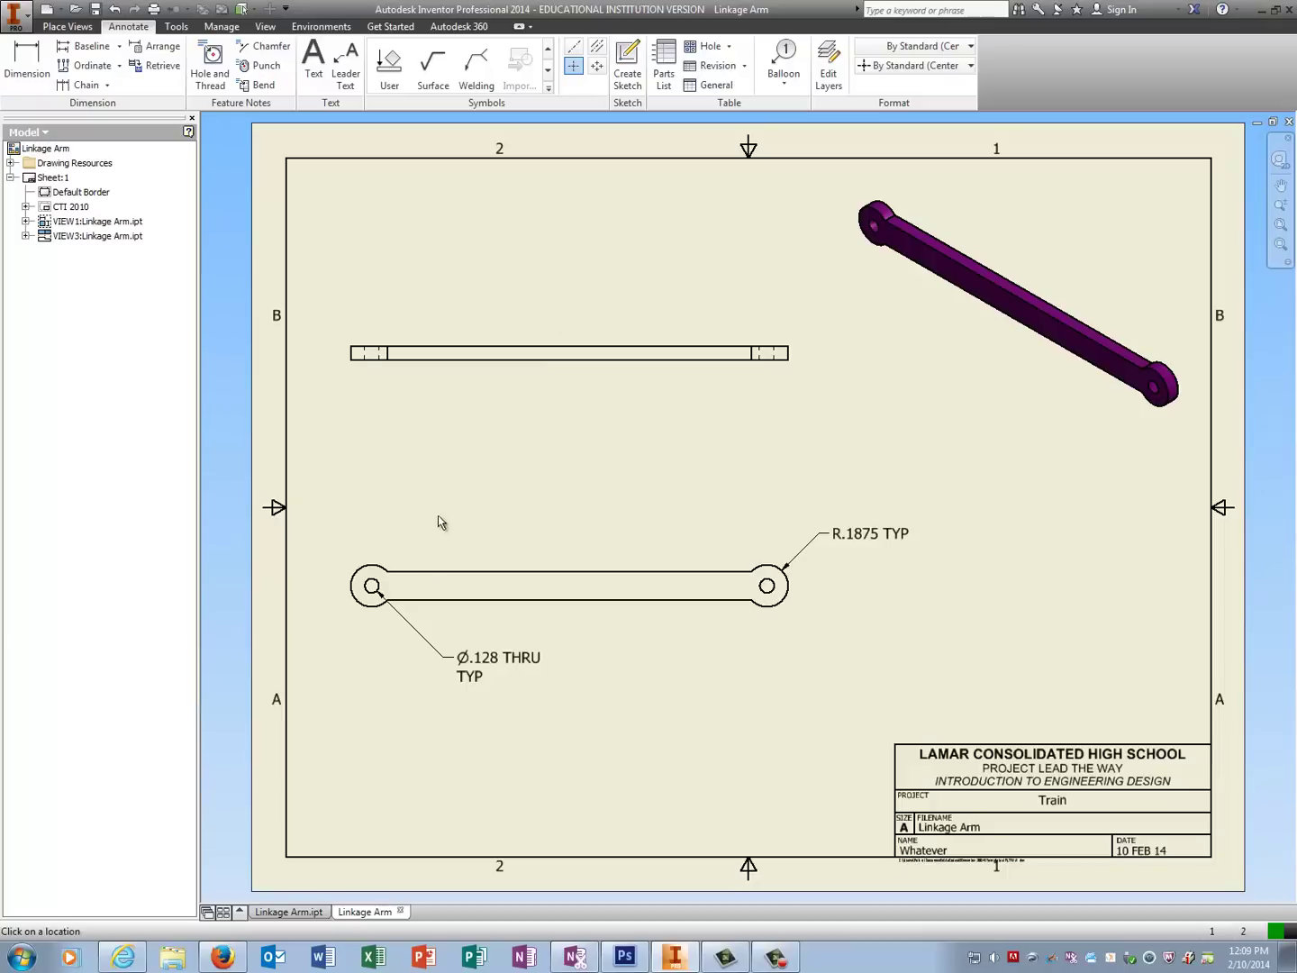
pyautogui.click(373, 579)
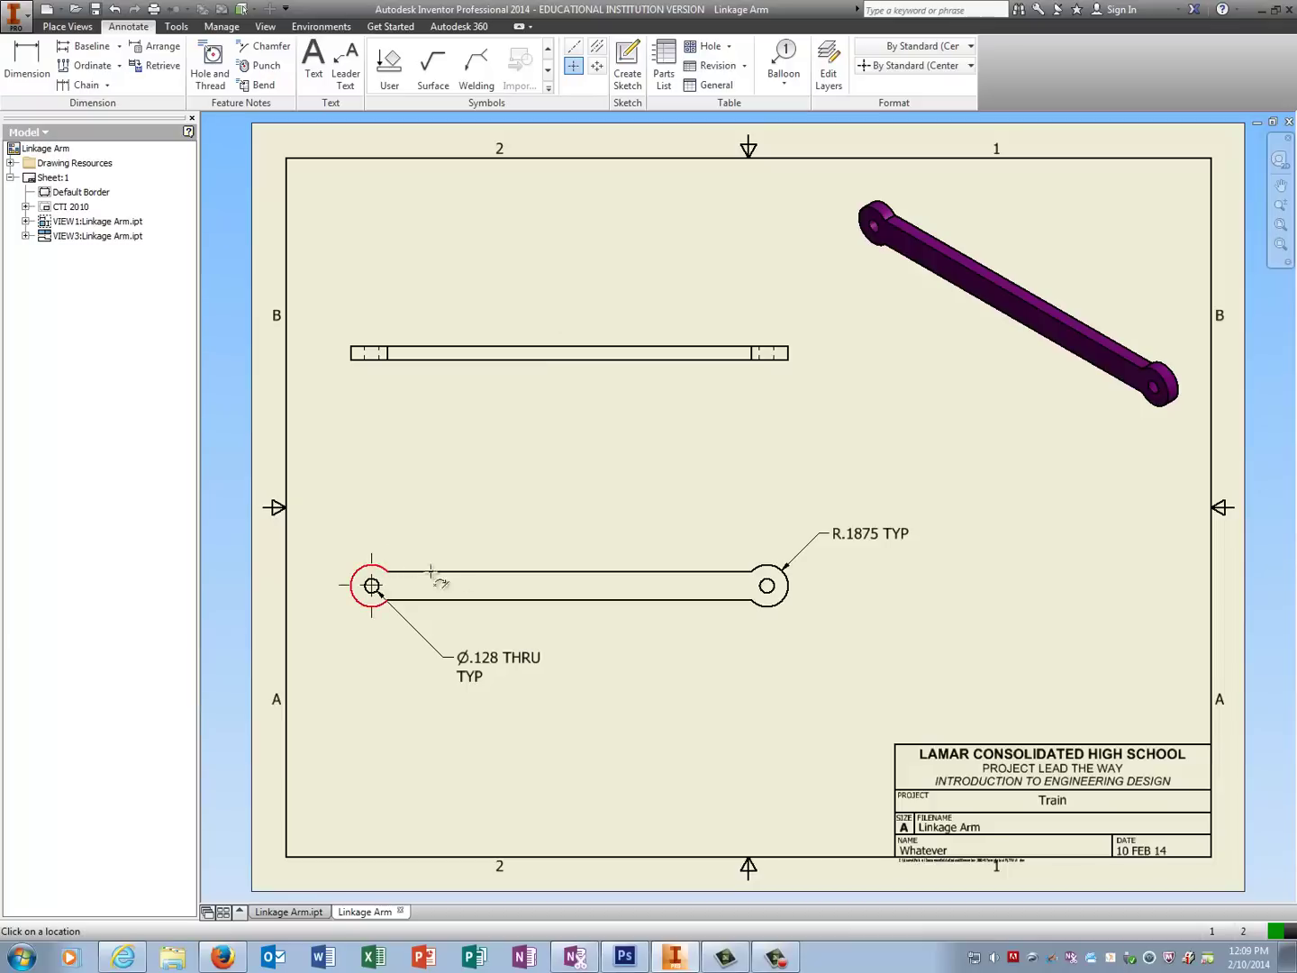
pyautogui.click(763, 563)
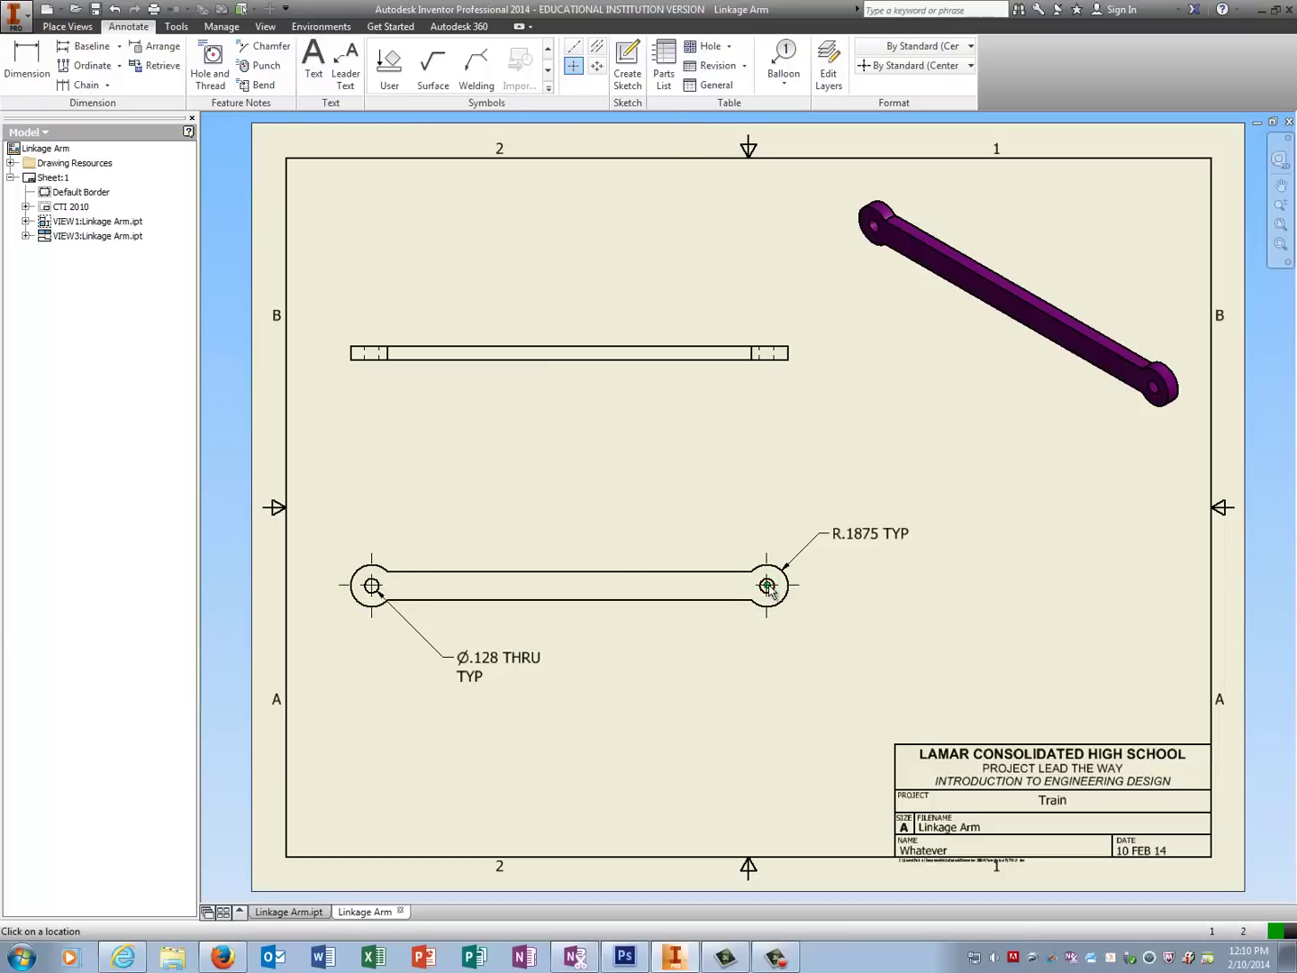
# Add bisector centerlines through the top view's two holes and lengthwise along the bottom view.
pyautogui.click(595, 50)
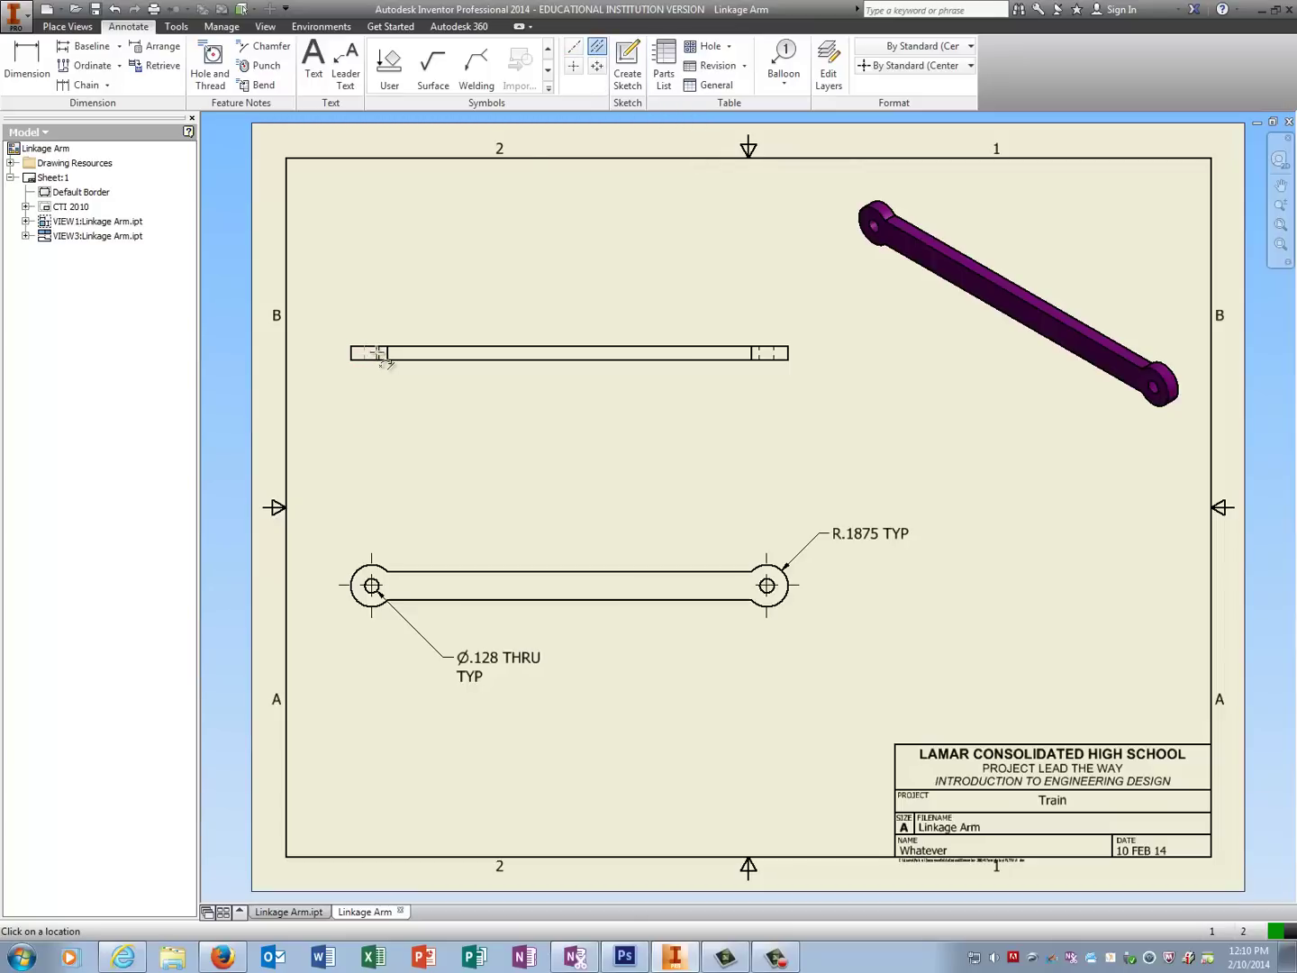
pyautogui.click(371, 352)
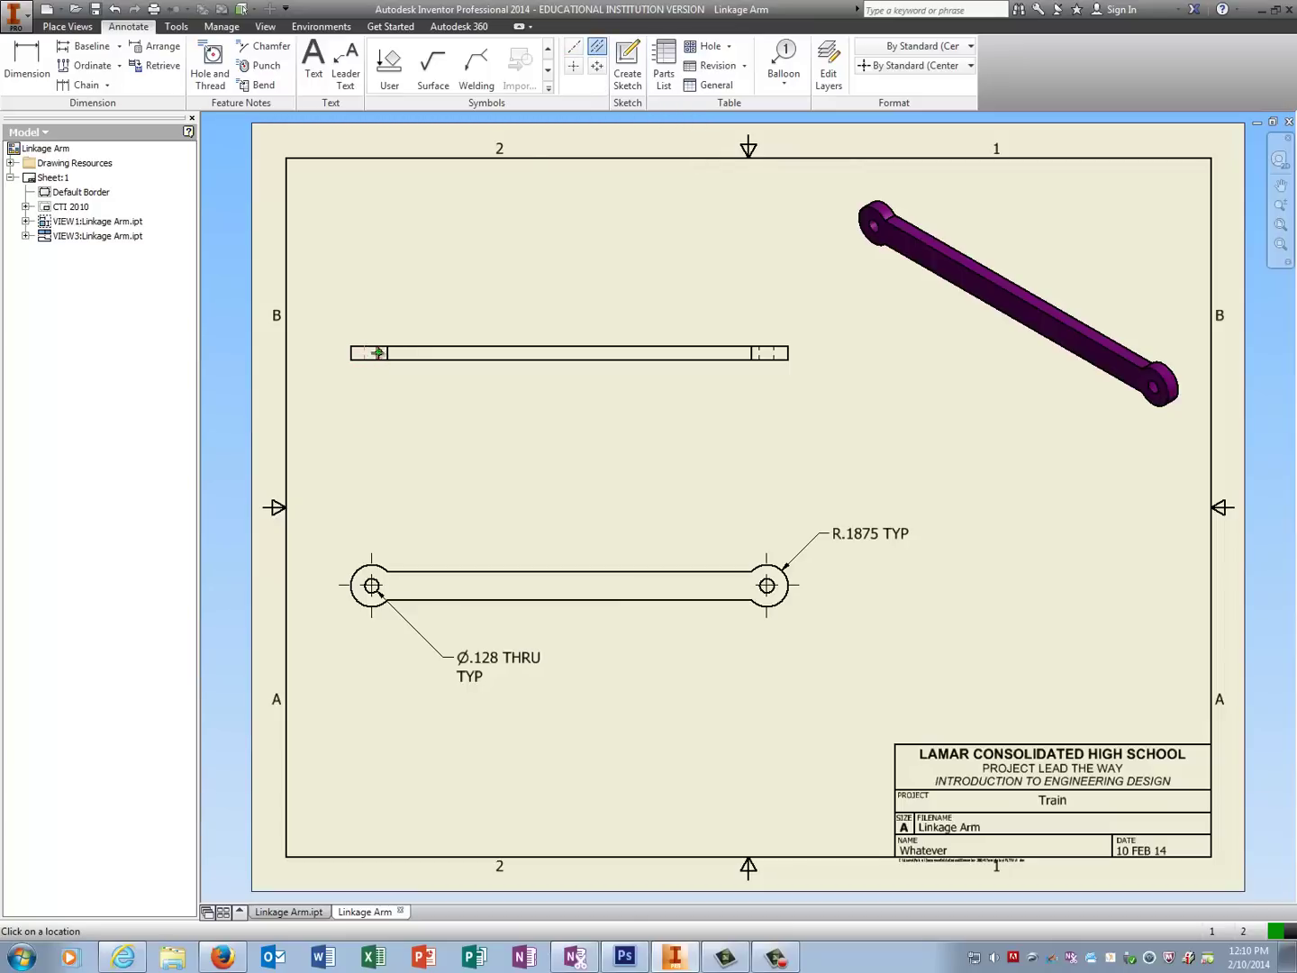
pyautogui.click(766, 355)
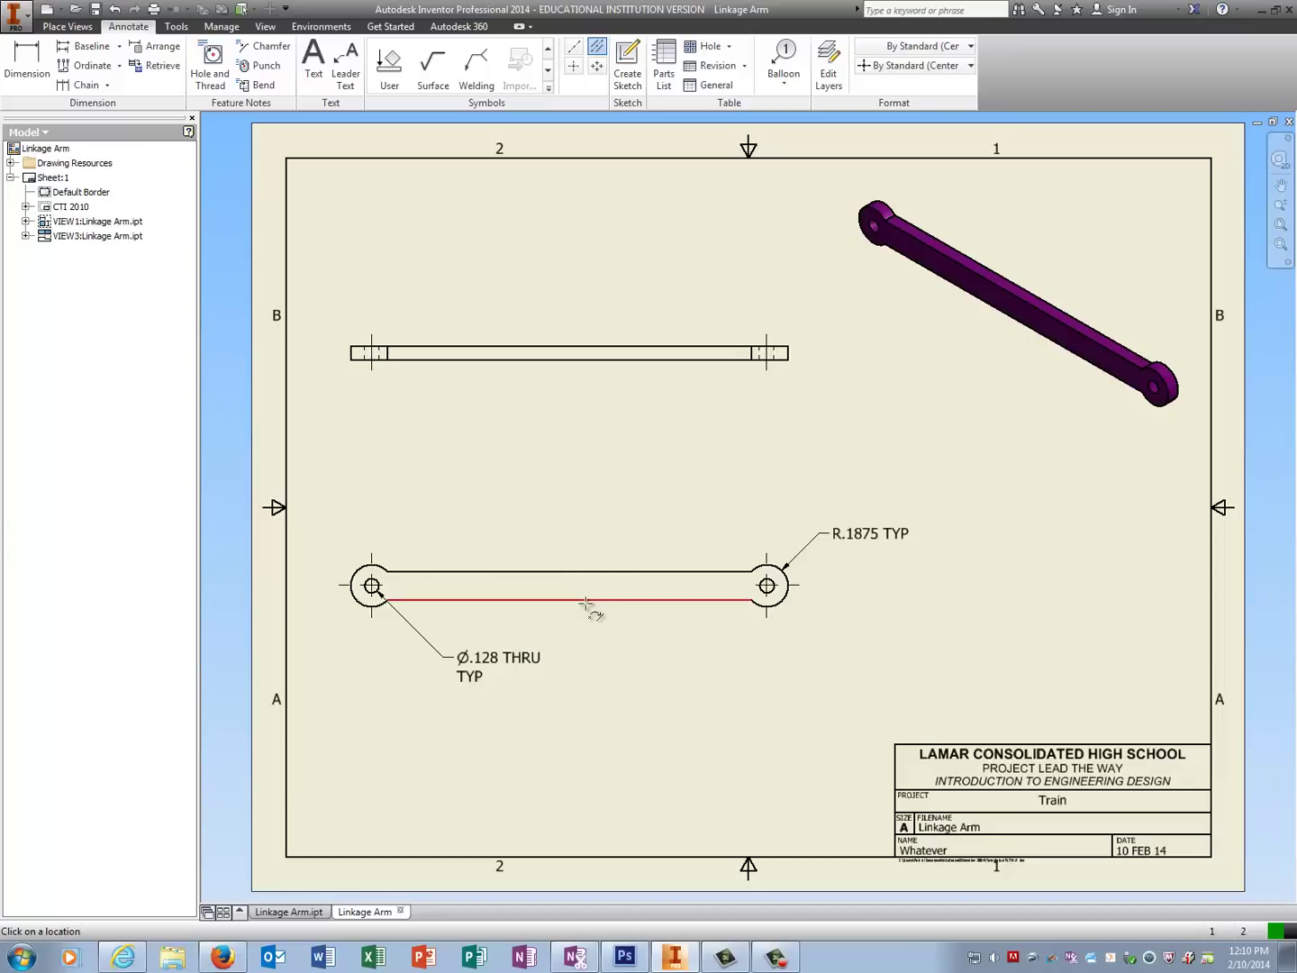
pyautogui.click(560, 572)
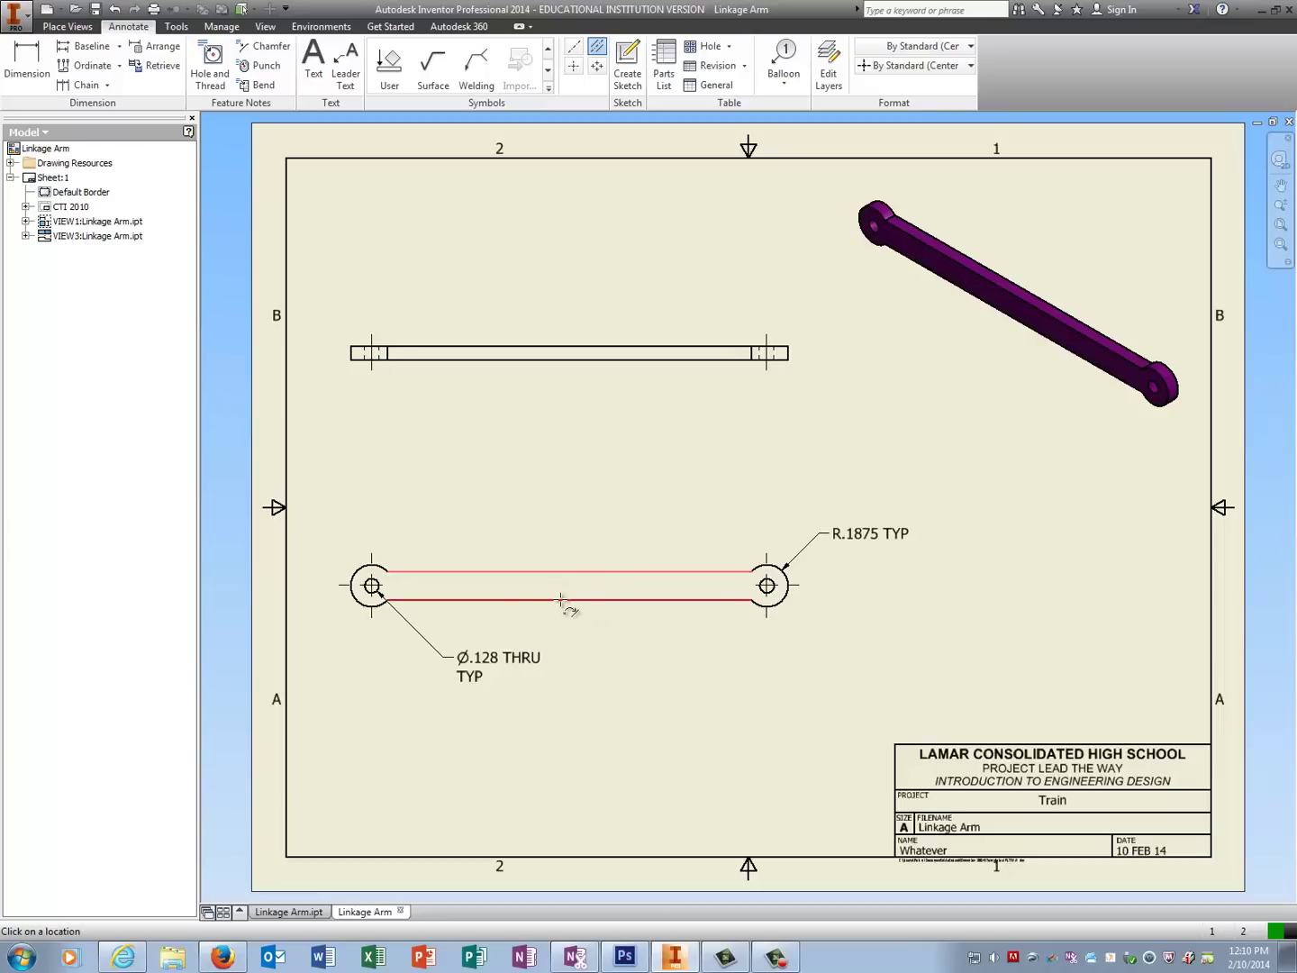
pyautogui.click(570, 600)
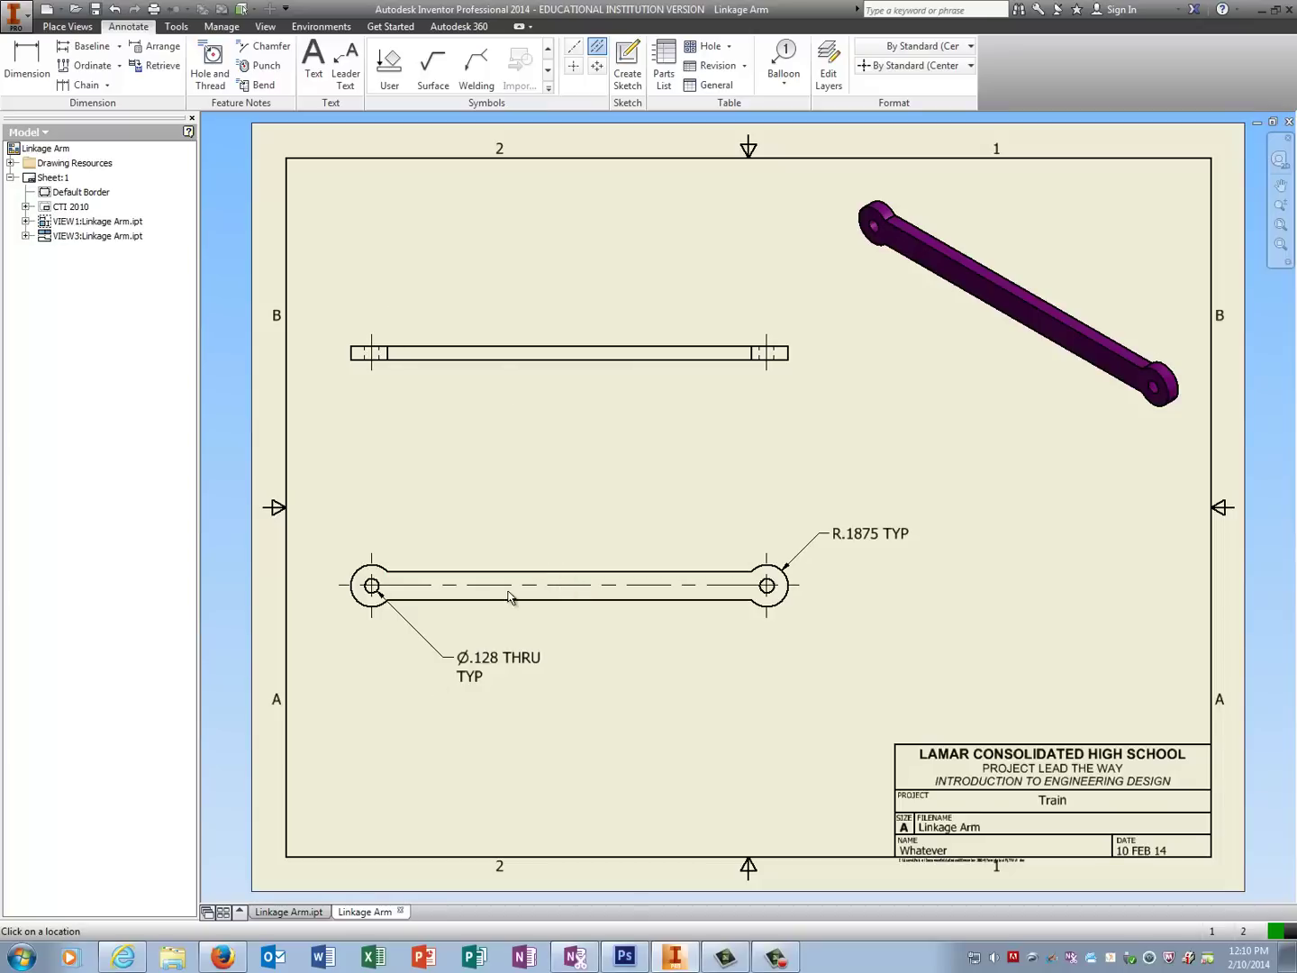
# Dimension the arm's .25 width between the bottom view's long edges.
pyautogui.press('d')
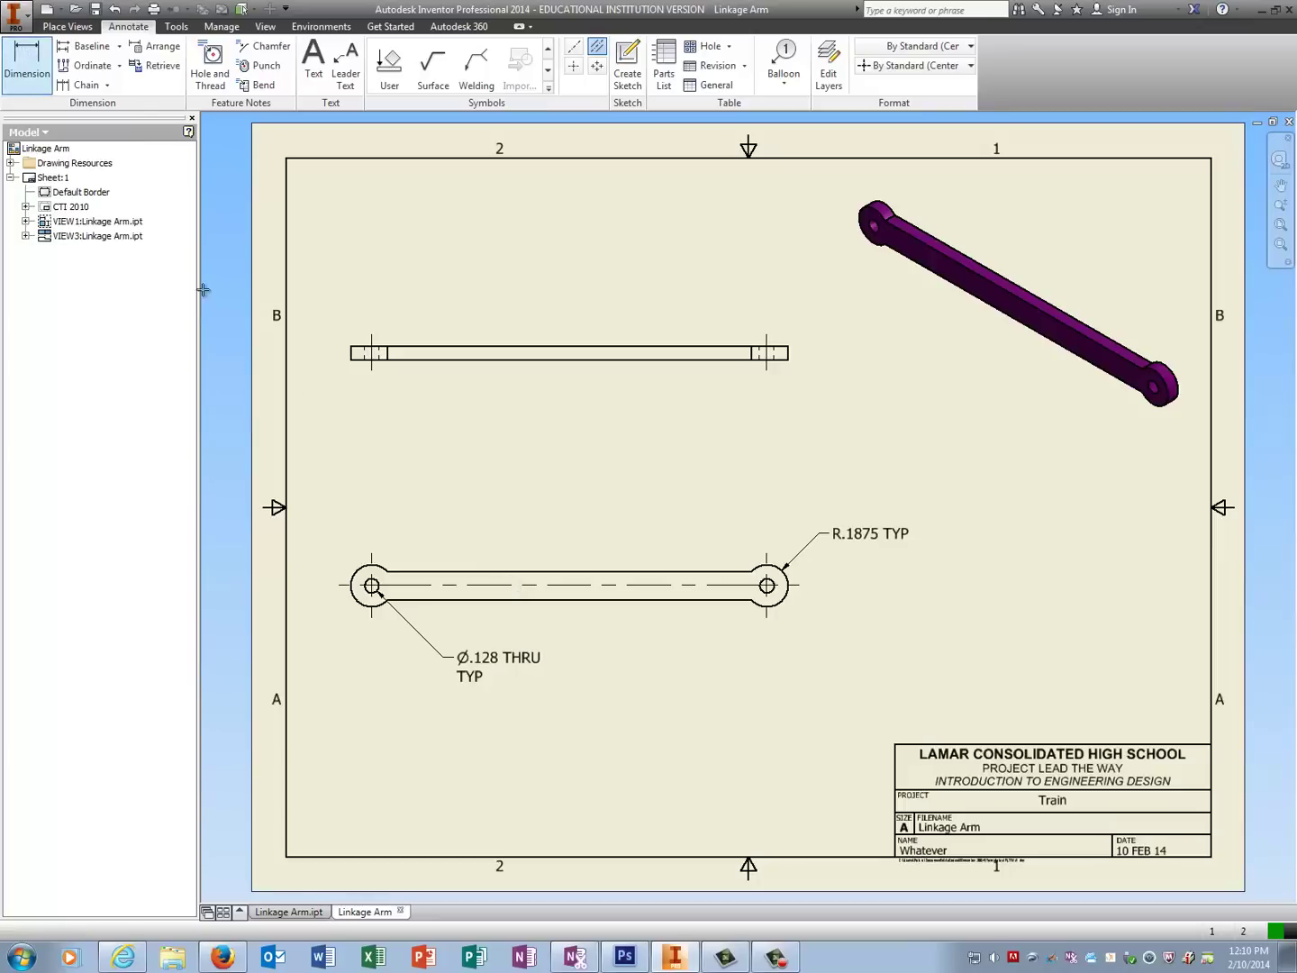
pyautogui.click(637, 571)
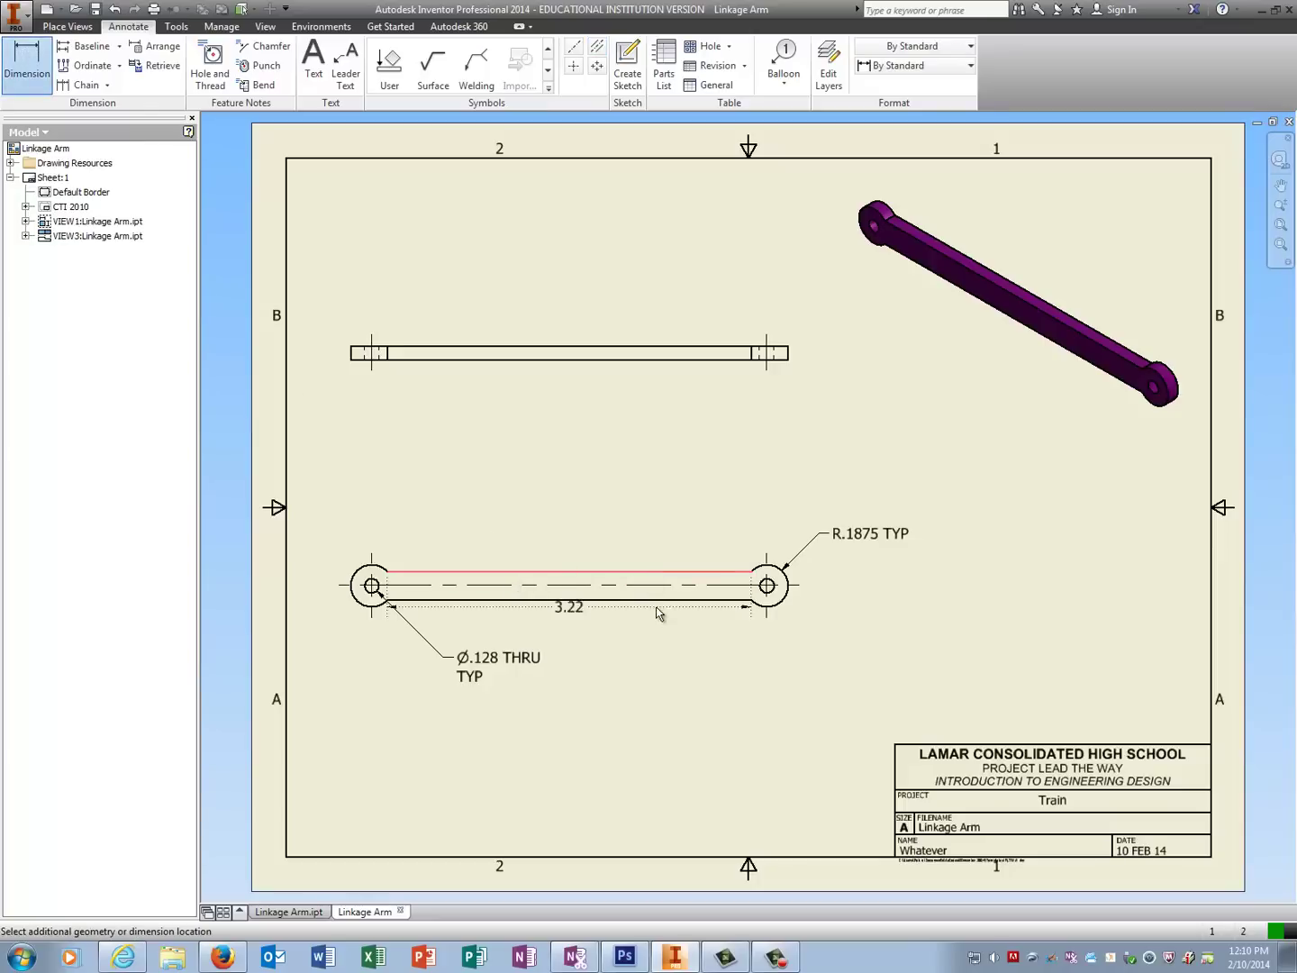
pyautogui.click(653, 599)
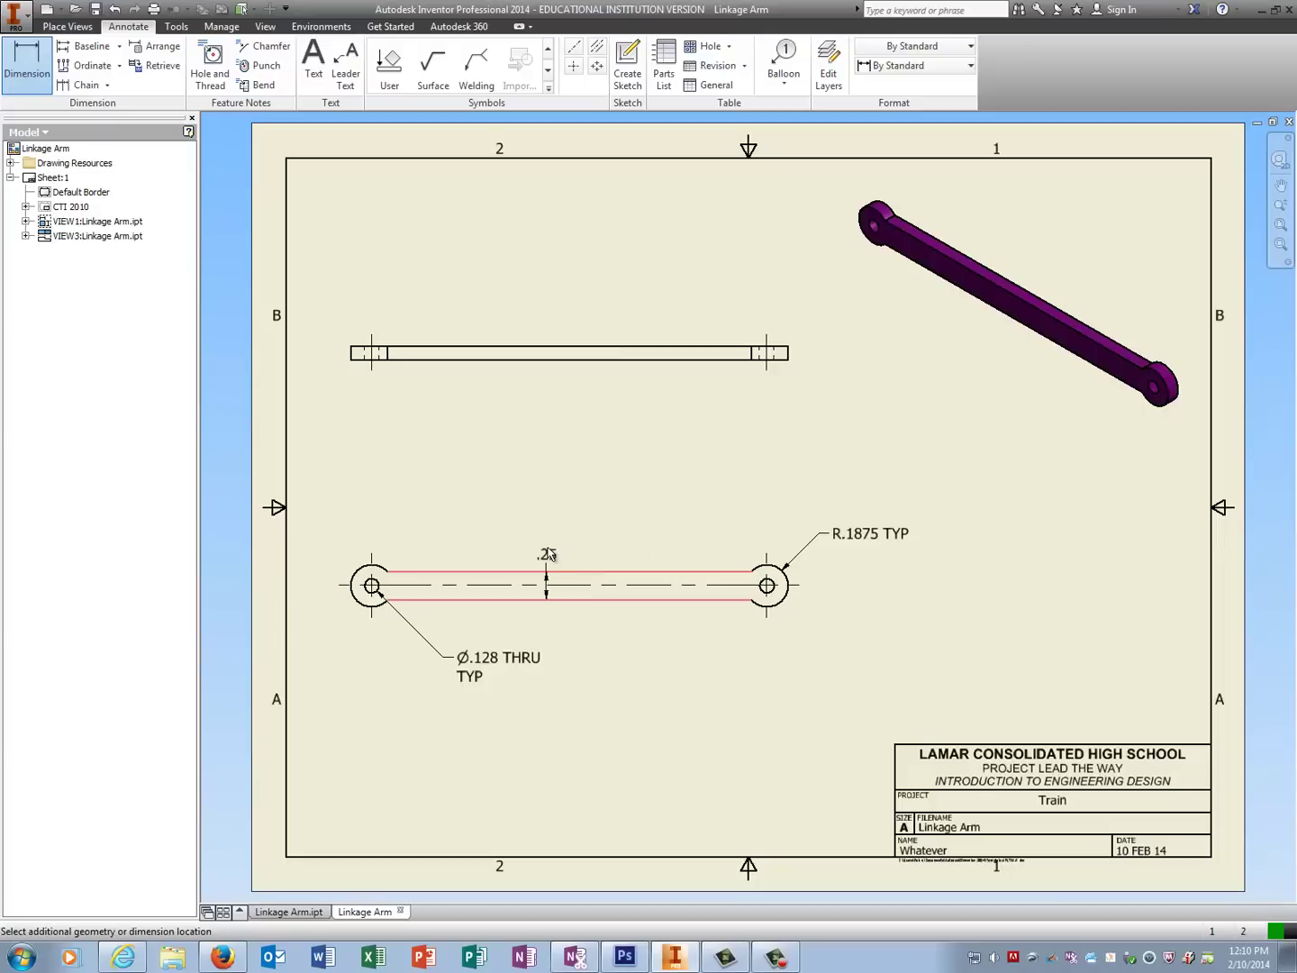
pyautogui.click(547, 554)
pyautogui.click(514, 402)
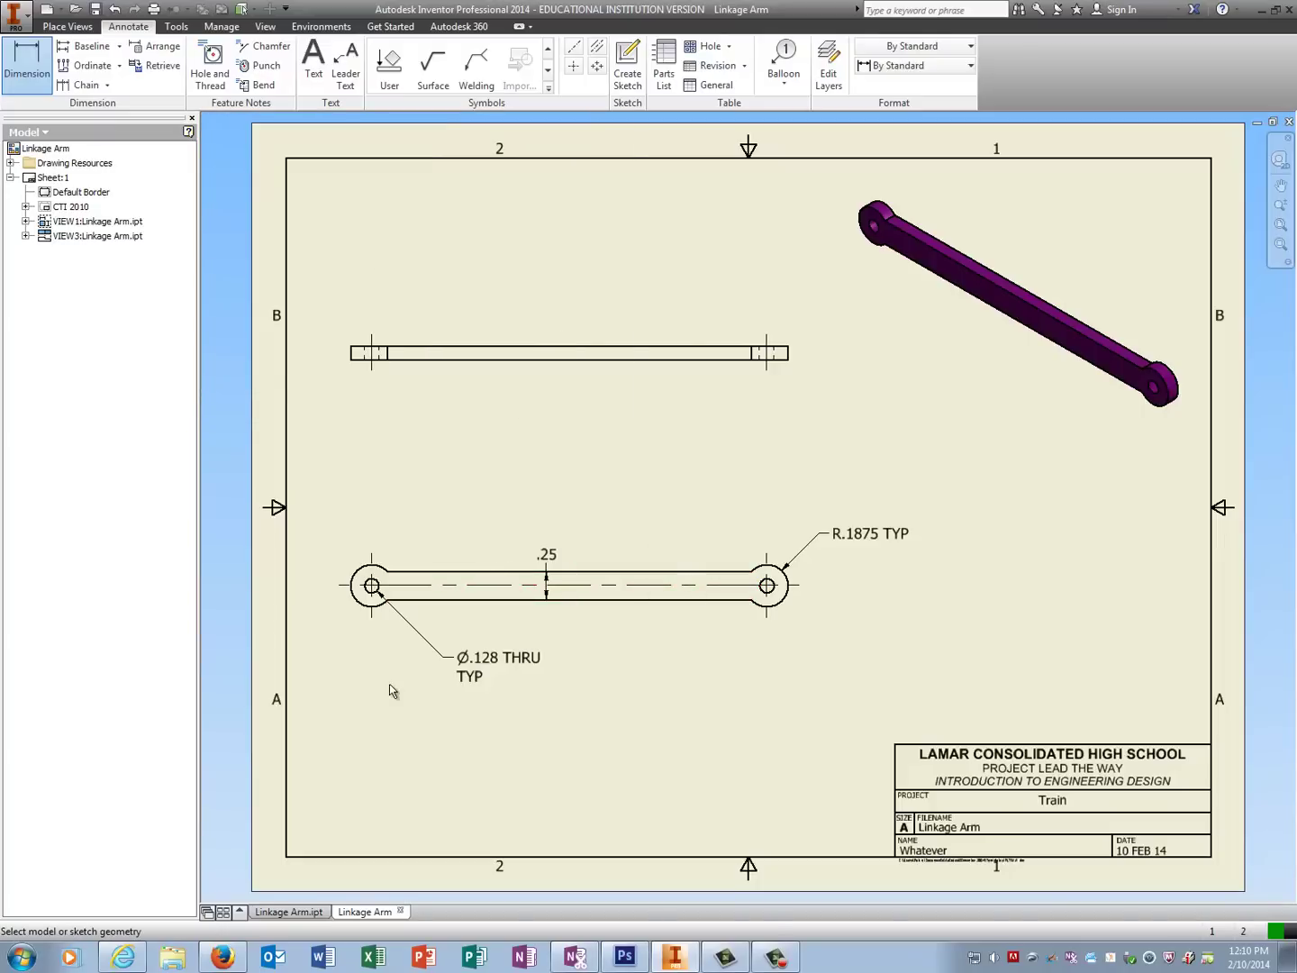
# Dimension the 3.50 spacing between the two hole centres above the view.
pyautogui.click(373, 585)
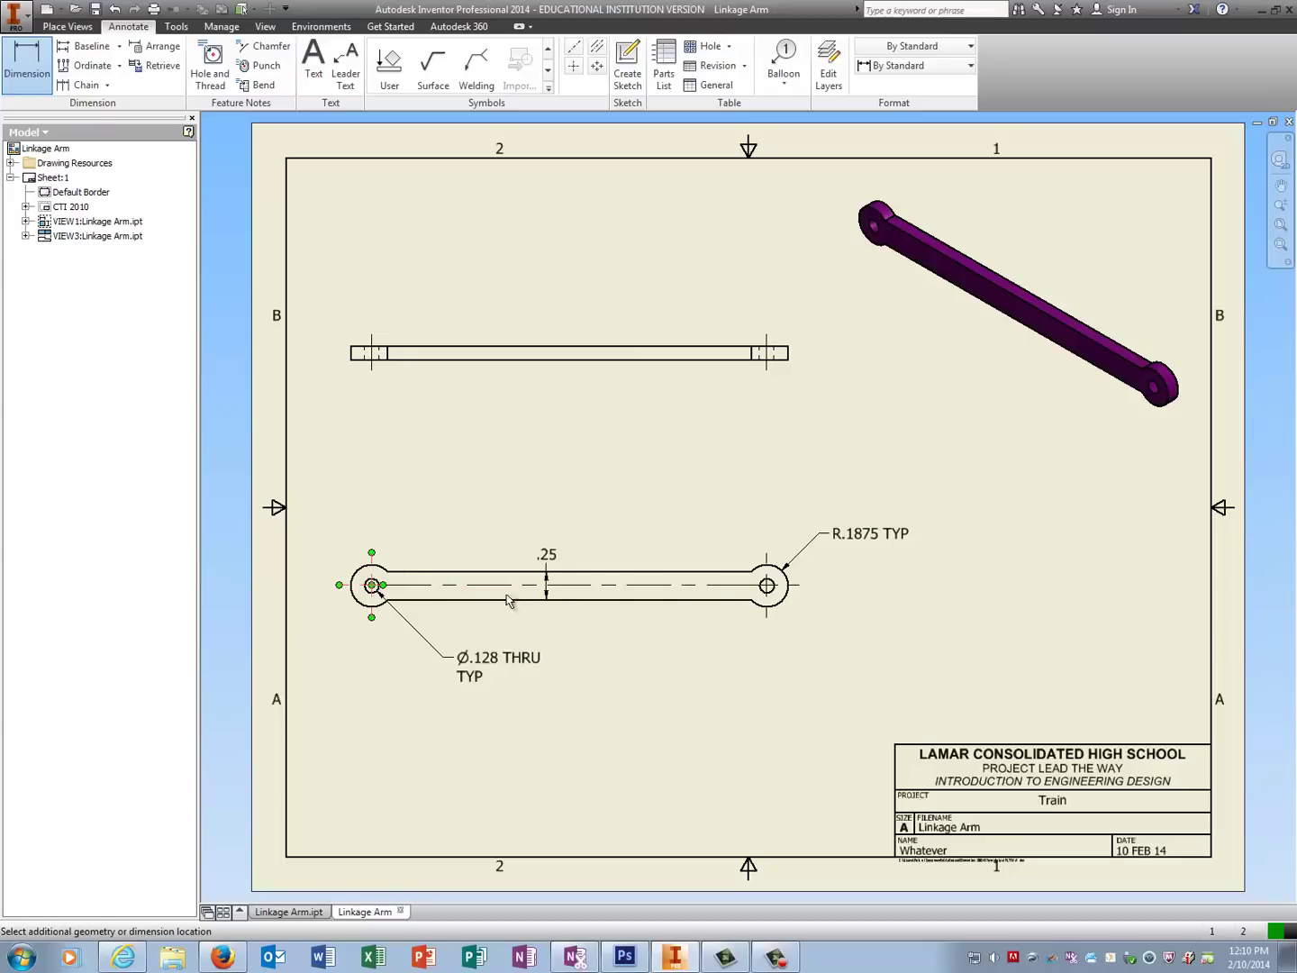
pyautogui.click(767, 586)
pyautogui.click(708, 513)
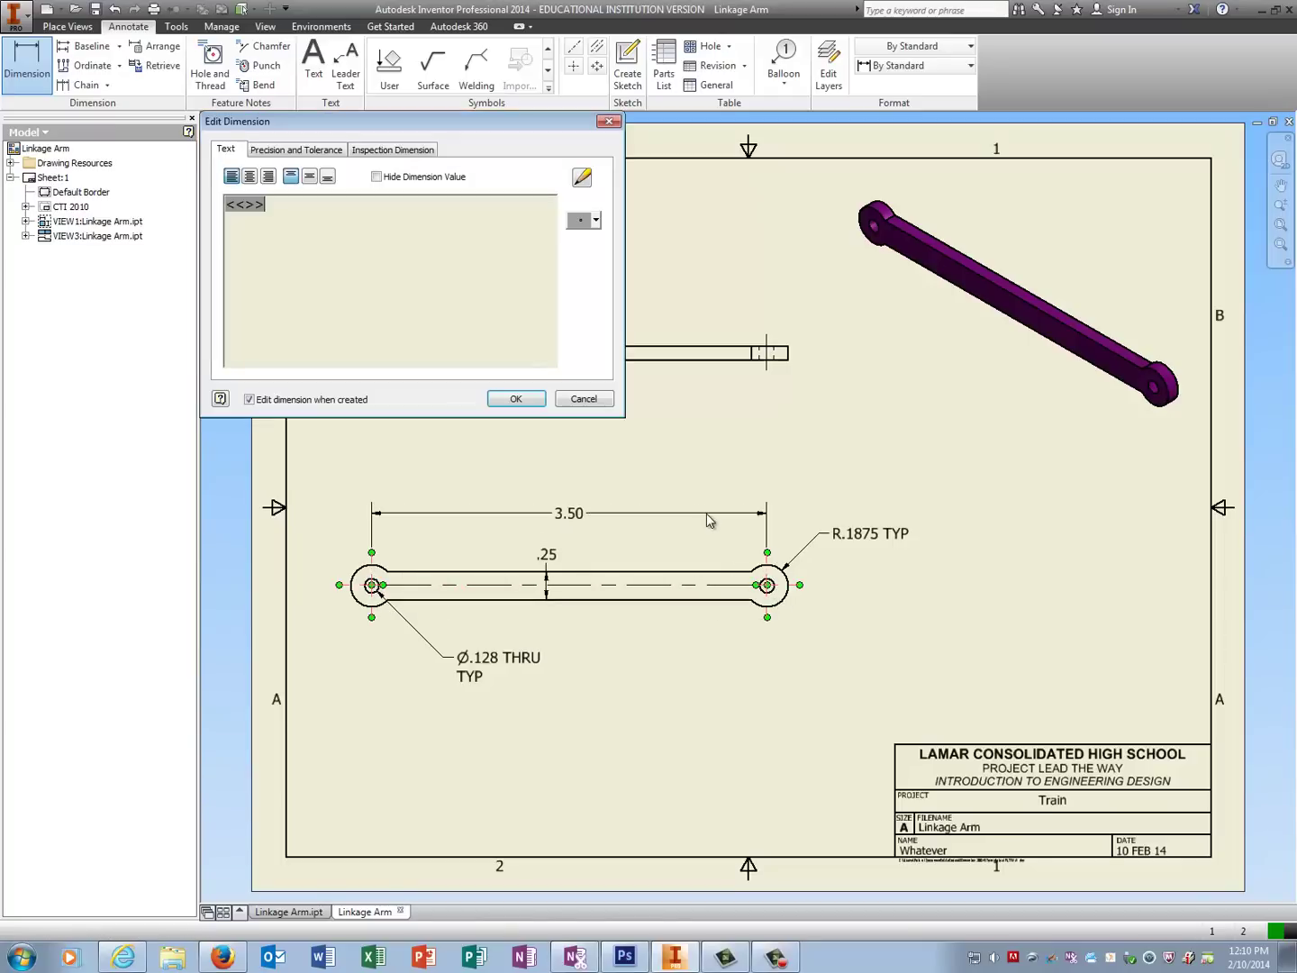
pyautogui.click(530, 405)
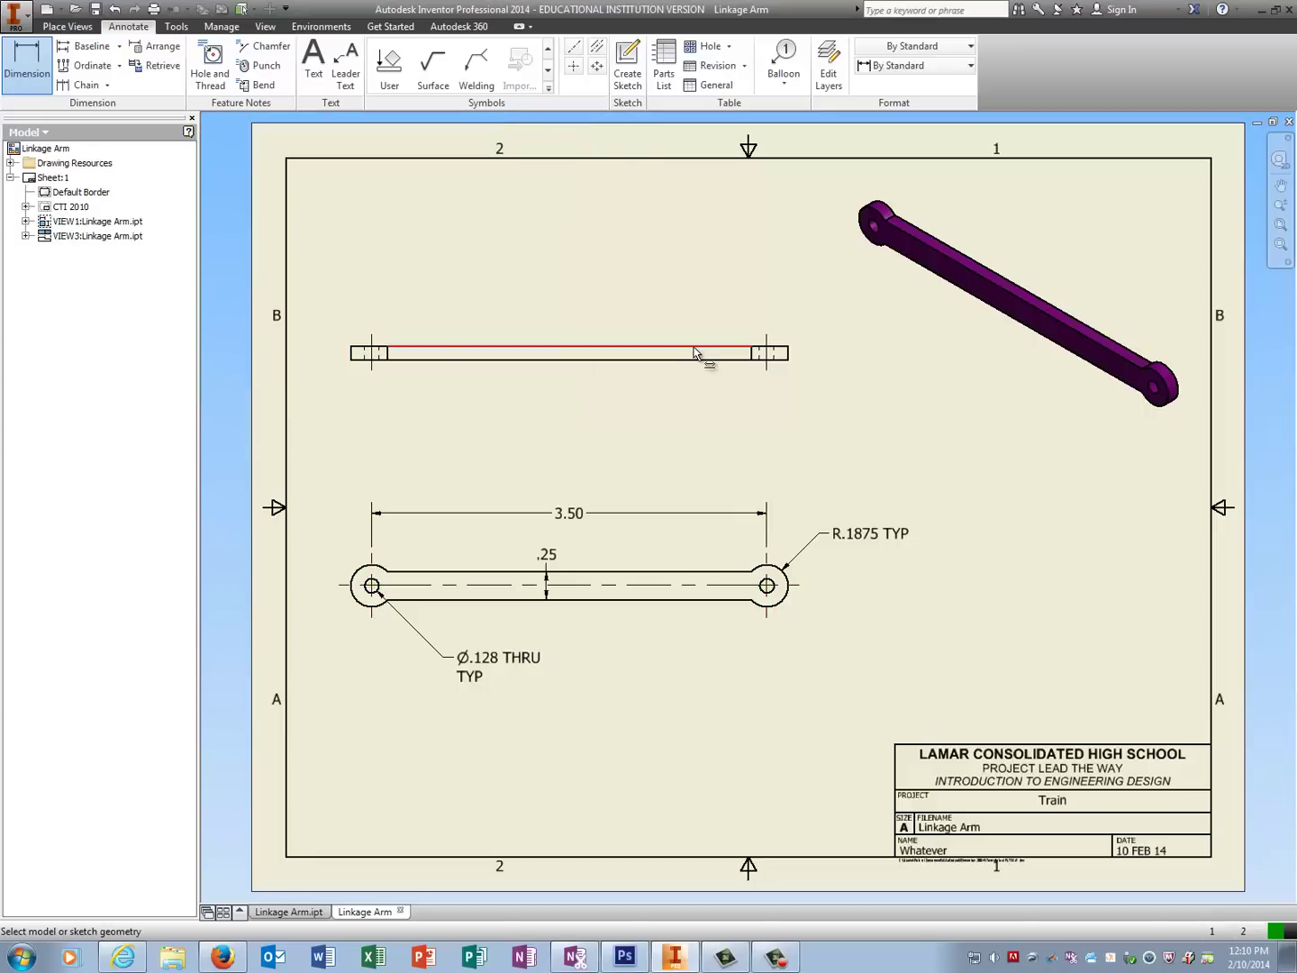
# Add the top view's .125 thickness dimension with three-decimal precision.
pyautogui.click(785, 359)
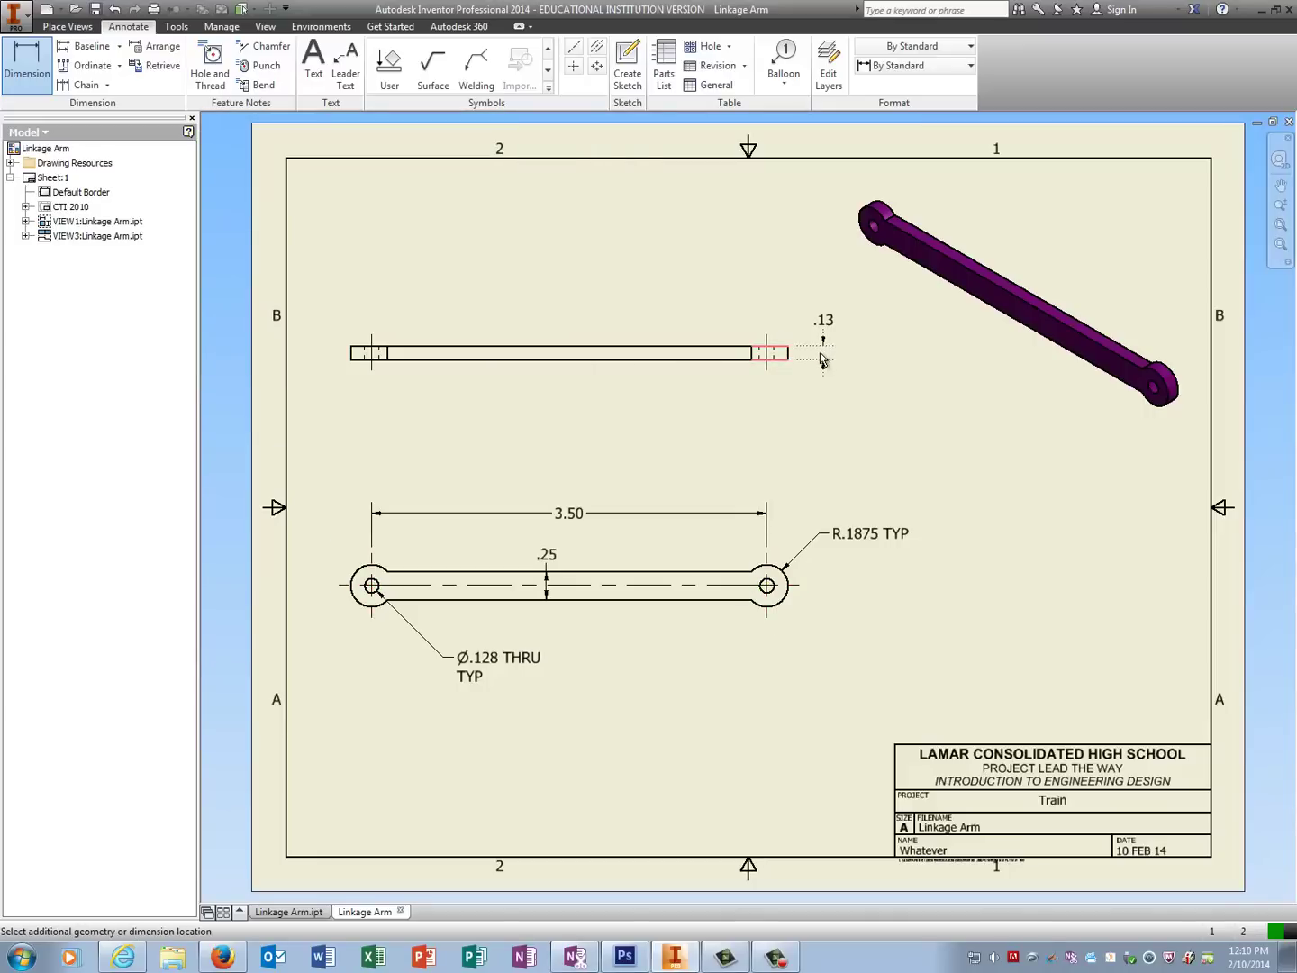
pyautogui.click(820, 360)
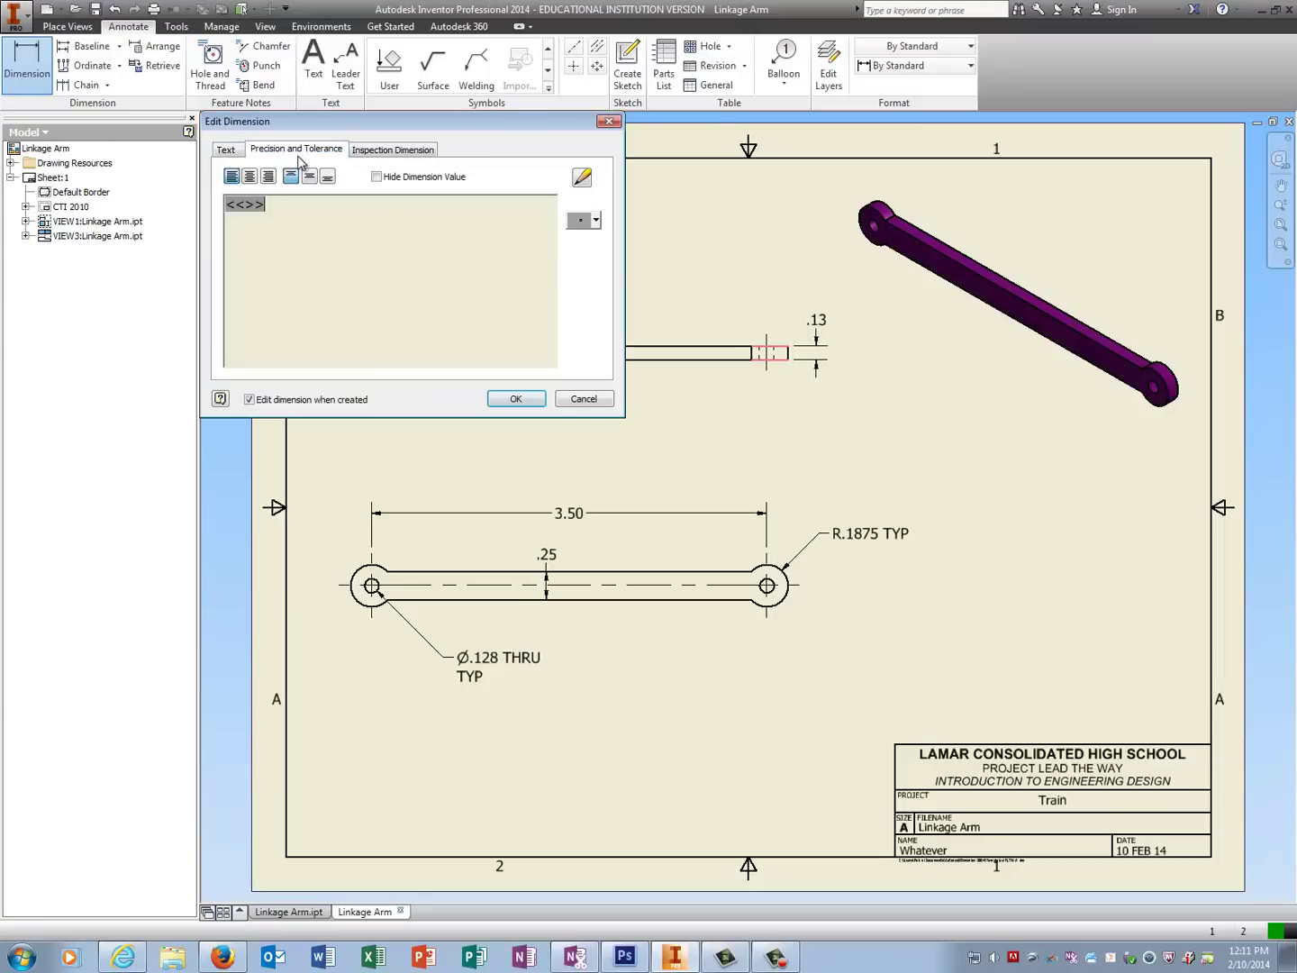
pyautogui.click(300, 159)
pyautogui.click(494, 232)
pyautogui.click(489, 263)
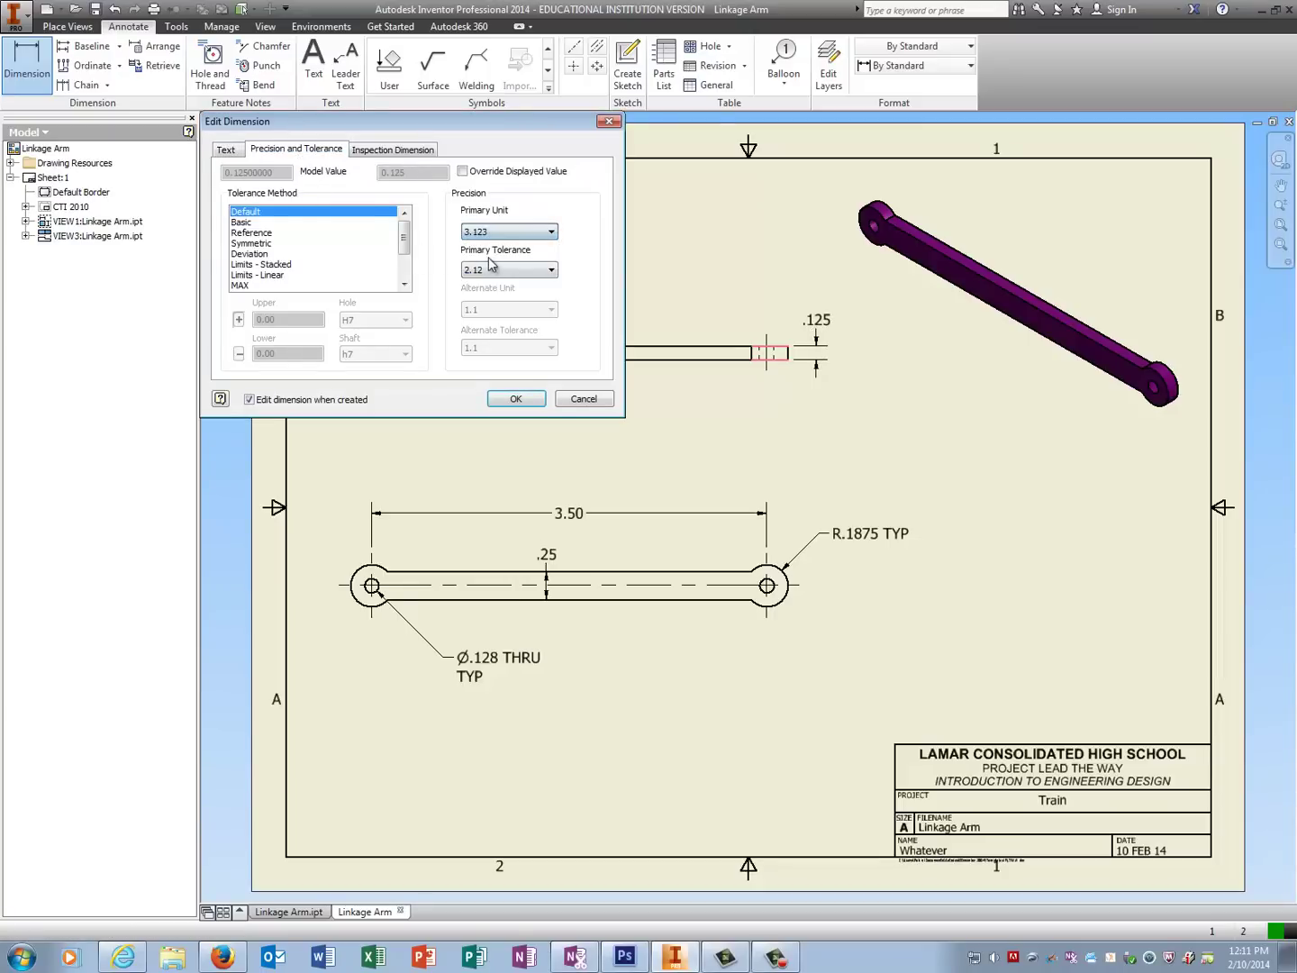
pyautogui.click(491, 267)
pyautogui.click(495, 325)
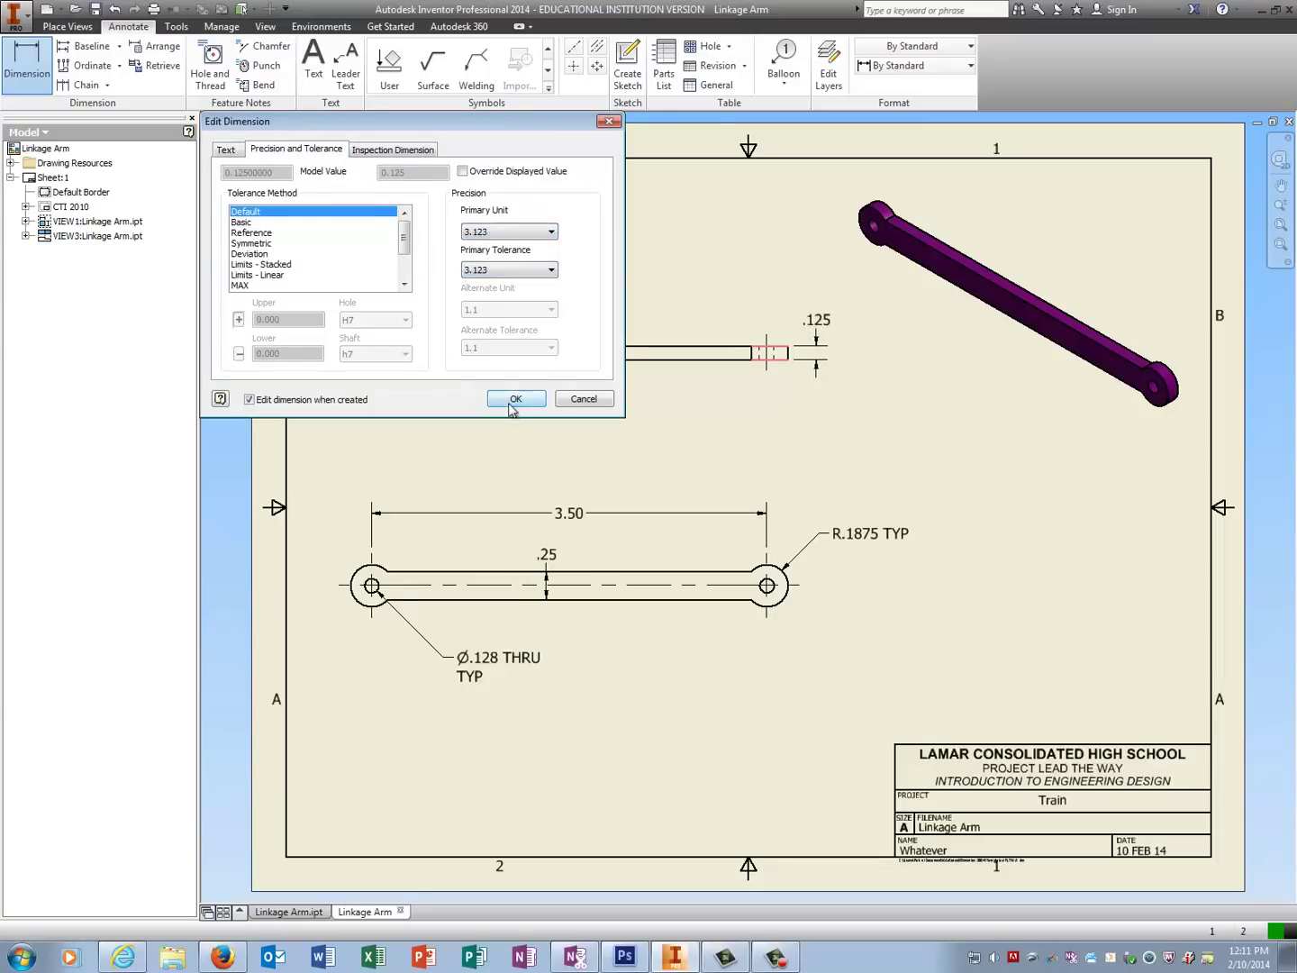
pyautogui.click(512, 401)
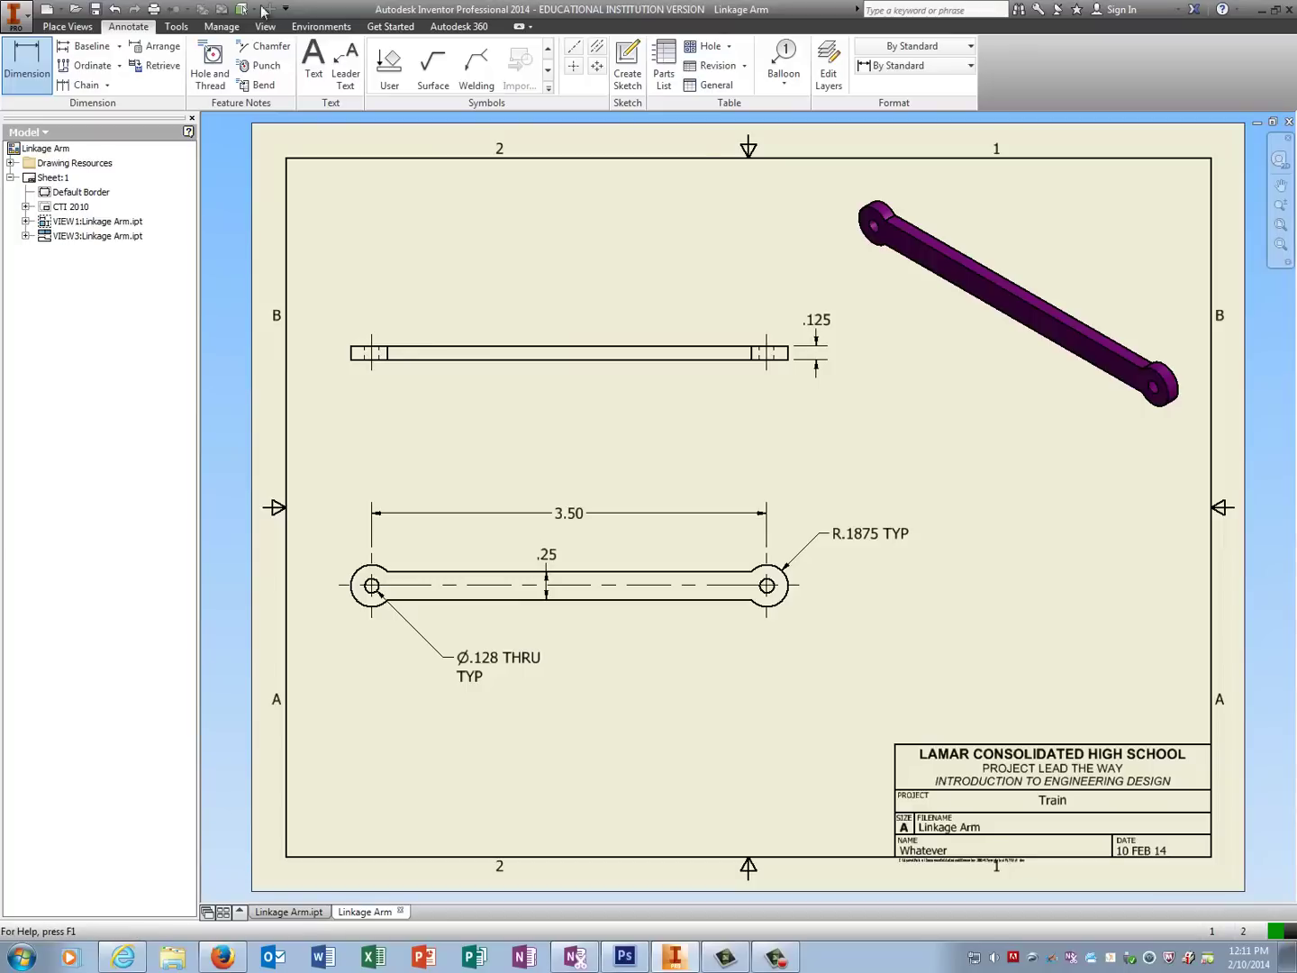
# Place a 'SCALE = 1.25' text note below the bottom view, left of the title block.
pyautogui.click(70, 26)
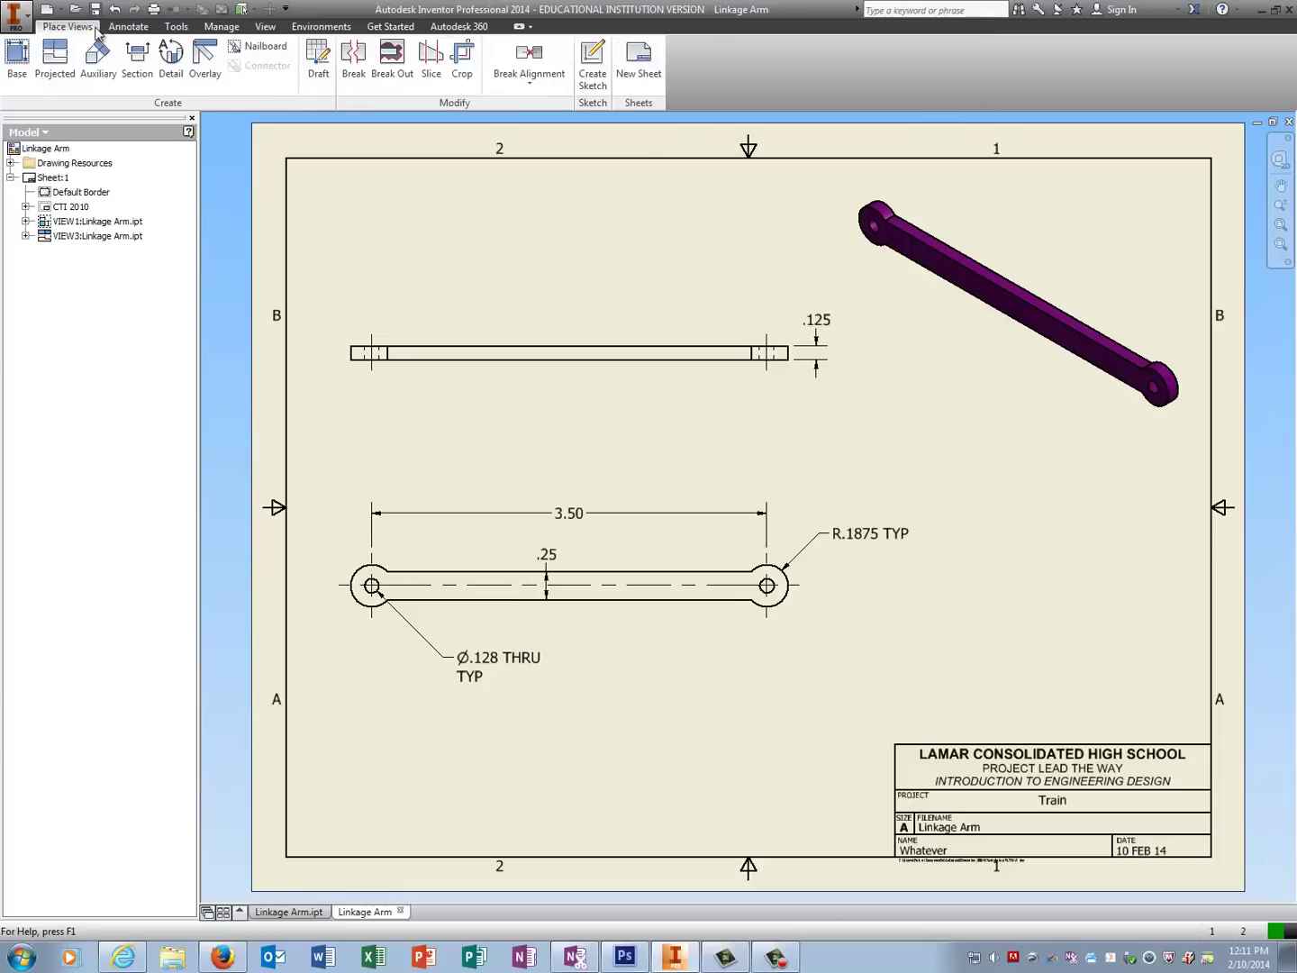
pyautogui.click(128, 26)
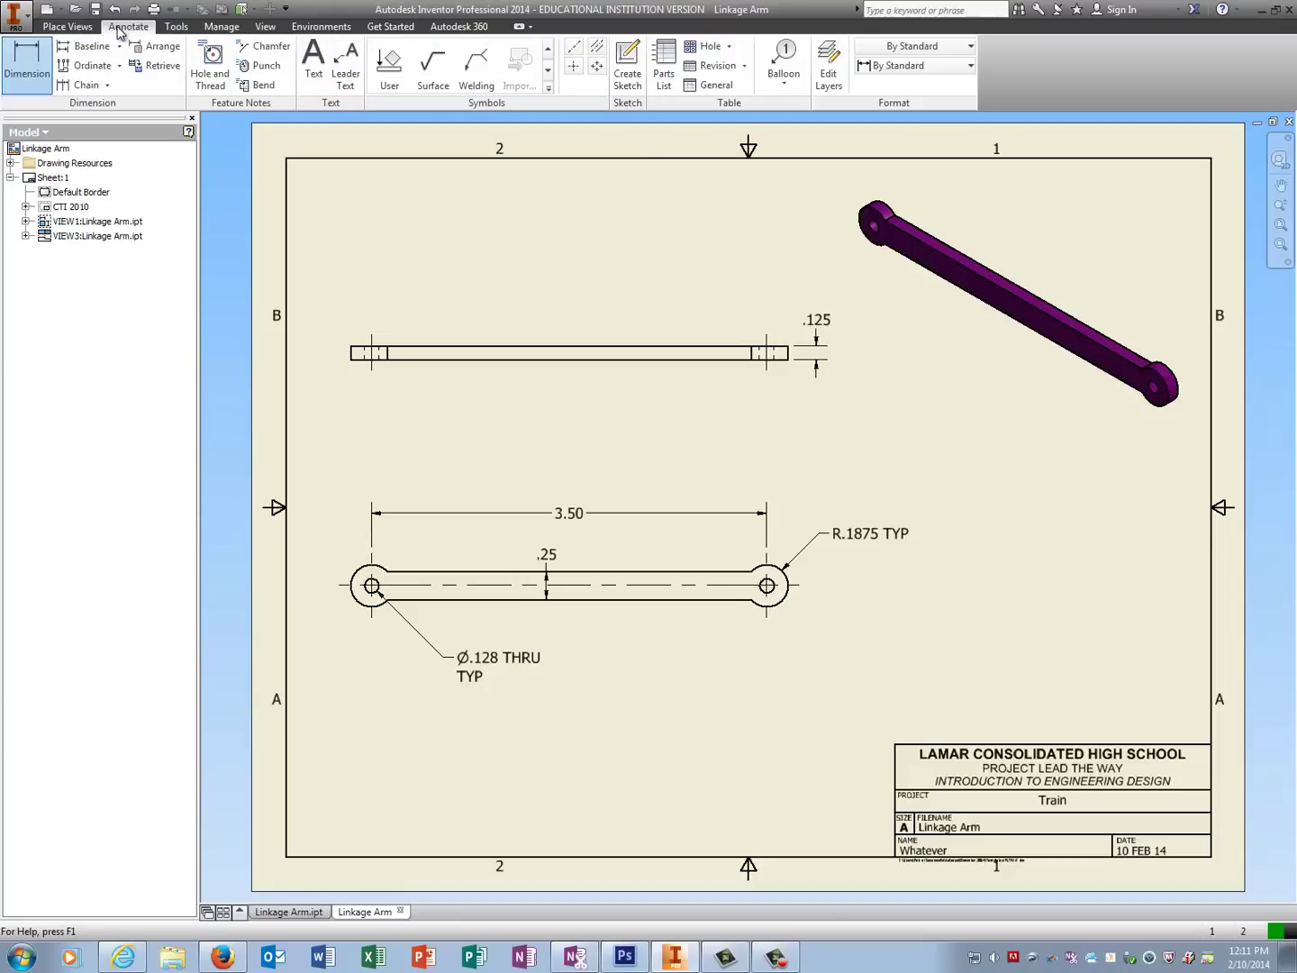
pyautogui.click(312, 85)
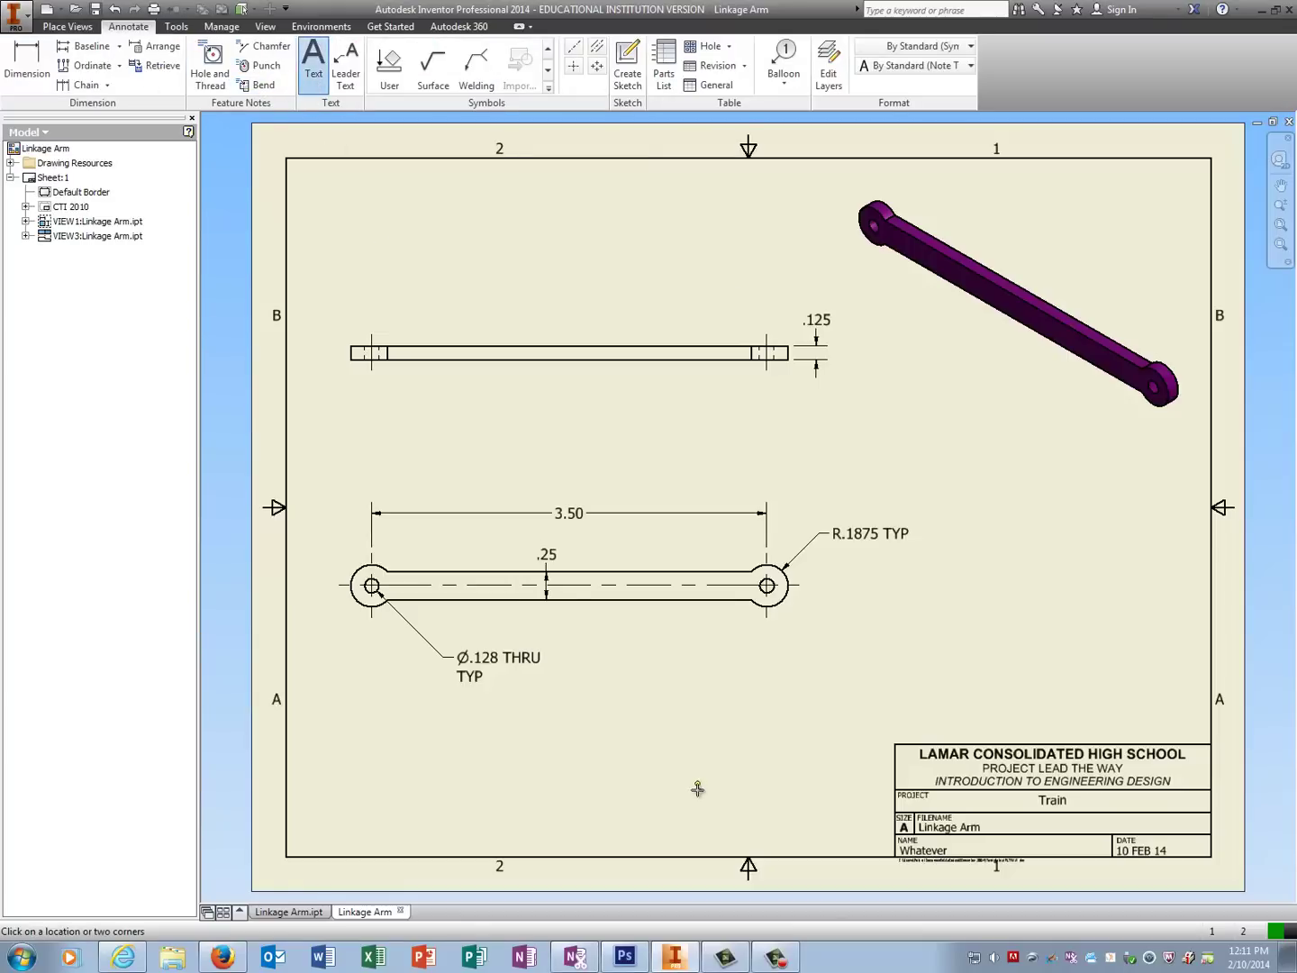
pyautogui.click(577, 766)
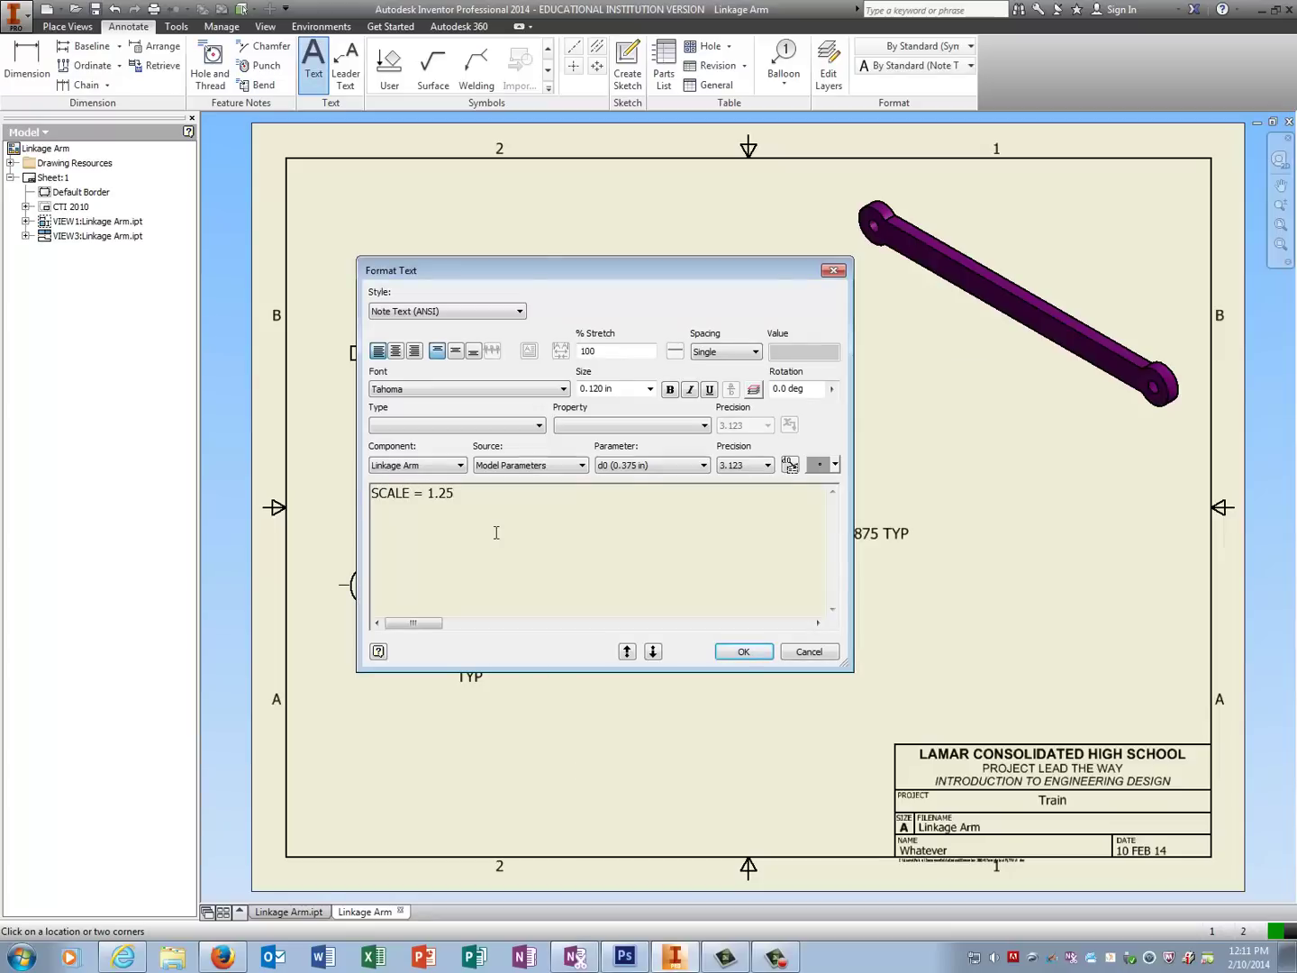
pyautogui.click(738, 652)
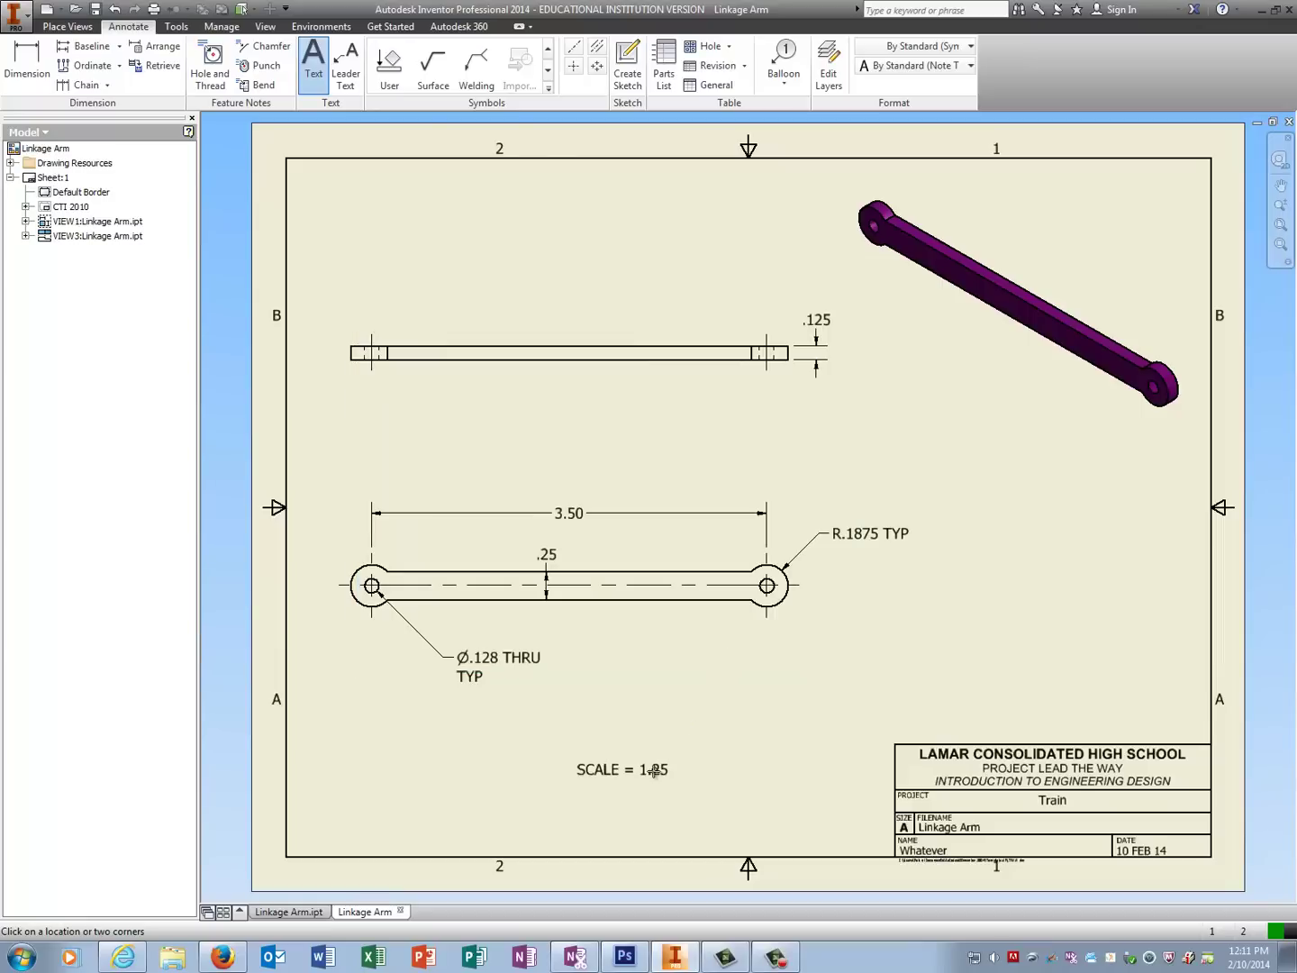
pyautogui.press('Escape')
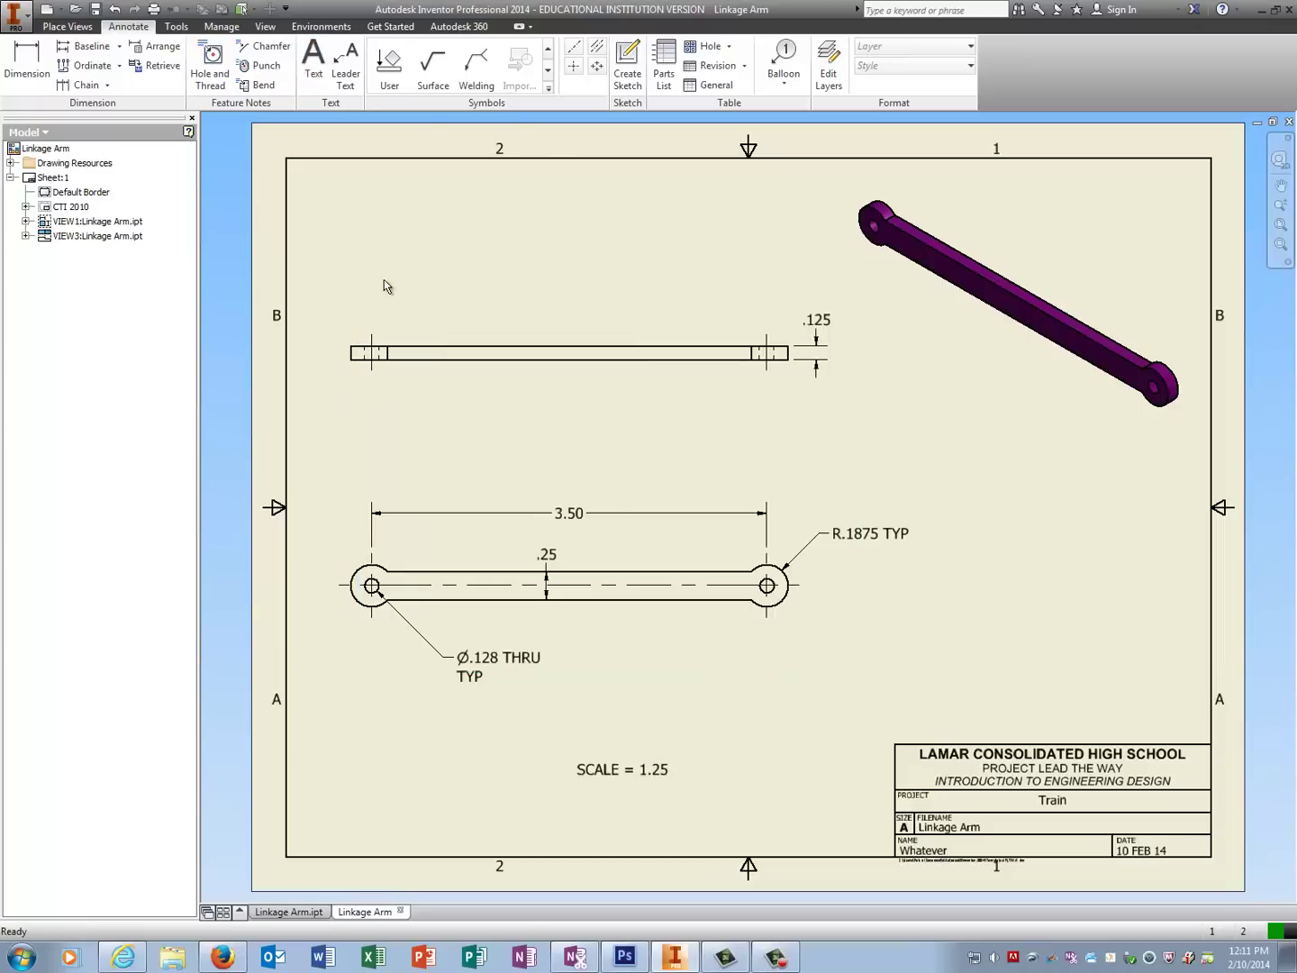